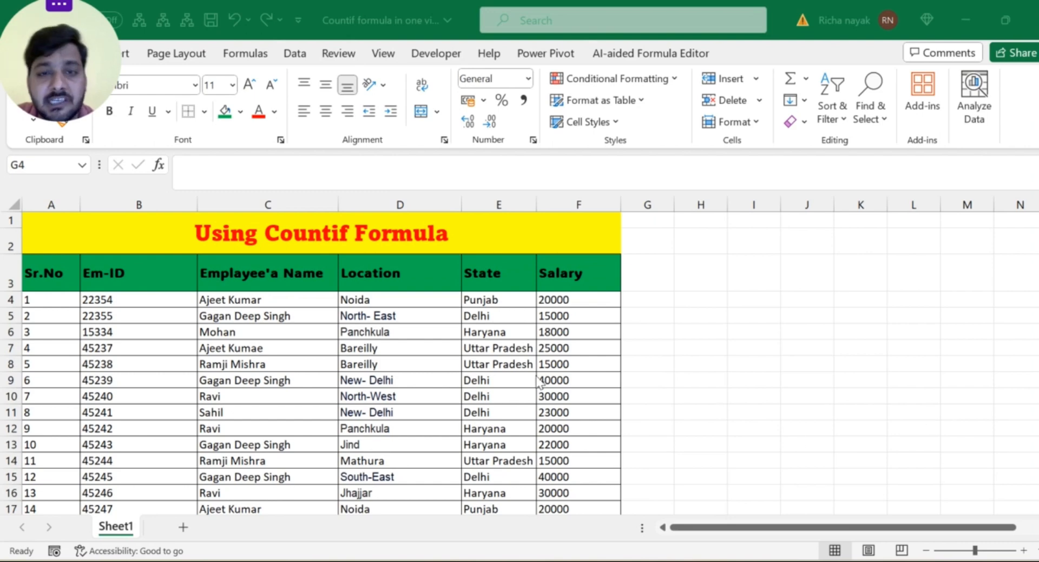
Examine the table's title and its header row, from the serial number column across to Salary.
{"action": "left_click", "coordinate": [398, 311]}
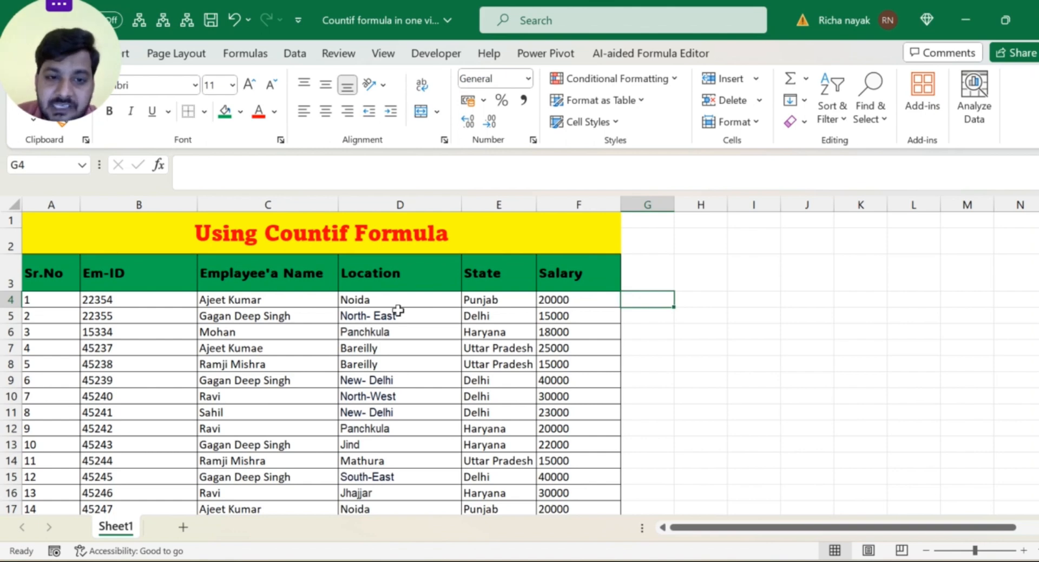
{"action": "left_click", "coordinate": [211, 311]}
{"action": "key", "text": "Left"}
{"action": "key", "text": "Left"}
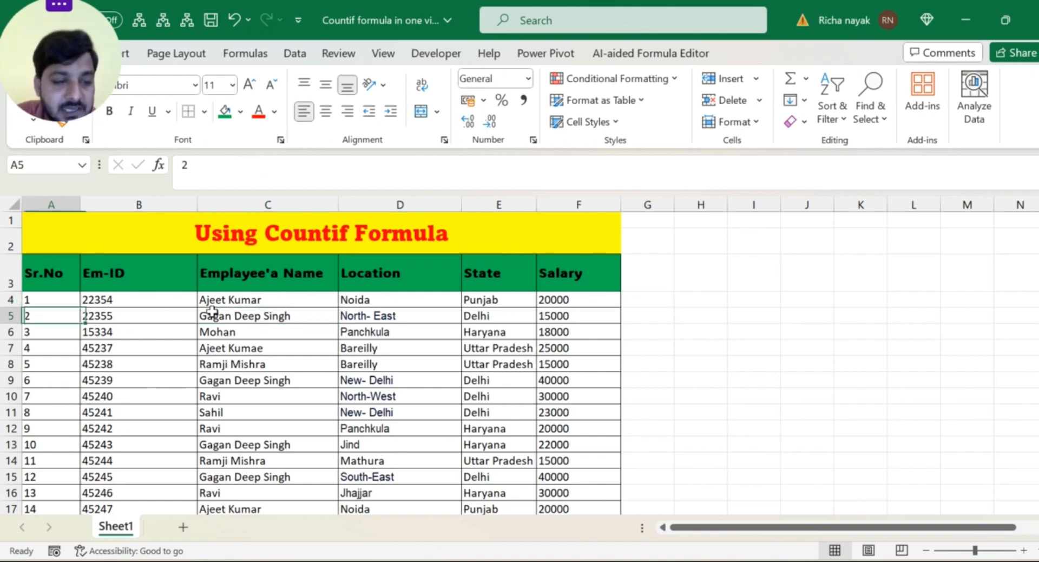
{"action": "key", "text": "Up"}
{"action": "key", "text": "Up"}
{"action": "key", "text": "Up"}
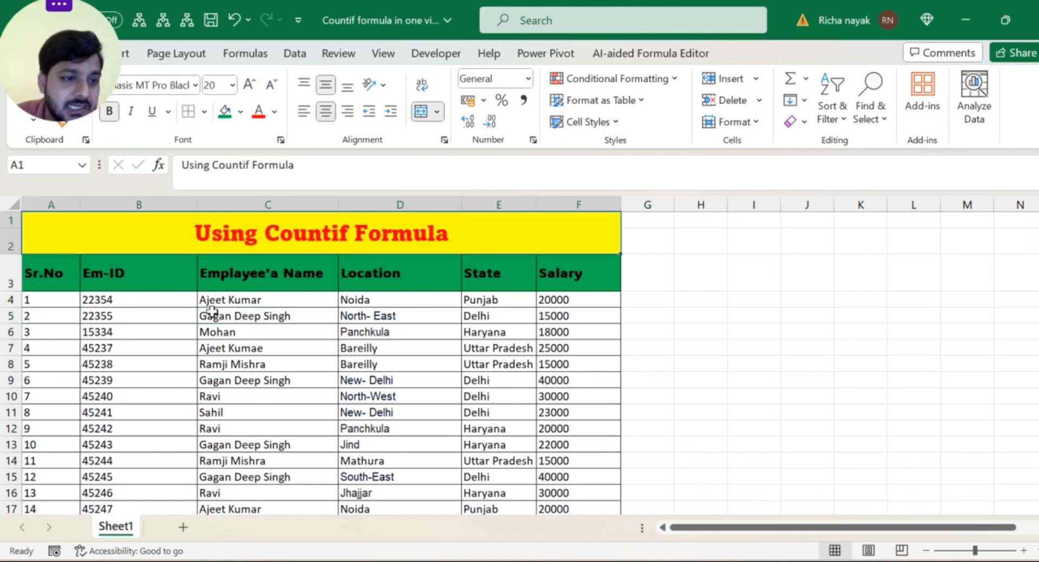
{"action": "key", "text": "Down"}
{"action": "key", "text": "Right"}
{"action": "key", "text": "Right"}
{"action": "key", "text": "Right"}
{"action": "key", "text": "Right"}
{"action": "key", "text": "Right"}
{"action": "key", "text": "Right"}
{"action": "key", "text": "Left"}
{"action": "key", "text": "Left"}
{"action": "key", "text": "Left"}
{"action": "key", "text": "Left"}
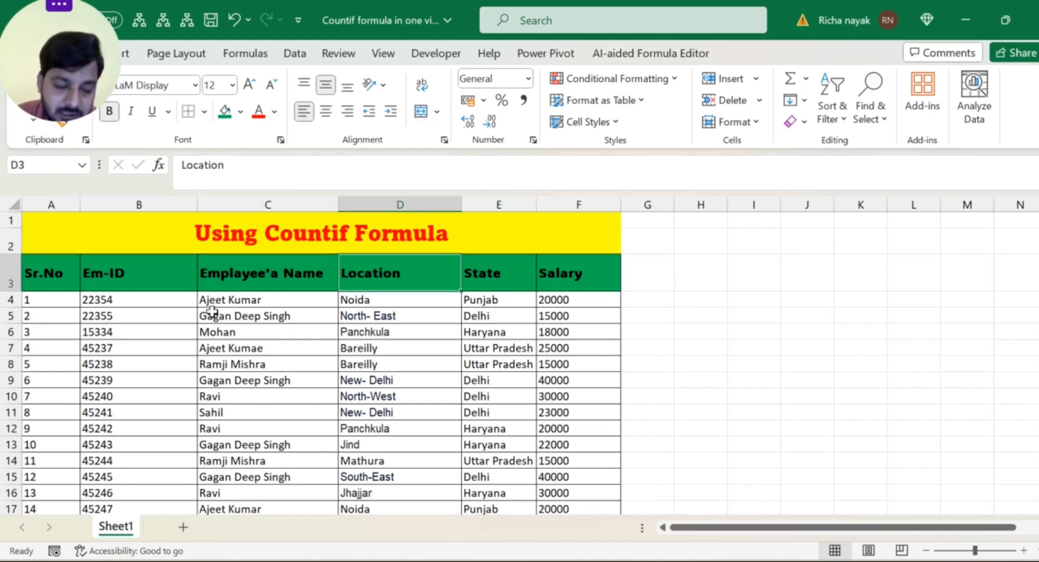
{"action": "key", "text": "Right"}
{"action": "key", "text": "Right"}
{"action": "key", "text": "Right"}
{"action": "key", "text": "Right"}
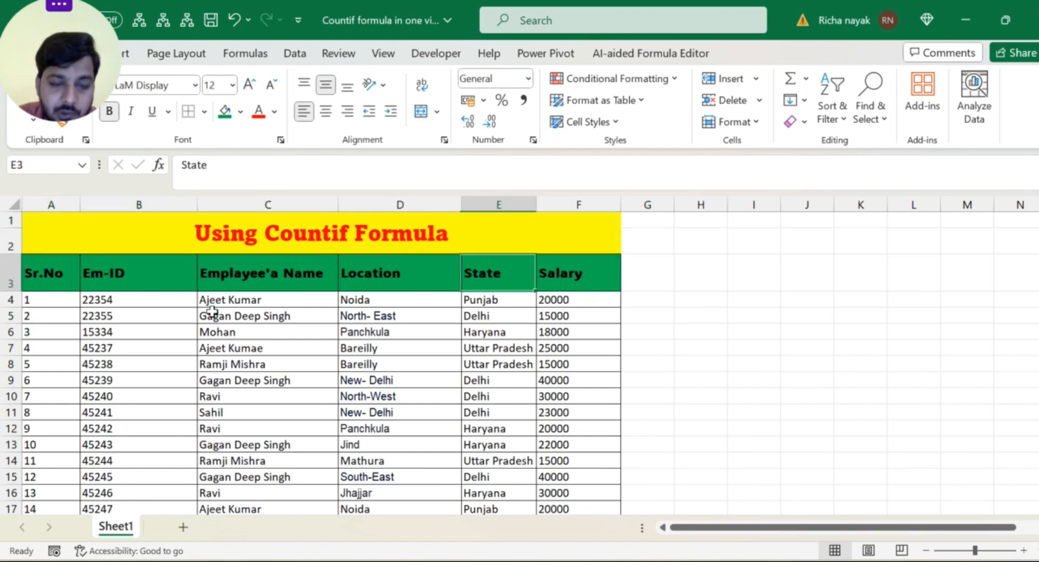
{"action": "key", "text": "Left"}
{"action": "key", "text": "Left"}
{"action": "key", "text": "Left"}
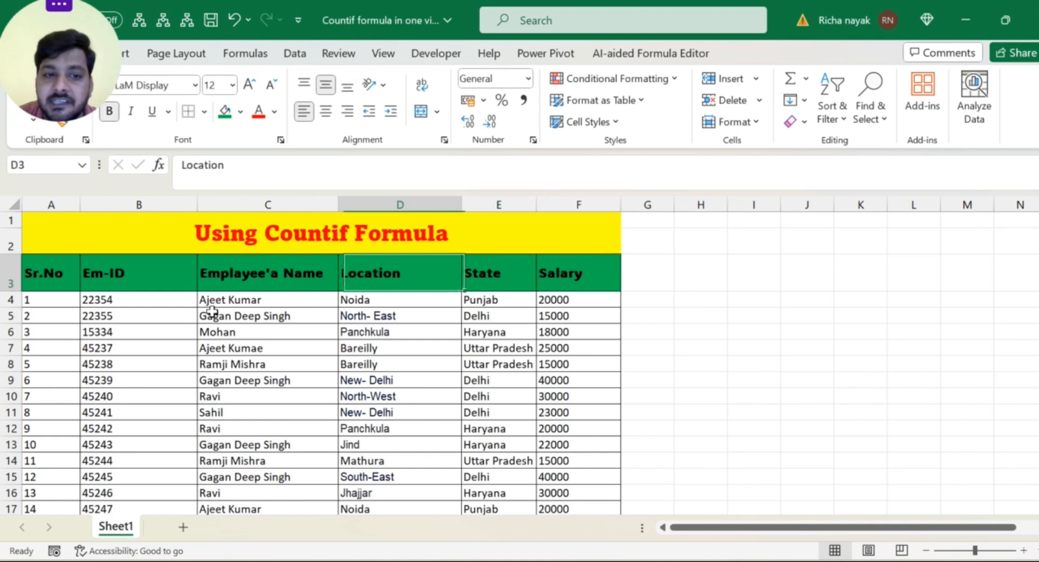
{"action": "key", "text": "Left"}
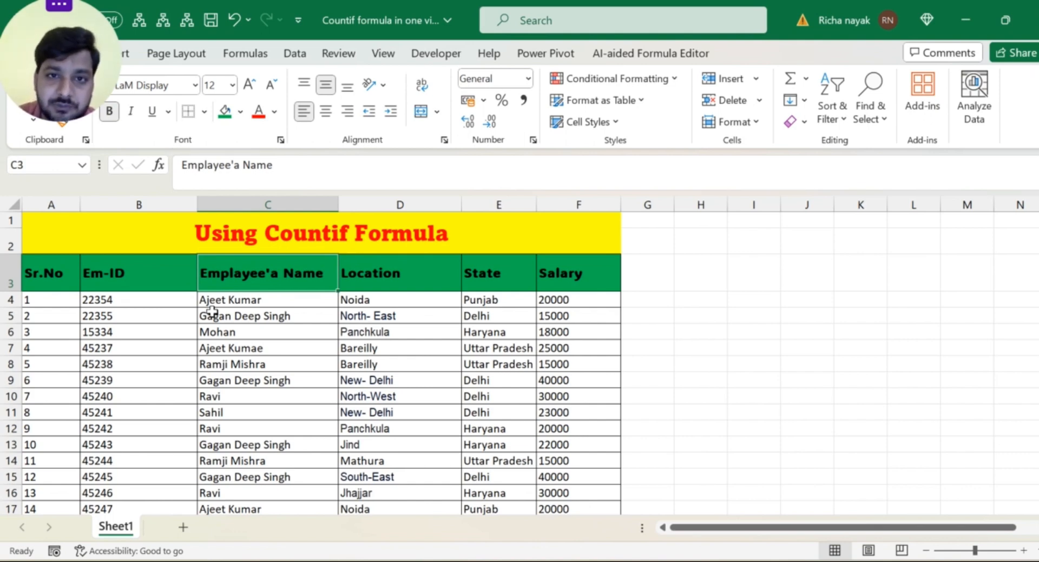
{"action": "key", "text": "Right"}
{"action": "key", "text": "Right"}
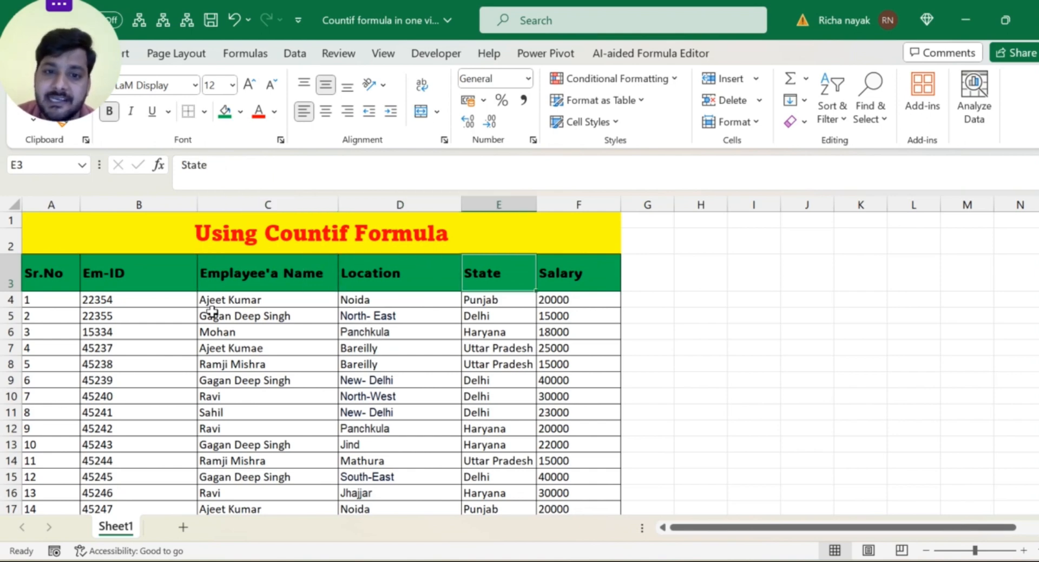
Examine the Salary column's values from the header down through the employee records and back to the first record.
{"action": "key", "text": "Right"}
{"action": "key", "text": "ctrl+shift+Down"}
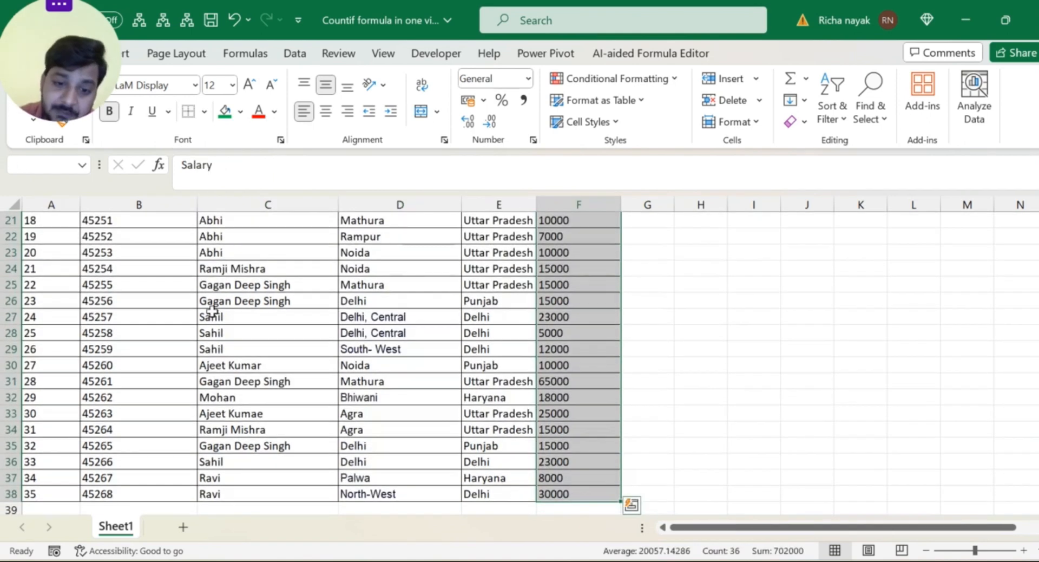
{"action": "key", "text": "ctrl+Up"}
{"action": "key", "text": "Down"}
{"action": "key", "text": "Down"}
{"action": "key", "text": "Down"}
{"action": "key", "text": "Down"}
{"action": "key", "text": "Down"}
{"action": "key", "text": "Down"}
{"action": "key", "text": "Down"}
{"action": "key", "text": "Down"}
{"action": "key", "text": "Down"}
{"action": "key", "text": "Down"}
{"action": "key", "text": "Down"}
{"action": "key", "text": "Down"}
{"action": "key", "text": "Down"}
{"action": "key", "text": "Down"}
{"action": "key", "text": "Down"}
{"action": "key", "text": "Down"}
{"action": "key", "text": "Down"}
{"action": "key", "text": "Down"}
{"action": "key", "text": "Down"}
{"action": "key", "text": "Down"}
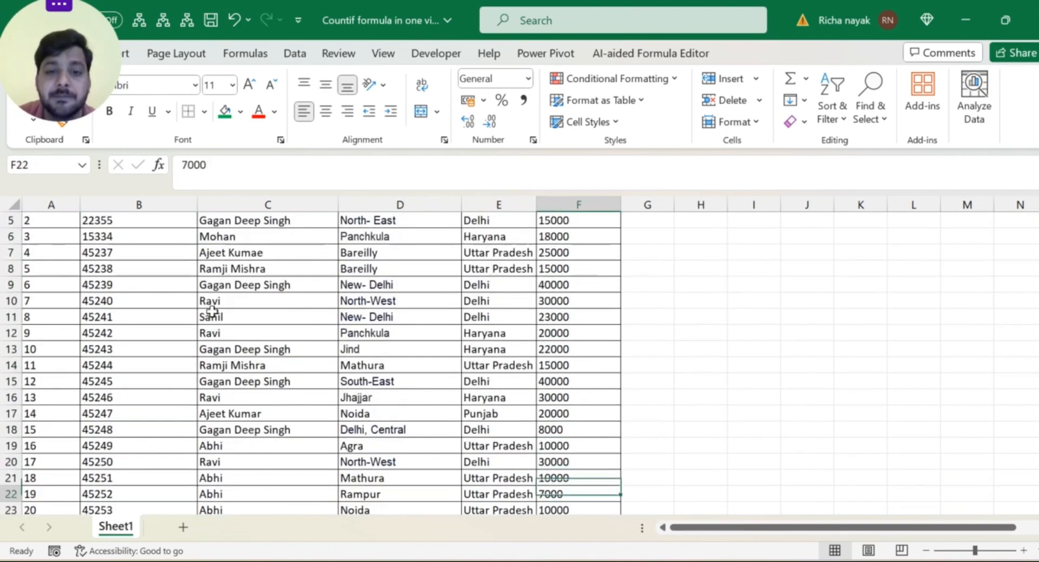
{"action": "key", "text": "Down"}
{"action": "key", "text": "Down"}
{"action": "key", "text": "Down"}
{"action": "key", "text": "Down"}
{"action": "key", "text": "Up"}
{"action": "key", "text": "Up"}
{"action": "key", "text": "Up"}
{"action": "key", "text": "Up"}
{"action": "key", "text": "Up"}
{"action": "key", "text": "Up"}
{"action": "key", "text": "Up"}
{"action": "key", "text": "Up"}
{"action": "key", "text": "Up"}
{"action": "key", "text": "Up"}
{"action": "key", "text": "Up"}
{"action": "key", "text": "Up"}
{"action": "key", "text": "Up"}
{"action": "key", "text": "Up"}
{"action": "key", "text": "Up"}
{"action": "key", "text": "Up"}
{"action": "key", "text": "Up"}
{"action": "key", "text": "Up"}
{"action": "key", "text": "Up"}
{"action": "key", "text": "Up"}
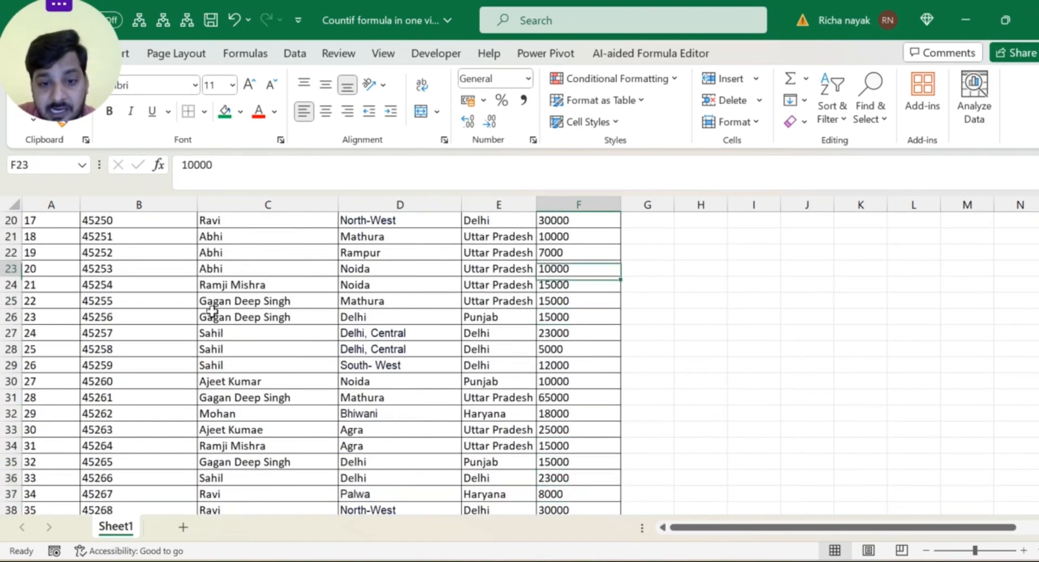
{"action": "key", "text": "Up"}
{"action": "key", "text": "Up"}
{"action": "key", "text": "Up"}
{"action": "key", "text": "Up"}
{"action": "key", "text": "Up"}
{"action": "key", "text": "Up"}
{"action": "key", "text": "Up"}
{"action": "key", "text": "Up"}
{"action": "key", "text": "Down"}
{"action": "key", "text": "Down"}
{"action": "key", "text": "Down"}
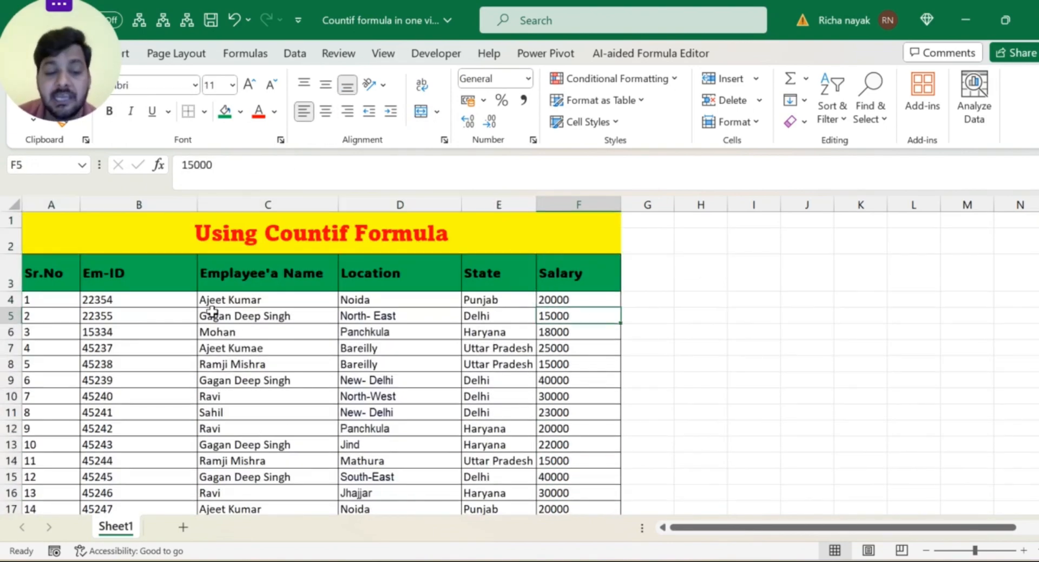
{"action": "key", "text": "Up"}
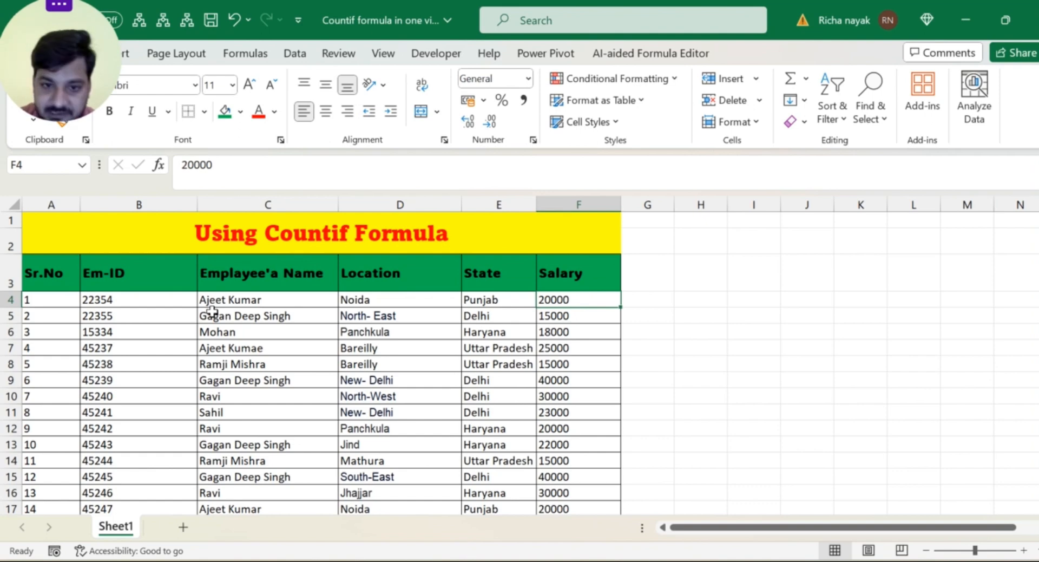
Enter =COUNTIF(F4:F38,"10000") in cell G4 to count the employees whose salary is 10000.
{"action": "key", "text": "Right"}
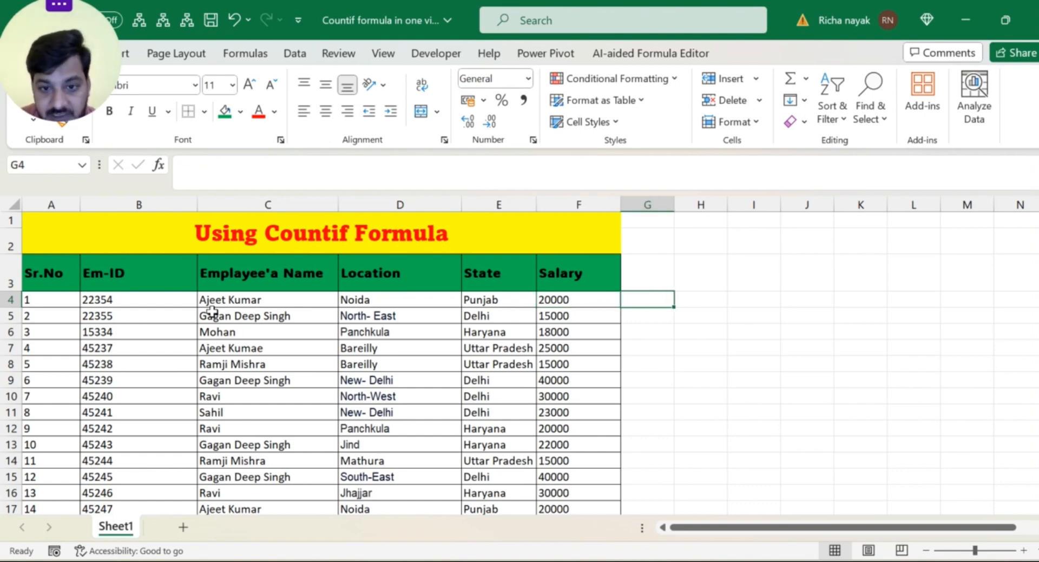
{"action": "type", "text": "=c"}
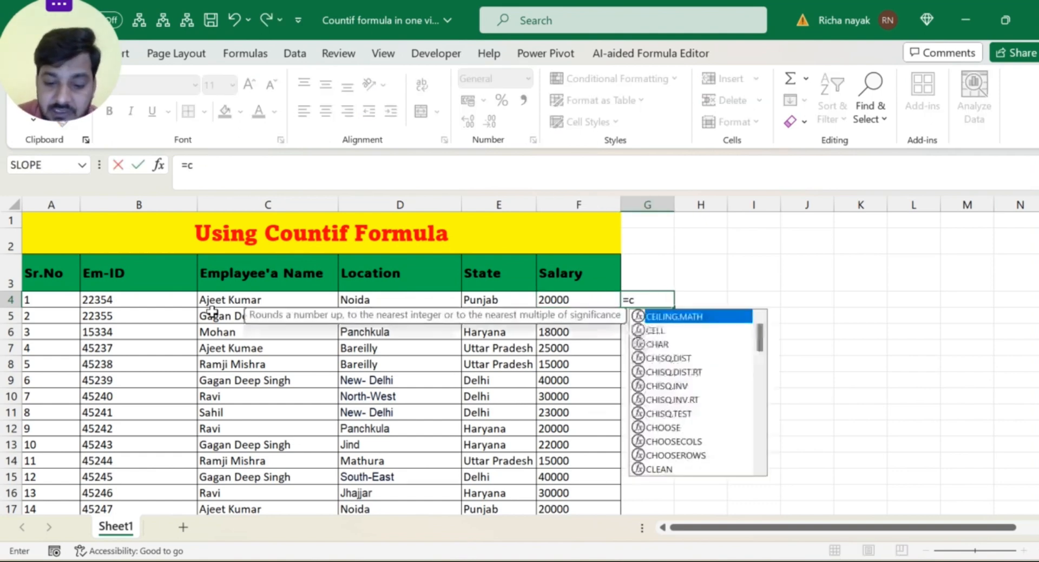
{"action": "type", "text": "ountif"}
{"action": "key", "text": "Tab"}
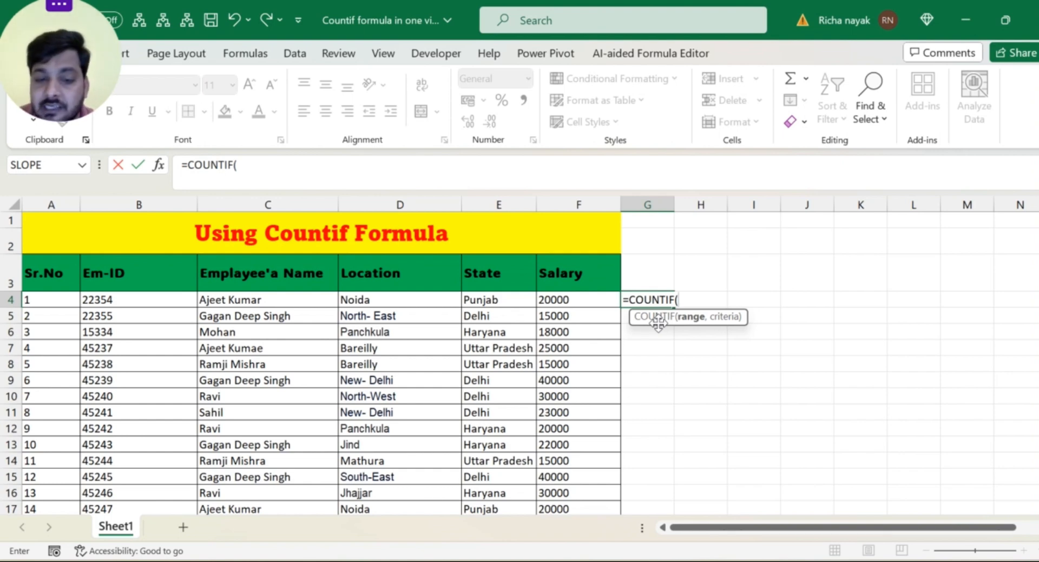
{"action": "left_click_drag", "start_coordinate": [582, 300], "coordinate": [585, 461]}
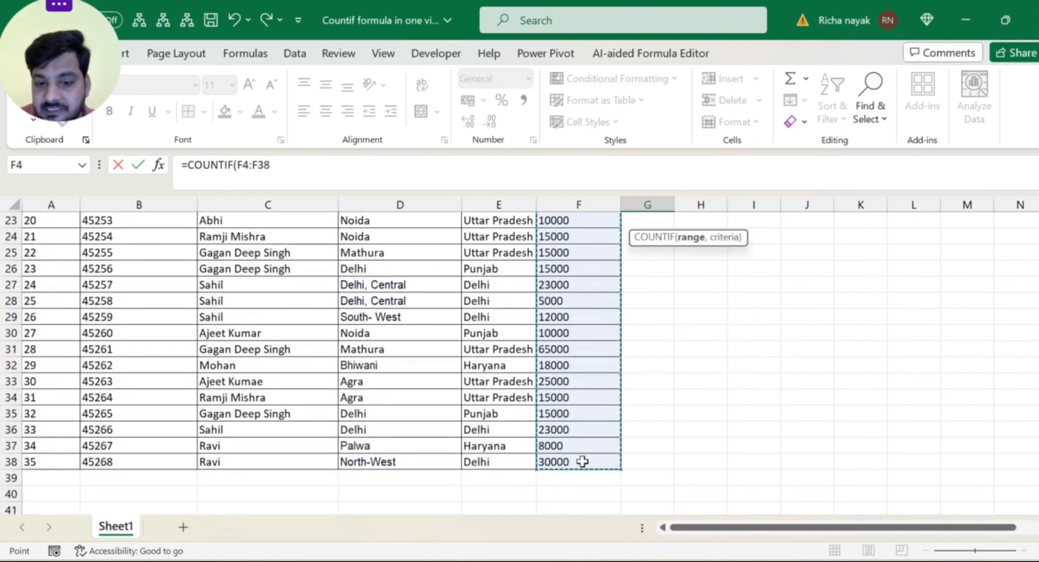
{"action": "type", "text": ","}
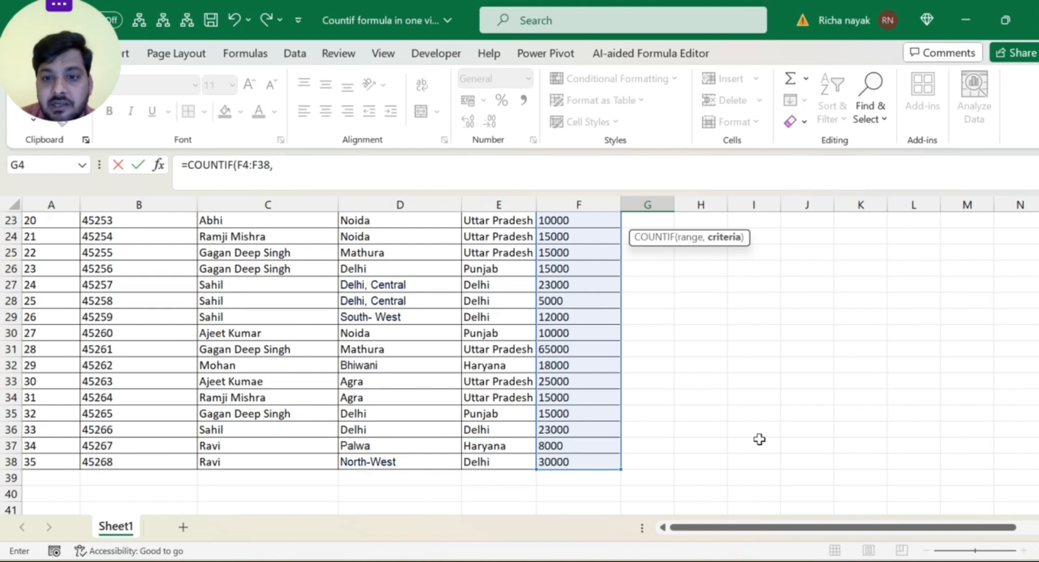
{"action": "scroll", "coordinate": [732, 269], "scroll_direction": "up", "scroll_amount": 7}
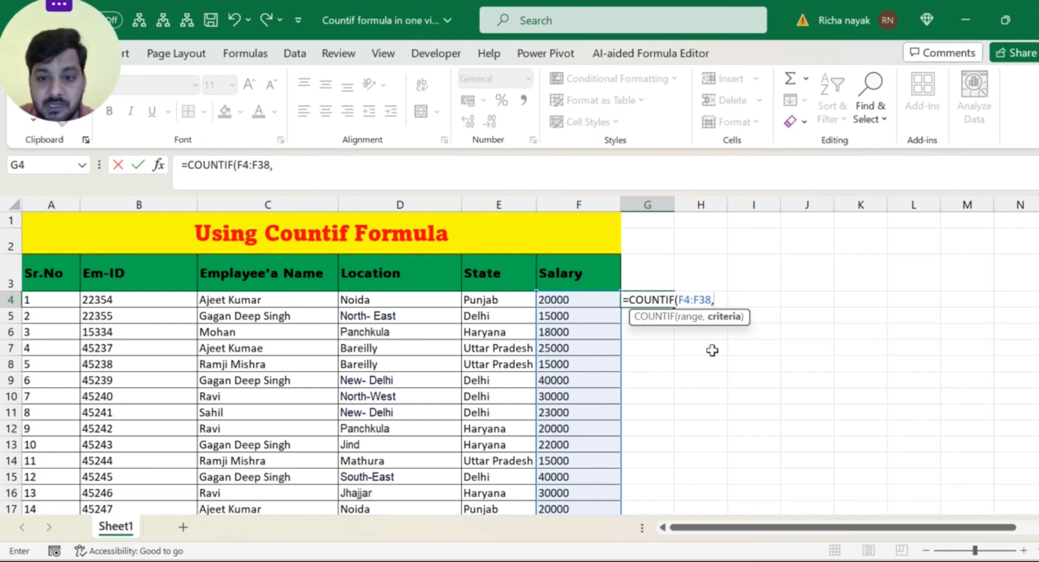
{"action": "type", "text": "\"1"}
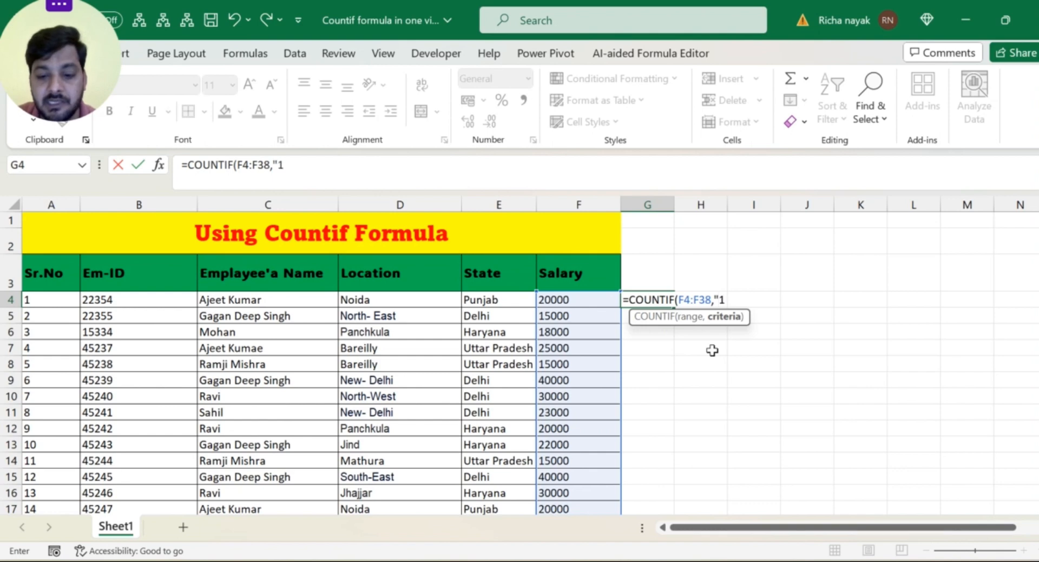
{"action": "type", "text": "0000"}
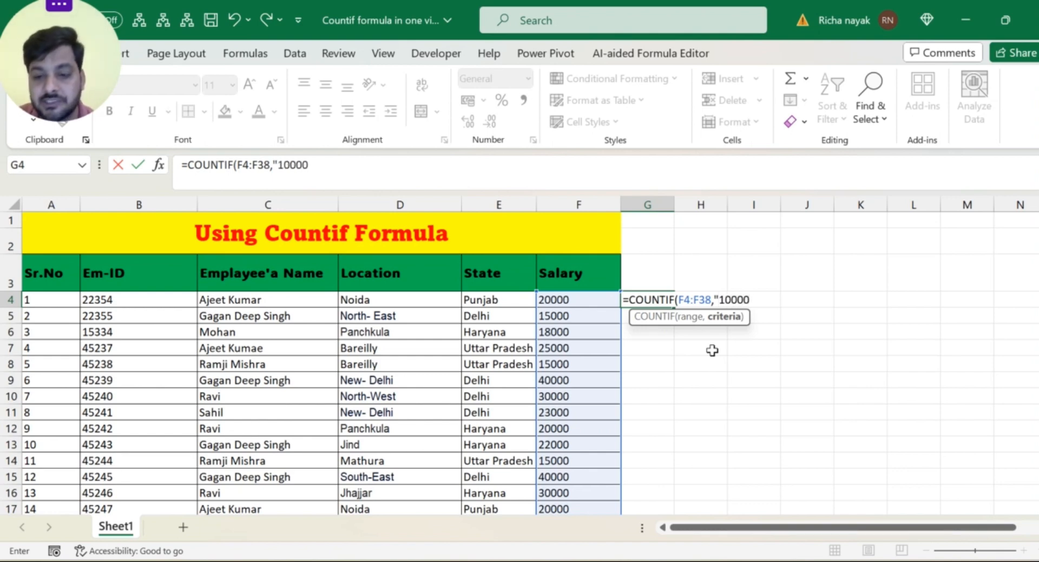
{"action": "type", "text": "\""}
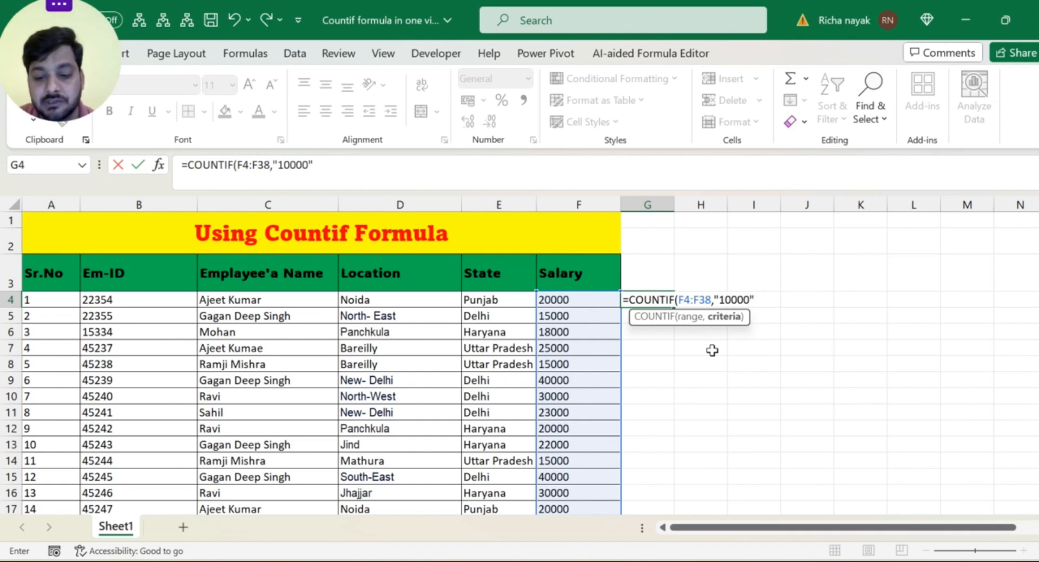
{"action": "type", "text": ")"}
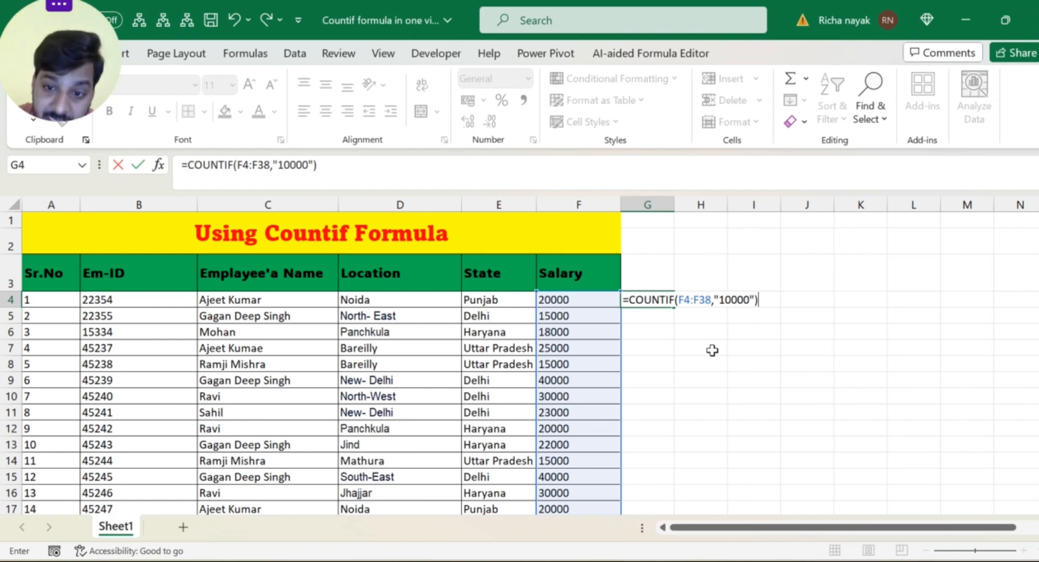
{"action": "key", "text": "Return"}
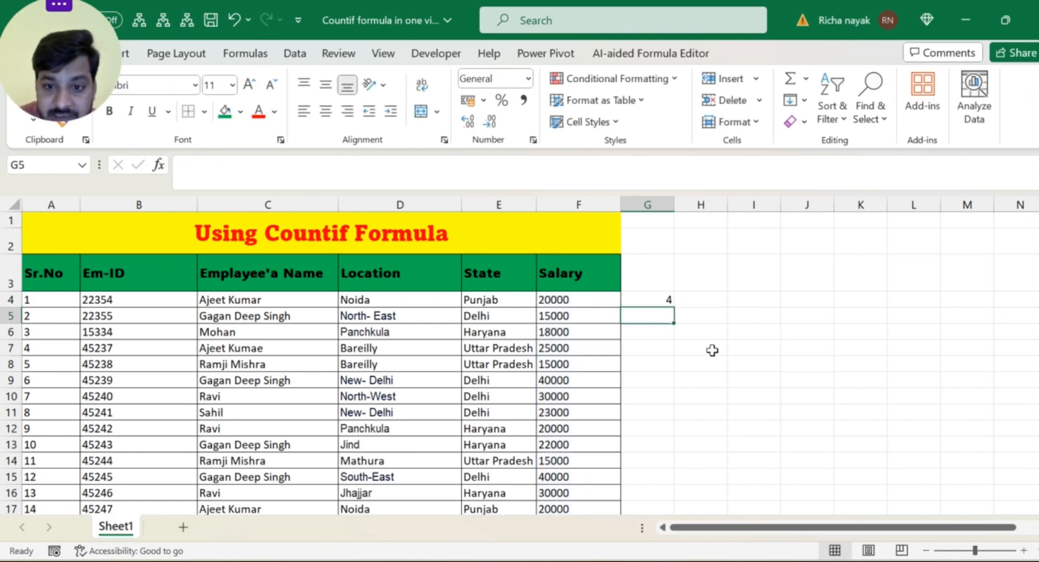
Add filters to the table's header row, from Sr.No to Salary.
{"action": "key", "text": "Up"}
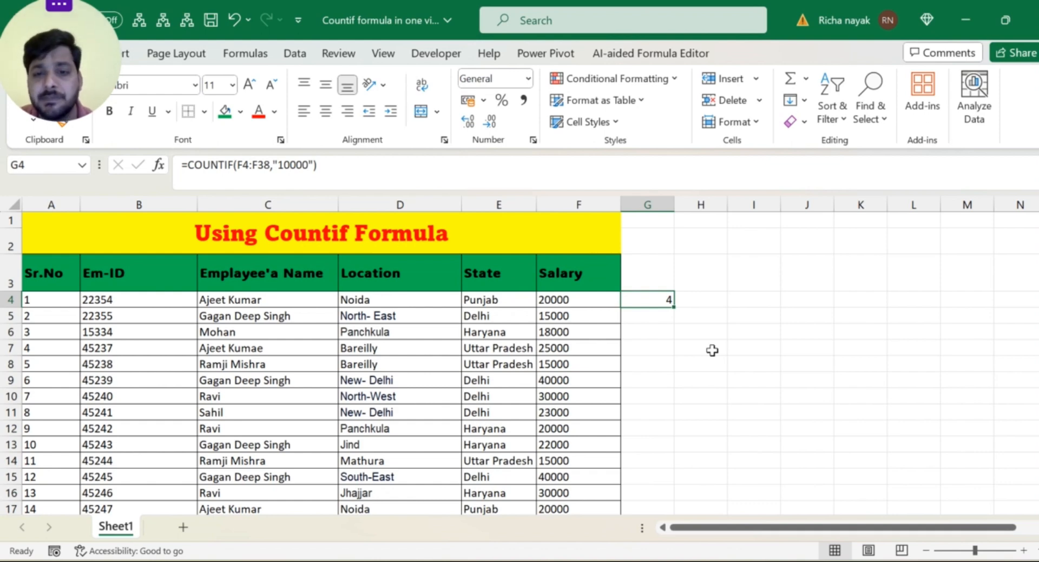
{"action": "key", "text": "Up"}
{"action": "key", "text": "Left"}
{"action": "key", "text": "ctrl+shift+Left"}
{"action": "key", "text": "ctrl+shift+l"}
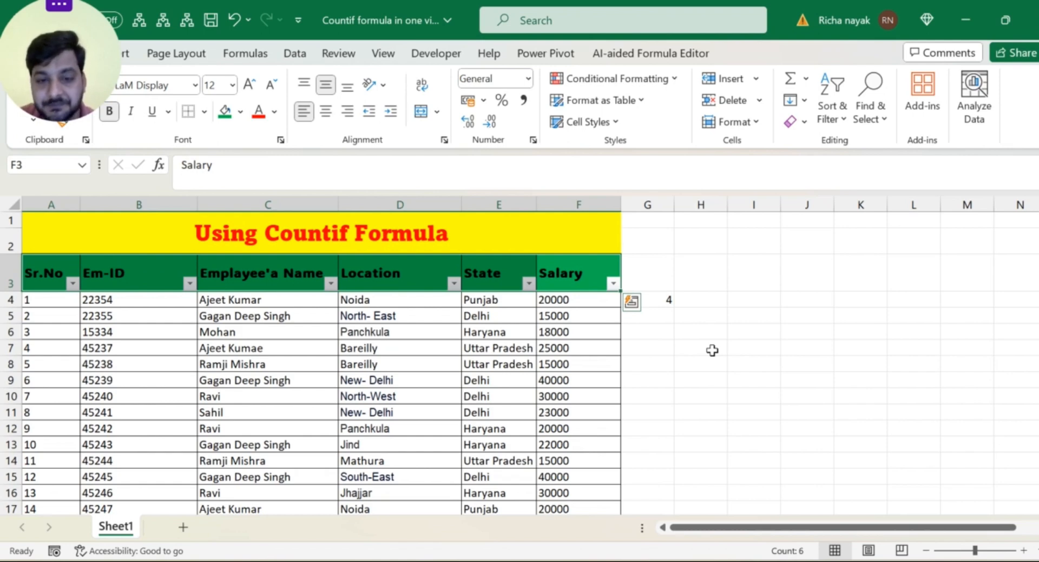
Filter the Salary column to show only the records with the value 10000.
{"action": "key", "text": "shift+Right"}
{"action": "key", "text": "shift+Right"}
{"action": "key", "text": "shift+Right"}
{"action": "key", "text": "shift+Right"}
{"action": "key", "text": "shift+Right"}
{"action": "key", "text": "alt+Down"}
{"action": "key", "text": "Down"}
{"action": "key", "text": "Down"}
{"action": "key", "text": "Down"}
{"action": "key", "text": "Down"}
{"action": "key", "text": "Down"}
{"action": "key", "text": "Down"}
{"action": "key", "text": "Down"}
{"action": "key", "text": "Down"}
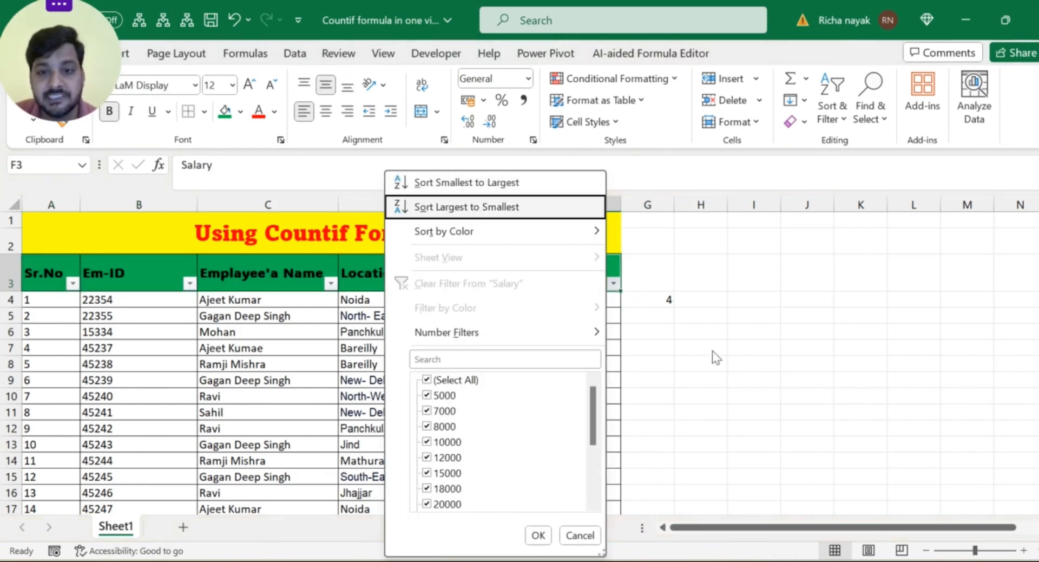
{"action": "key", "text": "space"}
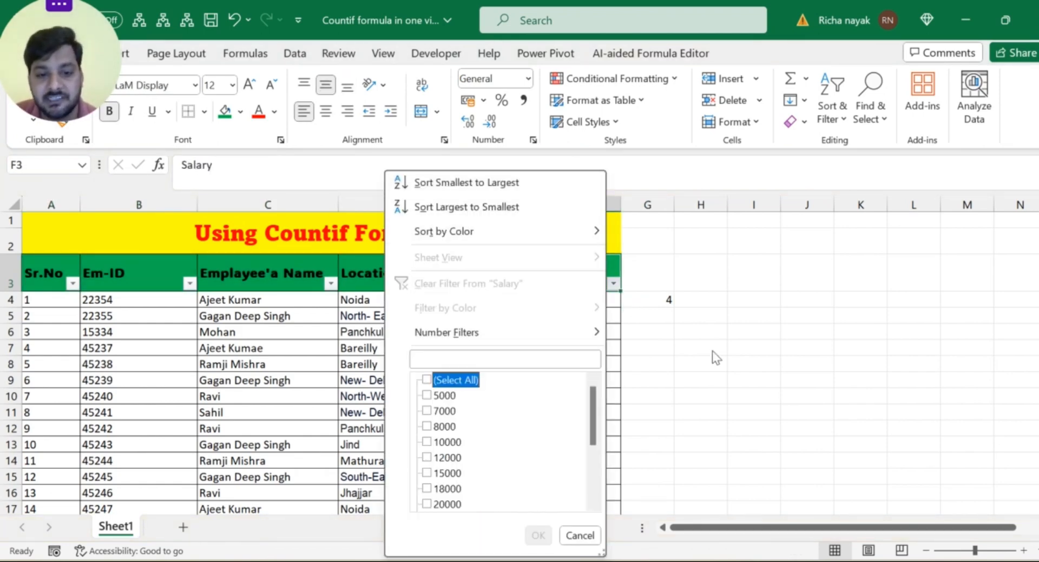
{"action": "key", "text": "Down"}
{"action": "key", "text": "Down"}
{"action": "key", "text": "Down"}
{"action": "key", "text": "Down"}
{"action": "key", "text": "space"}
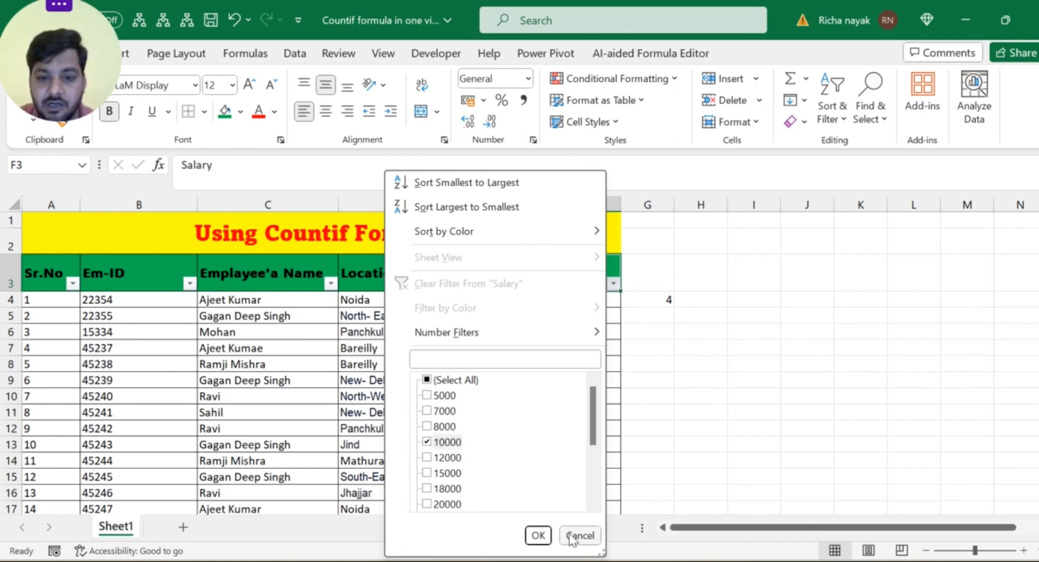
{"action": "left_click", "coordinate": [538, 536]}
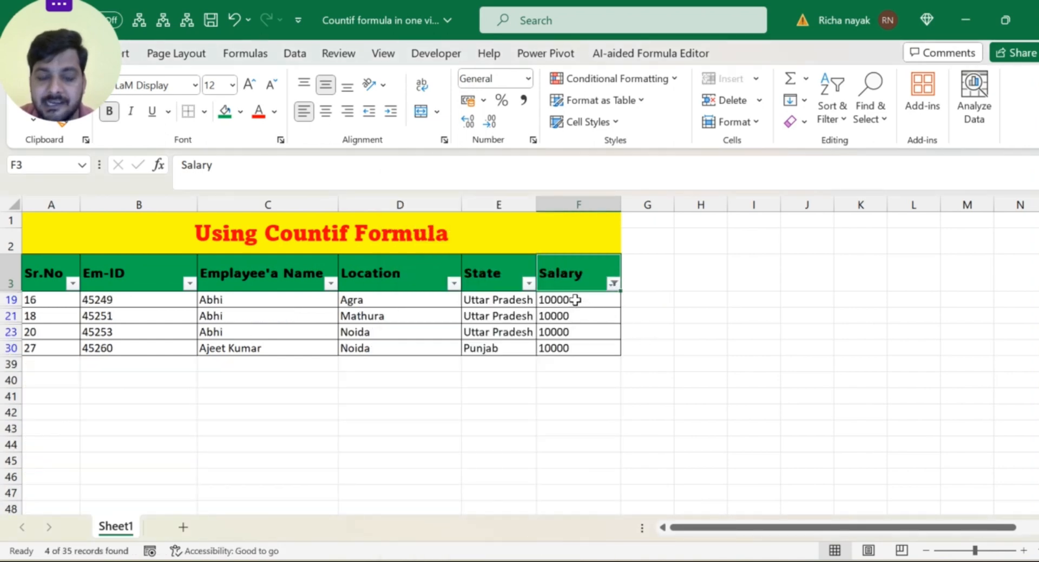
Check the count of the filtered salary cells, remove the filters from the header row and return to cell G4.
{"action": "left_click_drag", "start_coordinate": [574, 304], "coordinate": [574, 348]}
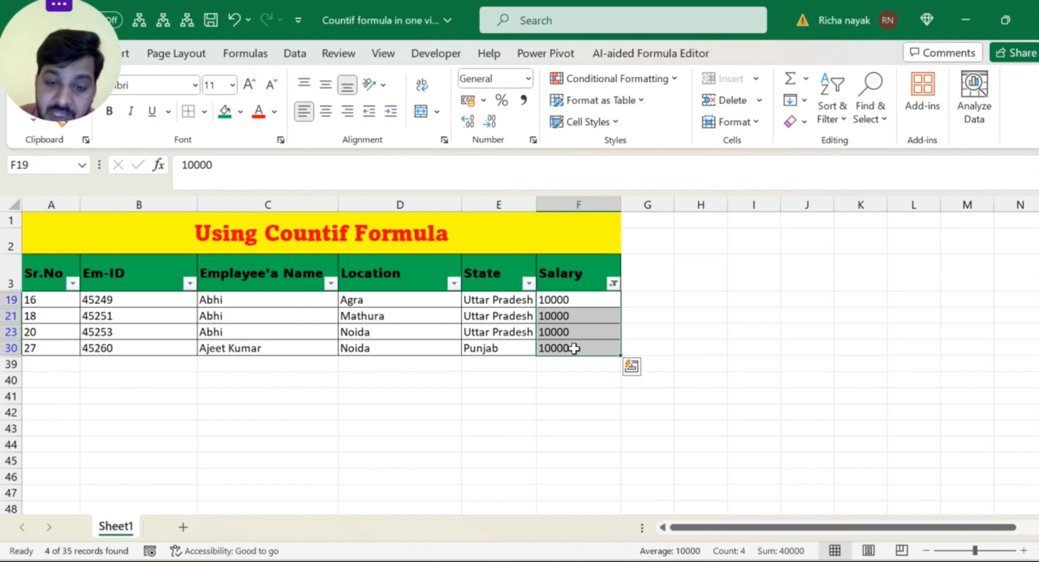
{"action": "left_click", "coordinate": [582, 278]}
{"action": "key", "text": "ctrl+shift+l"}
{"action": "key", "text": "Right"}
{"action": "key", "text": "Down"}
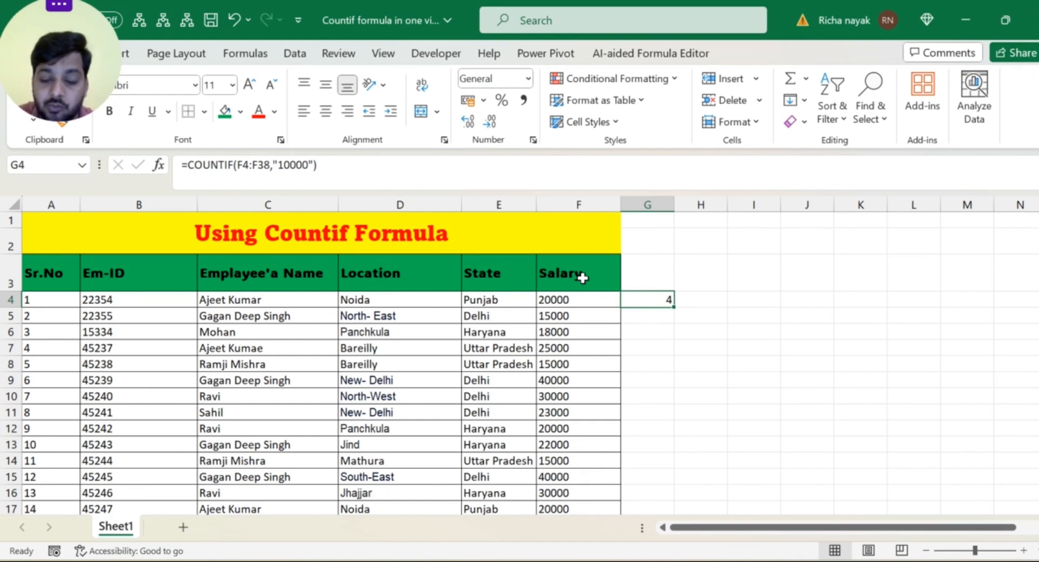
Examine the State and Salary entries beside the formula cell and down through the following records.
{"action": "key", "text": "Left"}
{"action": "key", "text": "Left"}
{"action": "key", "text": "Left"}
{"action": "key", "text": "Right"}
{"action": "key", "text": "Right"}
{"action": "key", "text": "Right"}
{"action": "key", "text": "Left"}
{"action": "key", "text": "Left"}
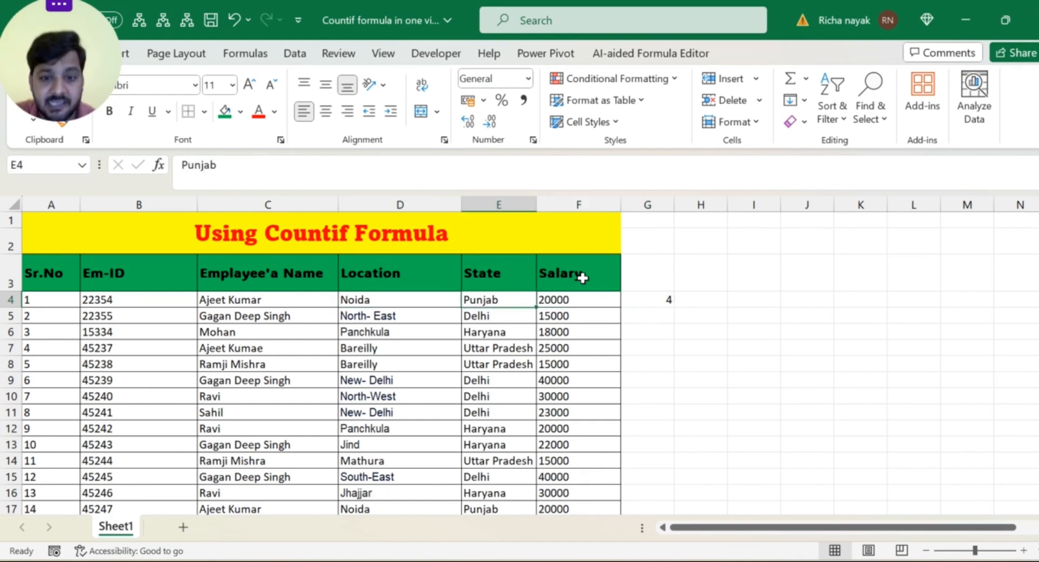
{"action": "key", "text": "Down"}
{"action": "key", "text": "Down"}
{"action": "key", "text": "Down"}
{"action": "key", "text": "Down"}
{"action": "key", "text": "Down"}
{"action": "key", "text": "Down"}
{"action": "key", "text": "Down"}
{"action": "key", "text": "Down"}
{"action": "key", "text": "Down"}
{"action": "key", "text": "Down"}
{"action": "key", "text": "Down"}
{"action": "key", "text": "Down"}
{"action": "key", "text": "Down"}
{"action": "key", "text": "Down"}
{"action": "key", "text": "Down"}
{"action": "key", "text": "Down"}
{"action": "key", "text": "Right"}
{"action": "key", "text": "Right"}
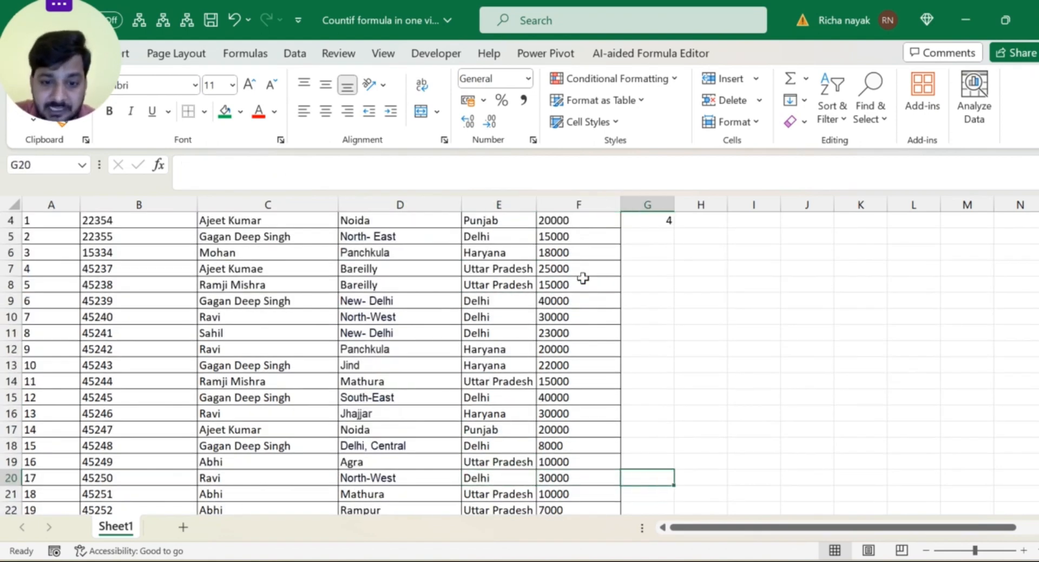
Examine the Salary entries in column F through the lower records, down to row 29.
{"action": "key", "text": "Down"}
{"action": "key", "text": "Left"}
{"action": "key", "text": "Down"}
{"action": "key", "text": "Down"}
{"action": "key", "text": "Down"}
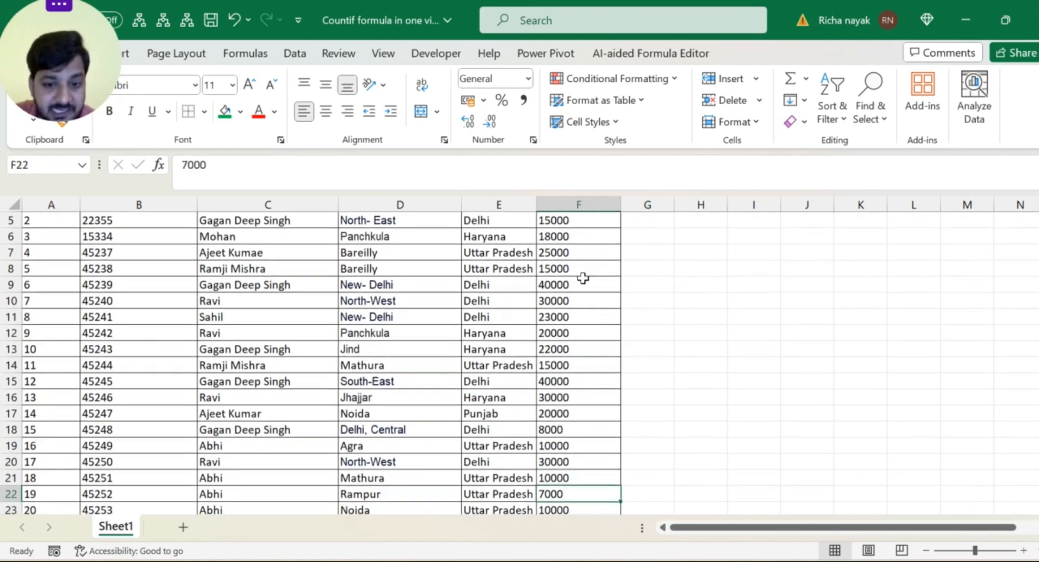
{"action": "key", "text": "Down"}
{"action": "key", "text": "Down"}
{"action": "key", "text": "Down"}
{"action": "key", "text": "Down"}
{"action": "key", "text": "Down"}
{"action": "key", "text": "Down"}
{"action": "key", "text": "Down"}
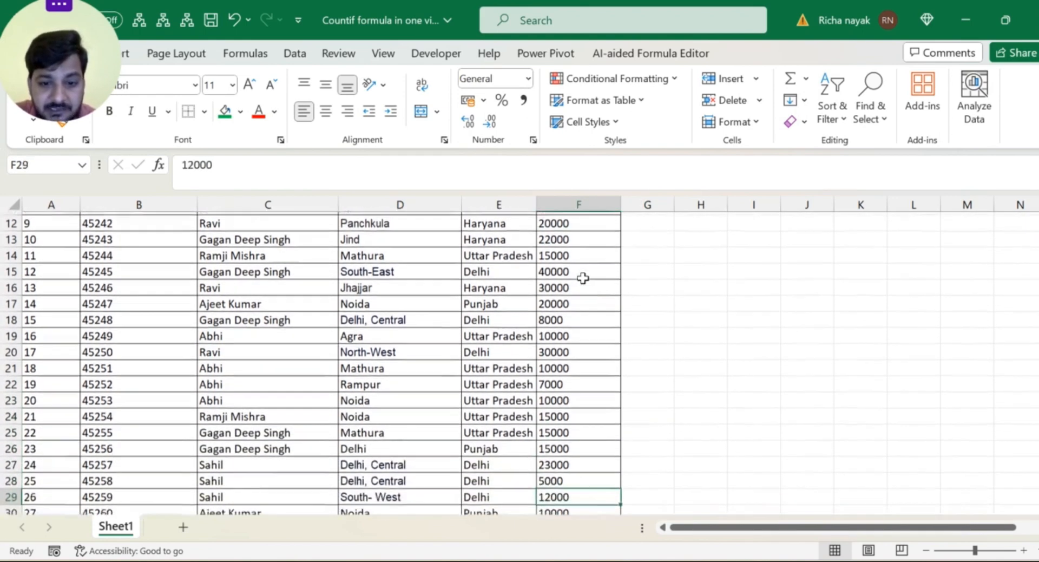
{"action": "key", "text": "Up"}
{"action": "key", "text": "Up"}
{"action": "key", "text": "Up"}
{"action": "key", "text": "Up"}
{"action": "key", "text": "Down"}
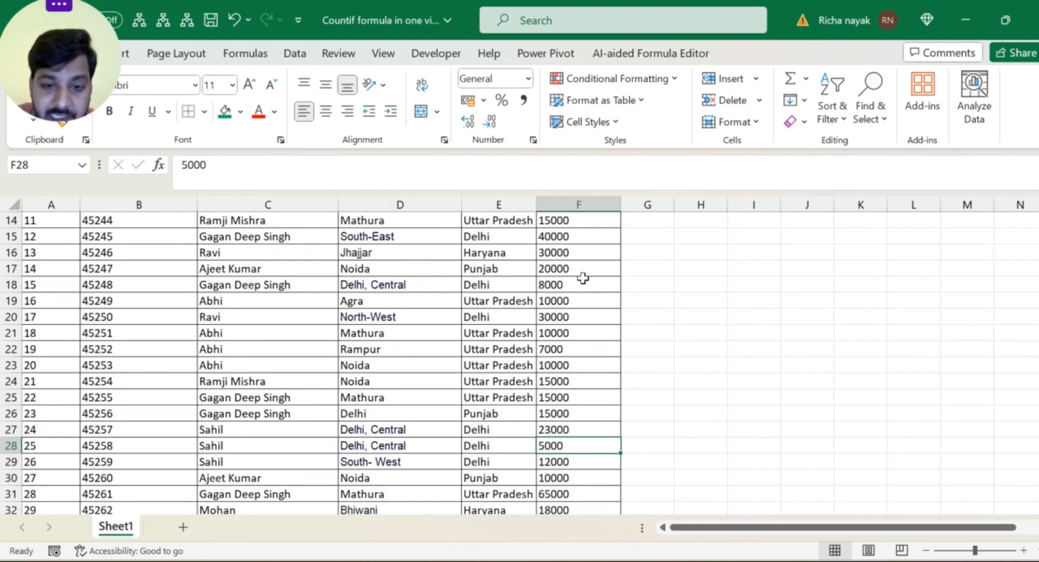
Return to cell G4 and replace its content with the start of a COUNTIF formula over the salary range F4:F38.
{"action": "key", "text": "ctrl+Up"}
{"action": "key", "text": "Up"}
{"action": "key", "text": "Down"}
{"action": "key", "text": "Down"}
{"action": "key", "text": "Down"}
{"action": "key", "text": "Right"}
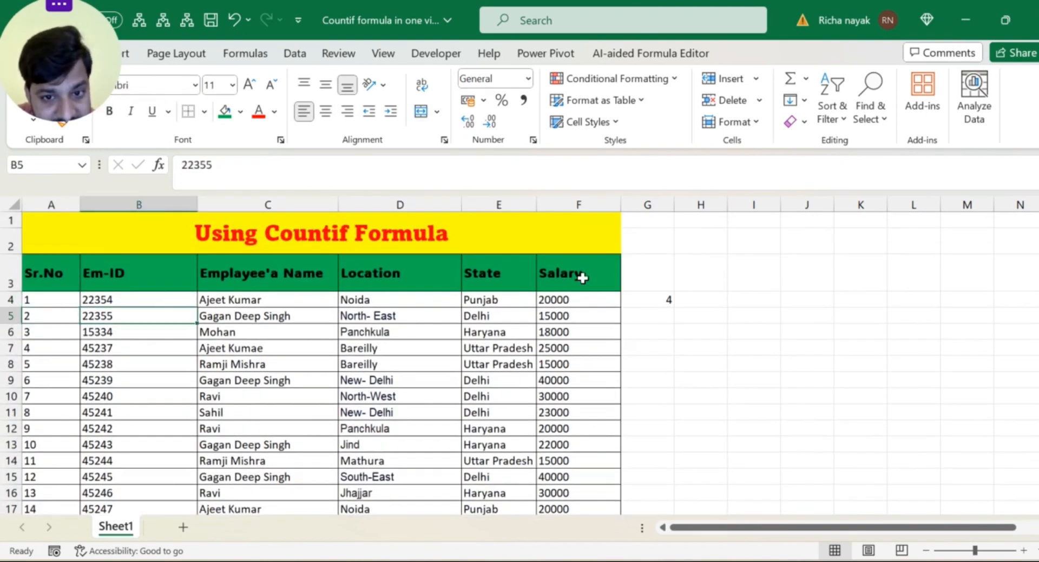
{"action": "key", "text": "Right"}
{"action": "key", "text": "Right"}
{"action": "key", "text": "Right"}
{"action": "key", "text": "Right"}
{"action": "key", "text": "Up"}
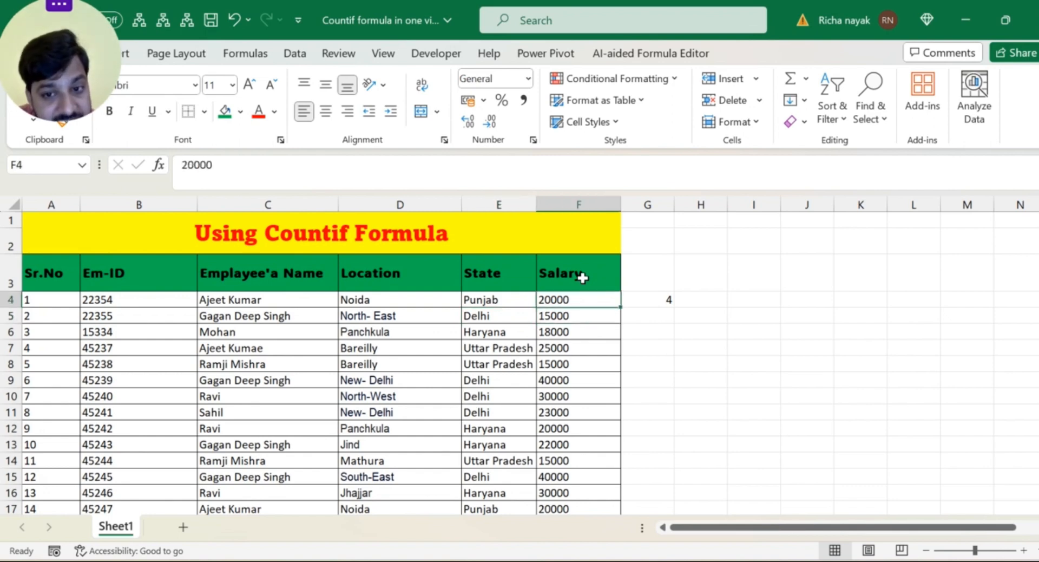
{"action": "key", "text": "Right"}
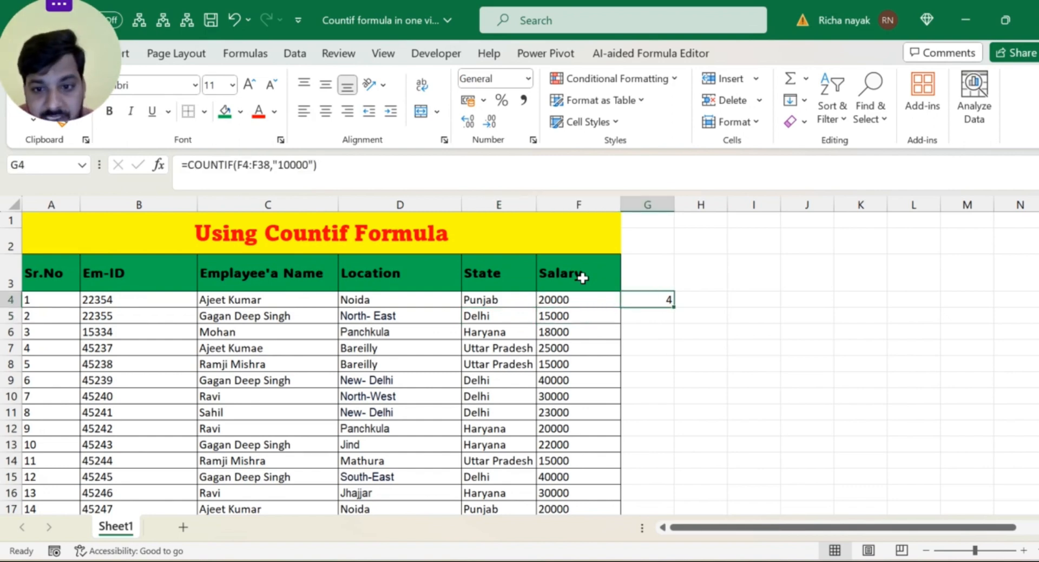
{"action": "type", "text": "="}
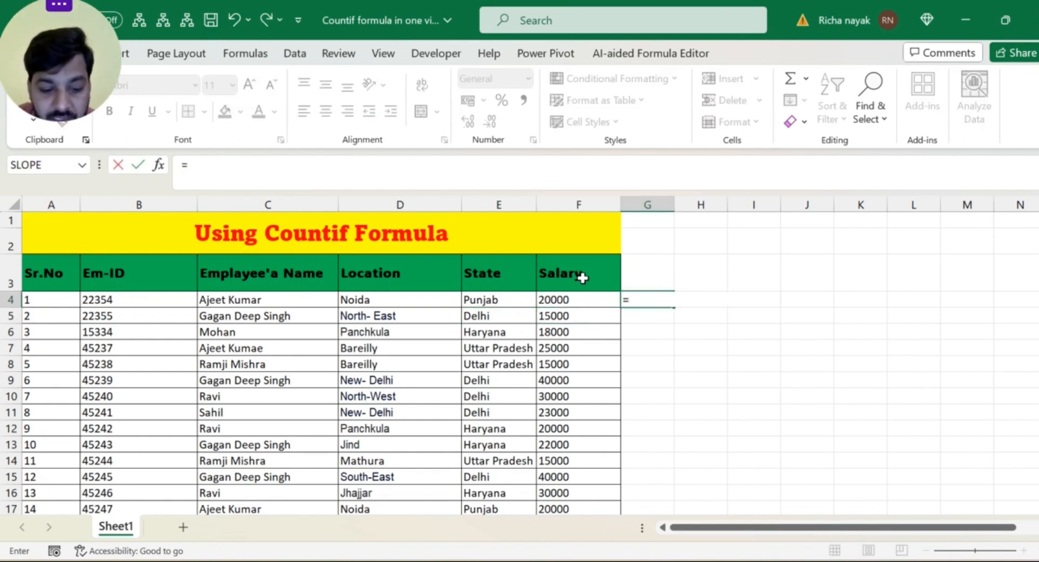
{"action": "type", "text": "counti"}
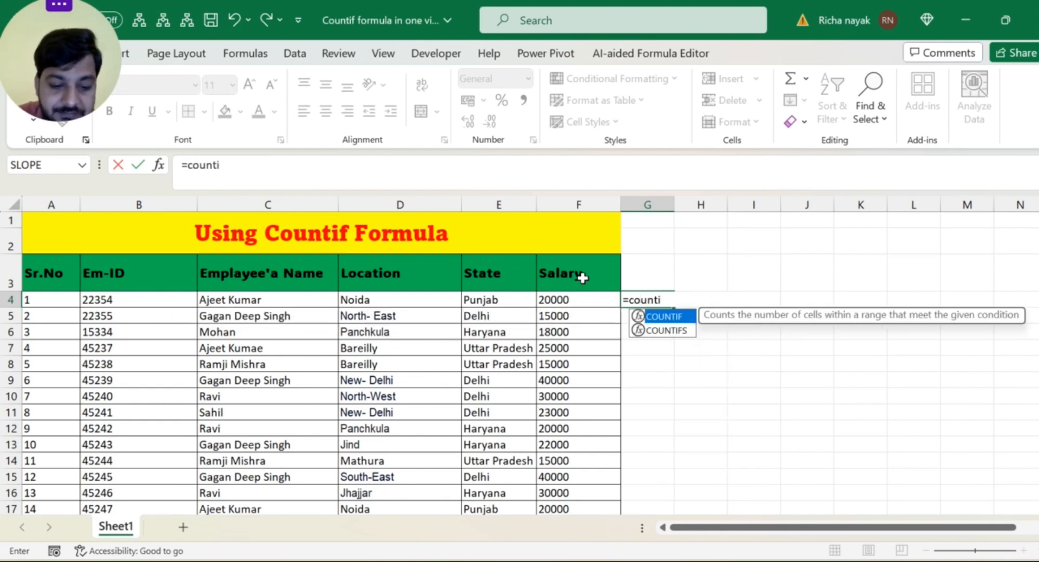
{"action": "key", "text": "Tab"}
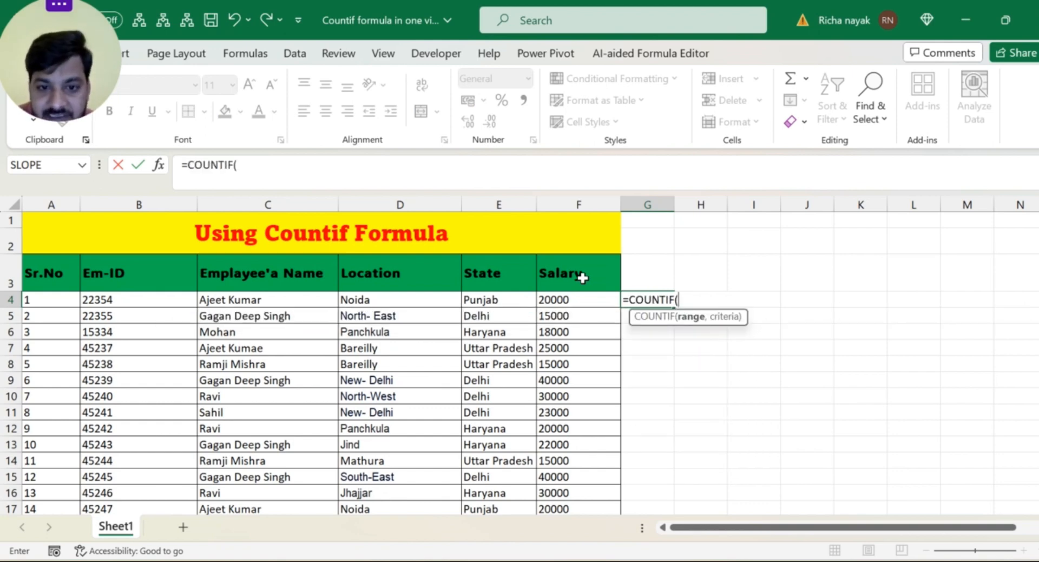
{"action": "left_click", "coordinate": [563, 299]}
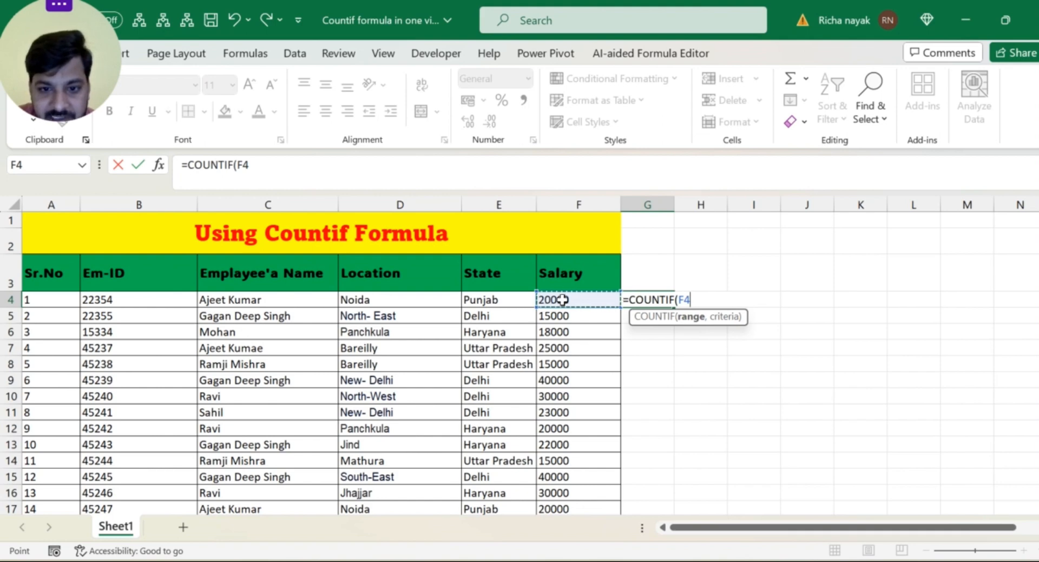
{"action": "key", "text": "ctrl+shift+Down"}
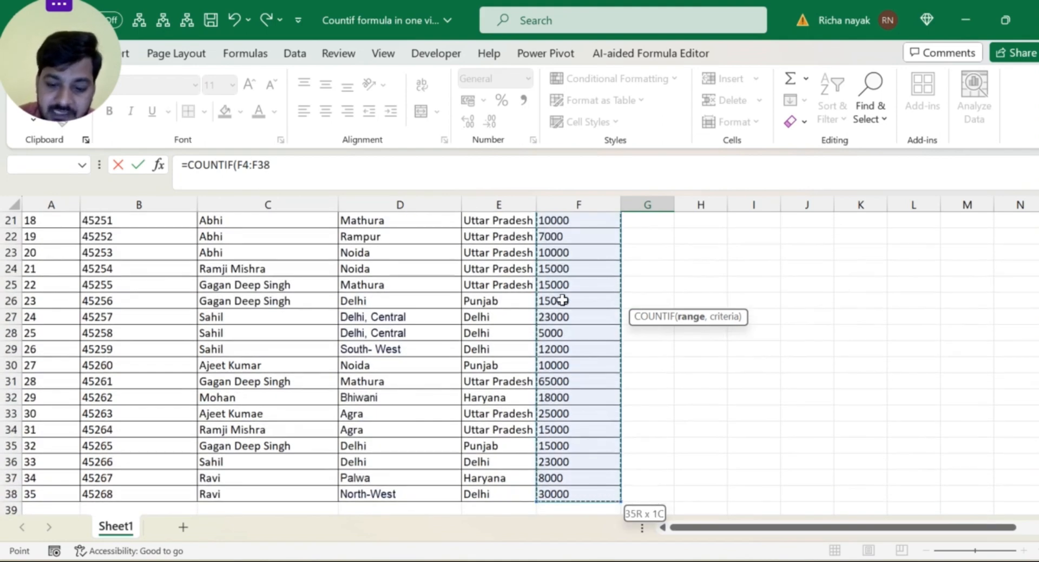
{"action": "type", "text": ","}
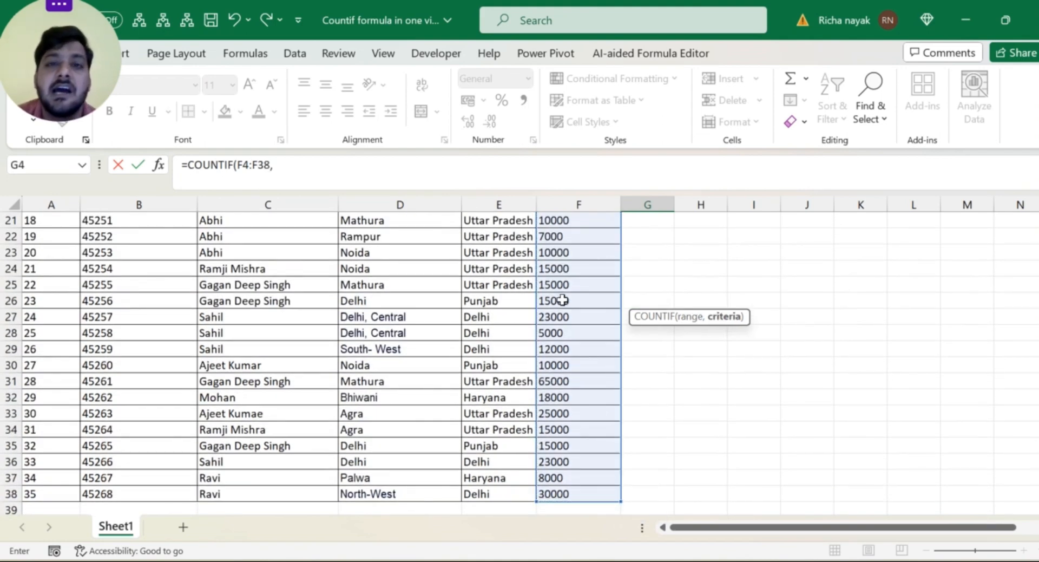
{"action": "scroll", "coordinate": [562, 300], "scroll_direction": "up", "scroll_amount": 7}
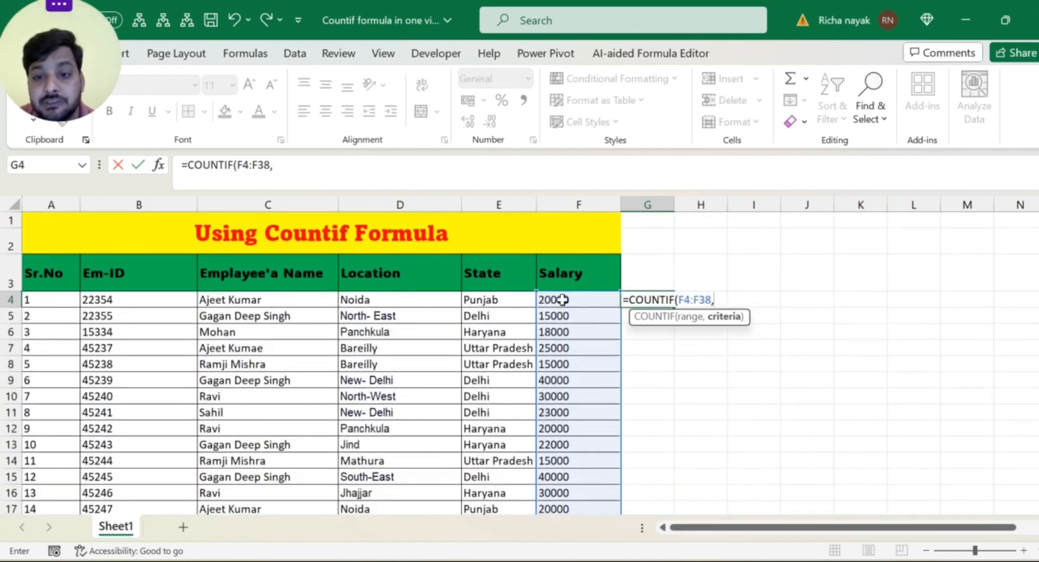
Complete the COUNTIF formula in G4 with the criteria "<=10000" and enter it.
{"action": "type", "text": "\""}
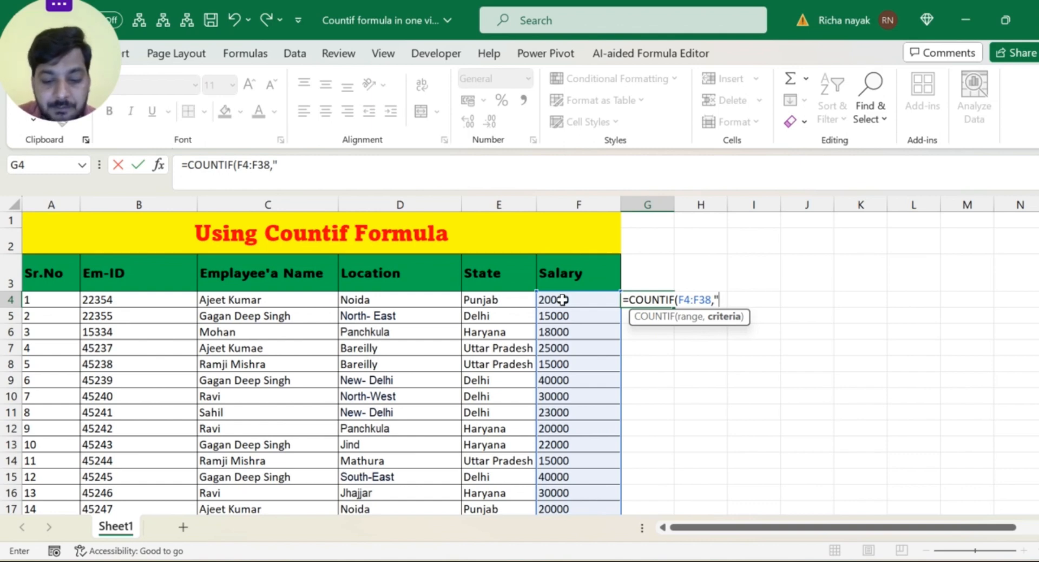
{"action": "type", "text": "<"}
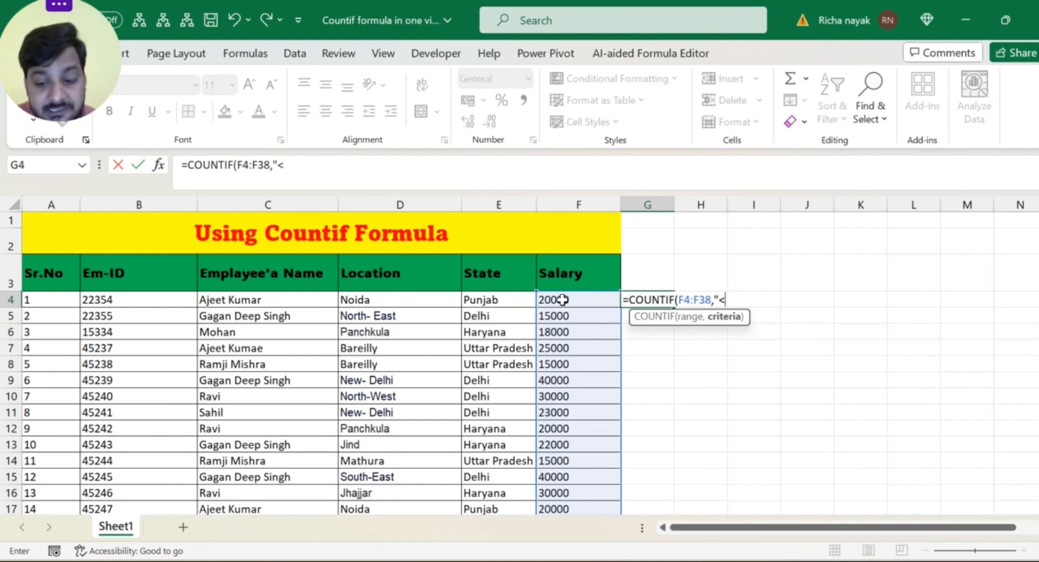
{"action": "type", "text": "="}
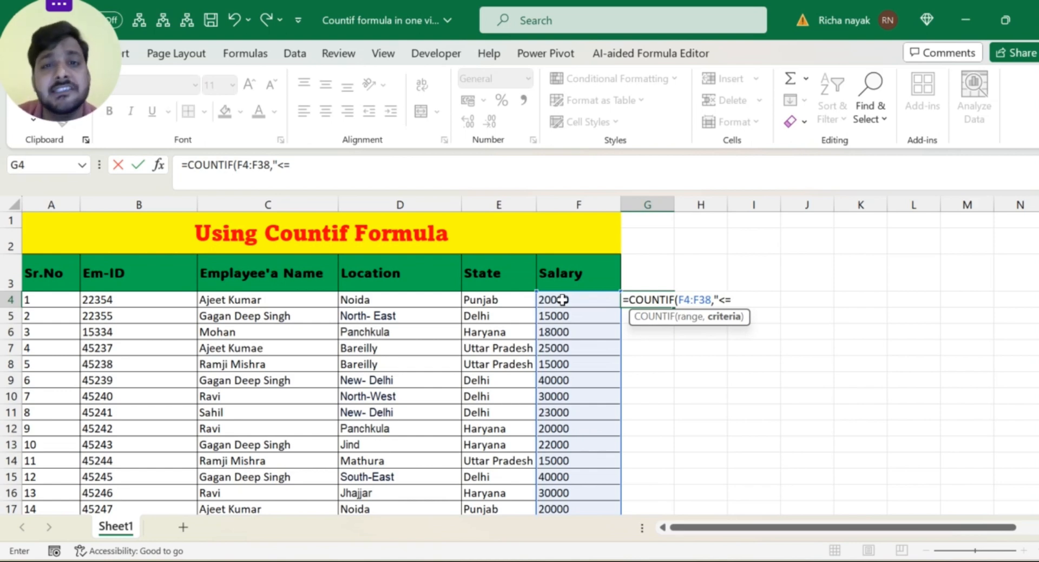
{"action": "type", "text": "10000"}
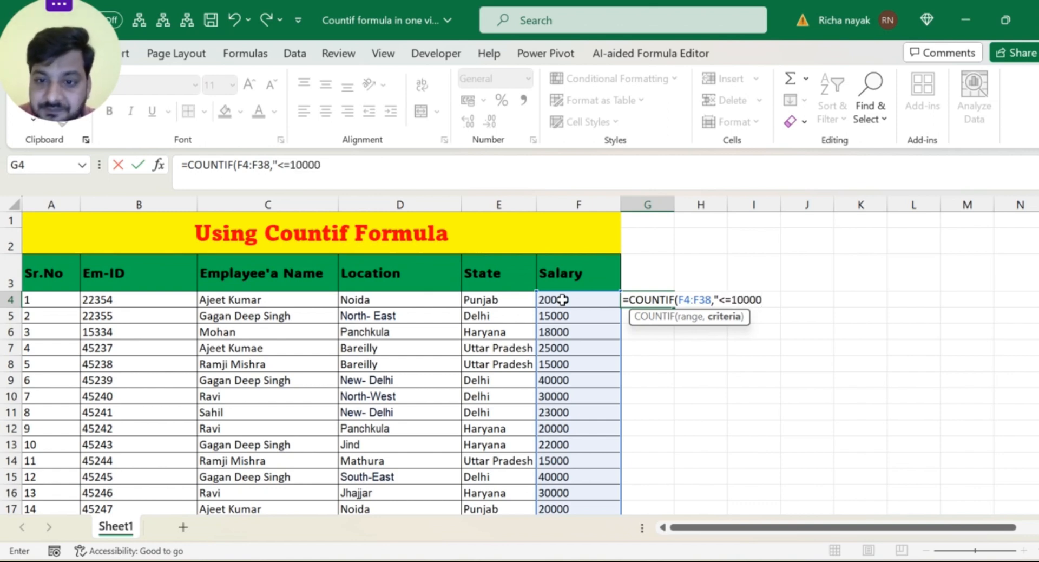
{"action": "type", "text": "\""}
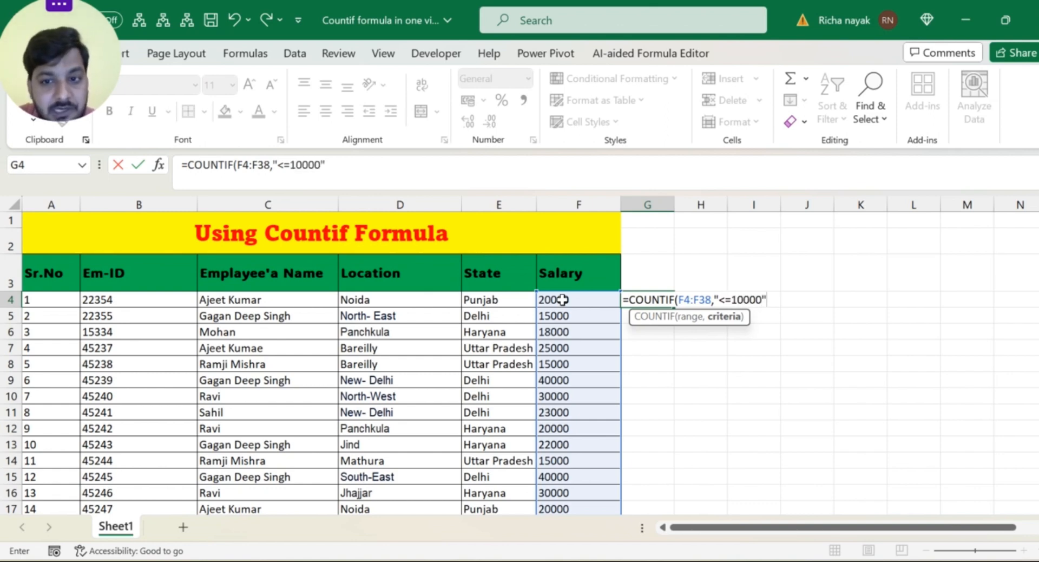
{"action": "key", "text": "Caps_Lock"}
{"action": "key", "text": "Caps_Lock"}
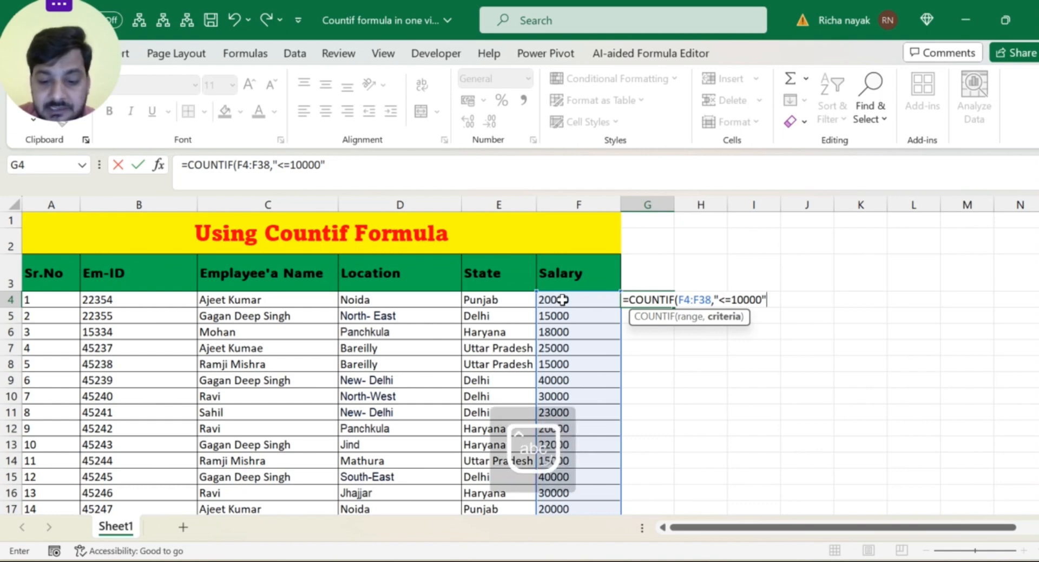
{"action": "type", "text": ")"}
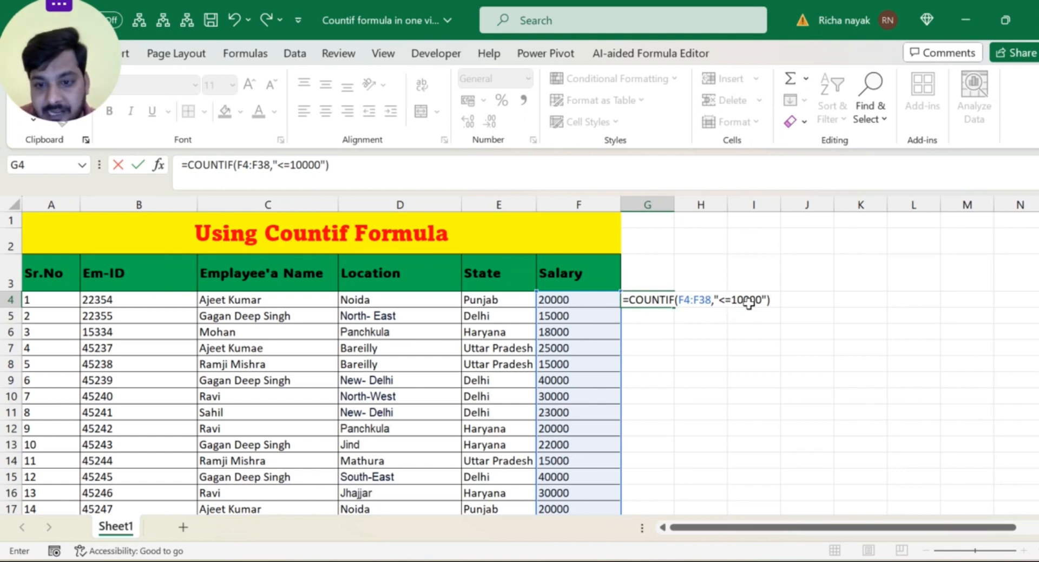
{"action": "key", "text": "Return"}
{"action": "left_click", "coordinate": [659, 296]}
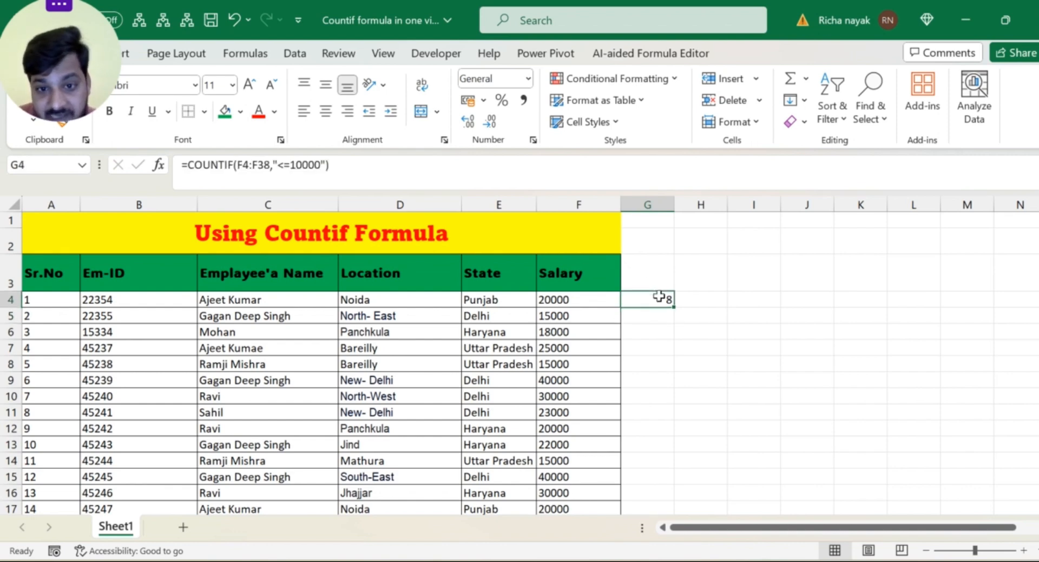
Select the header row from Salary back to Sr.No and add filters to it.
{"action": "key", "text": "Up"}
{"action": "key", "text": "Left"}
{"action": "key", "text": "ctrl+shift+Left"}
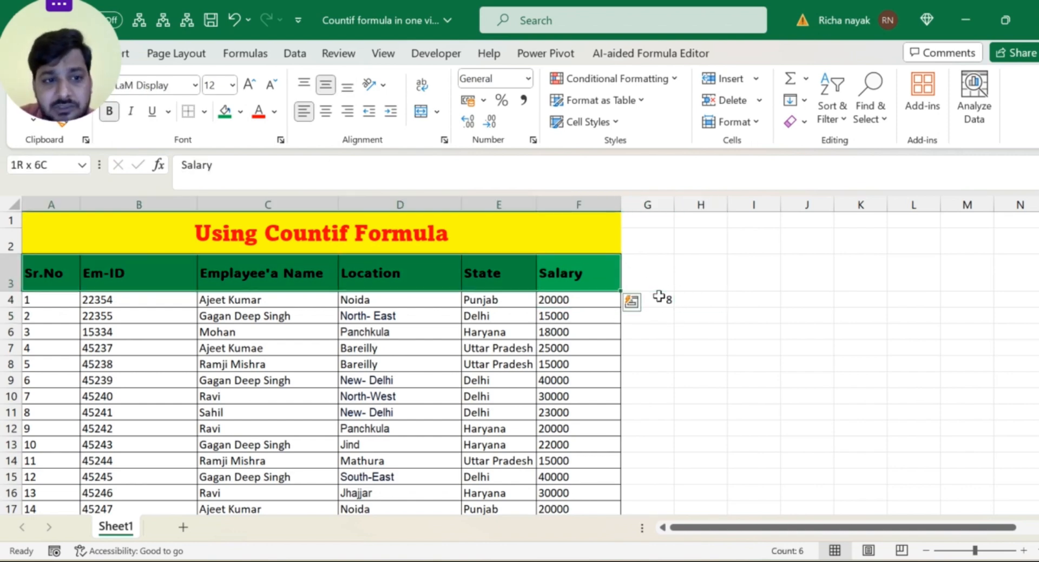
{"action": "key", "text": "ctrl+shift+l"}
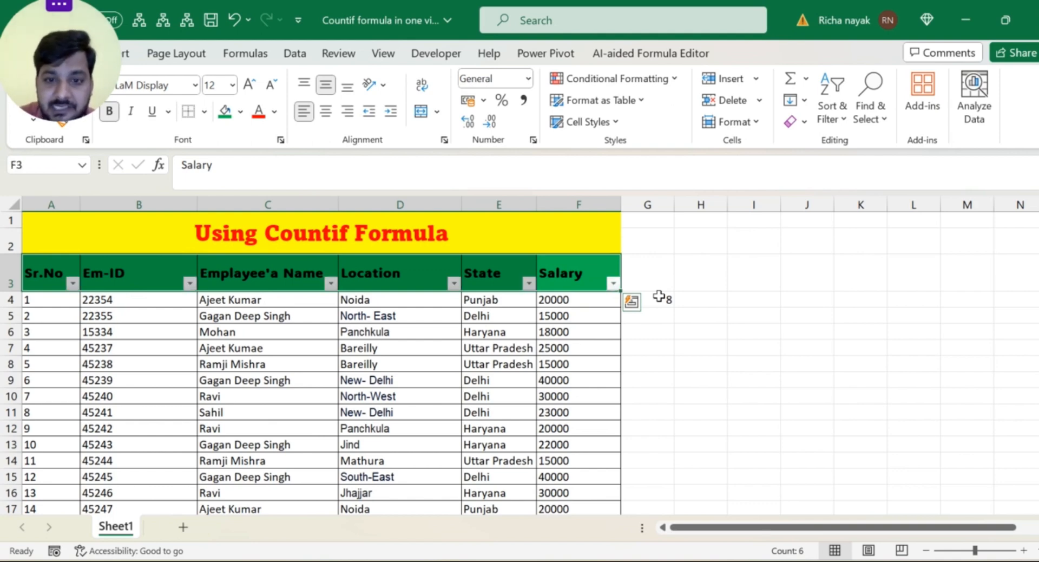
{"action": "key", "text": "Right"}
{"action": "key", "text": "Left"}
{"action": "key", "text": "Left"}
{"action": "key", "text": "Right"}
{"action": "key", "text": "Left"}
{"action": "key", "text": "Right"}
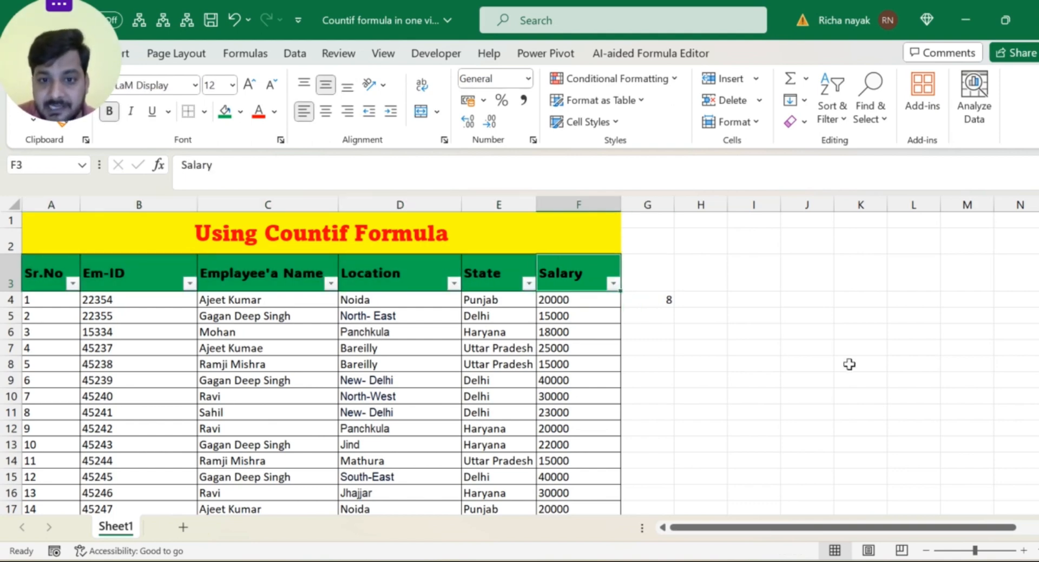
Filter the Salary column to show only the values 5000, 7000, 8000 and 10000.
{"action": "left_click", "coordinate": [613, 284]}
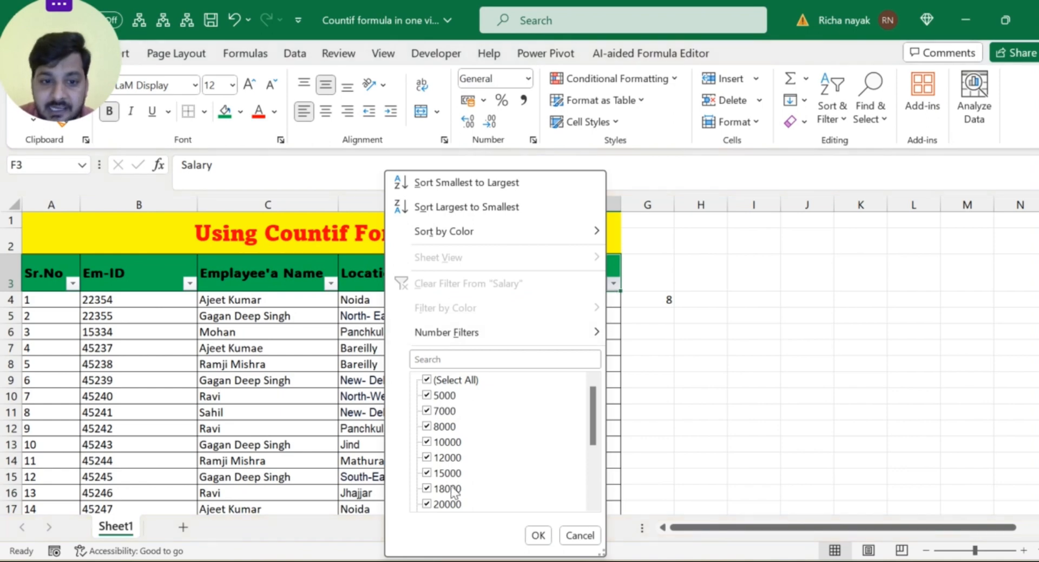
{"action": "left_click", "coordinate": [426, 380]}
{"action": "left_click", "coordinate": [426, 379]}
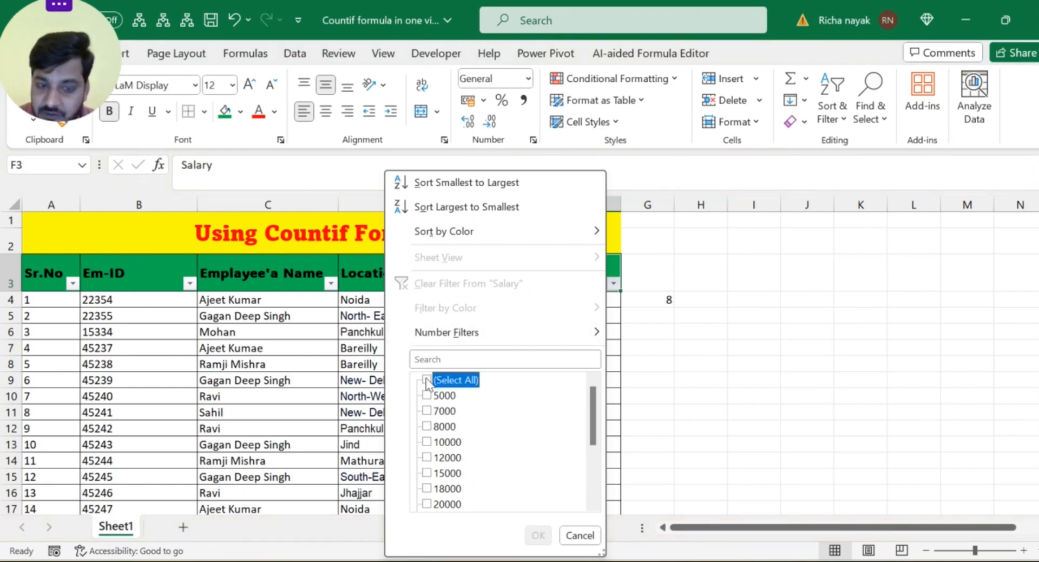
{"action": "left_click", "coordinate": [429, 396]}
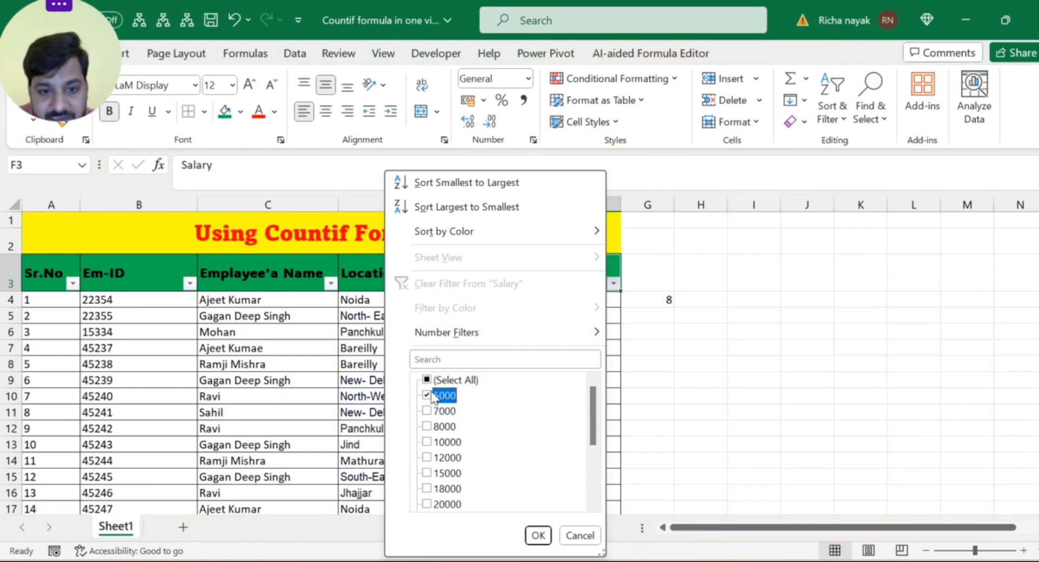
{"action": "left_click", "coordinate": [429, 411]}
{"action": "left_click", "coordinate": [429, 427]}
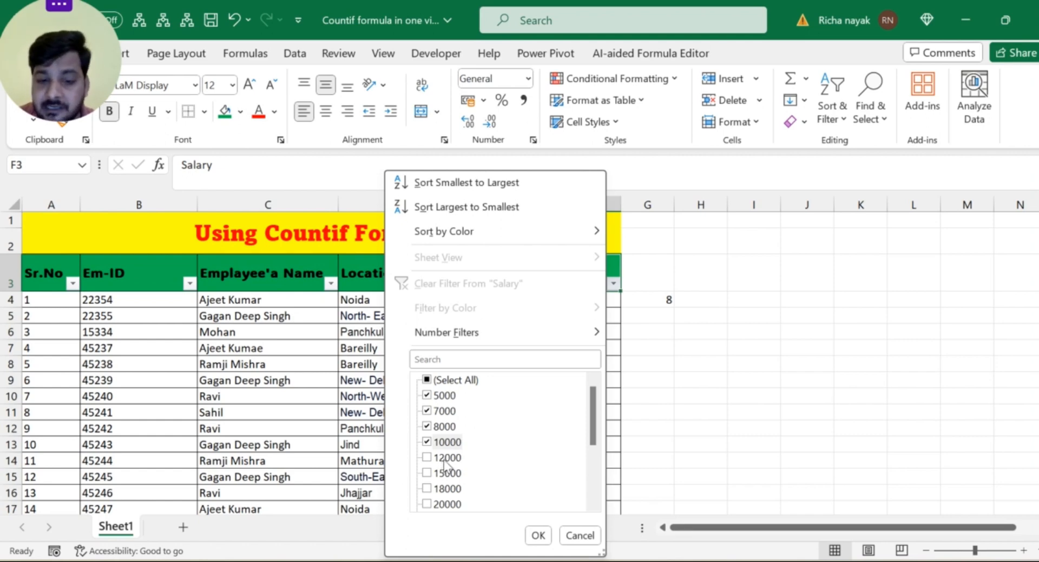
{"action": "left_click", "coordinate": [539, 536]}
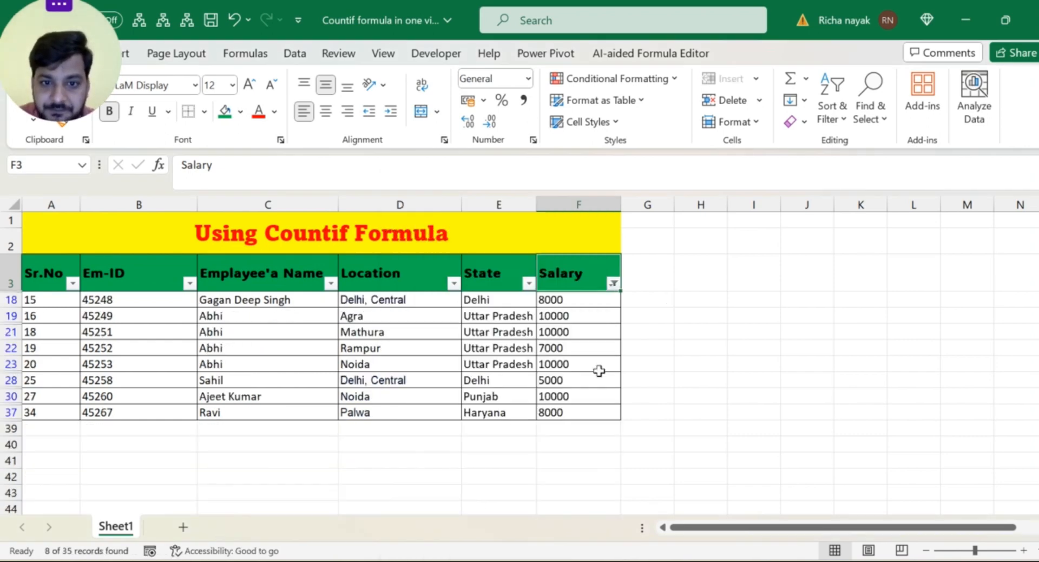
Check the count of the filtered salaries from F18 down, remove the header filters and reselect cell G4.
{"action": "left_click", "coordinate": [576, 302]}
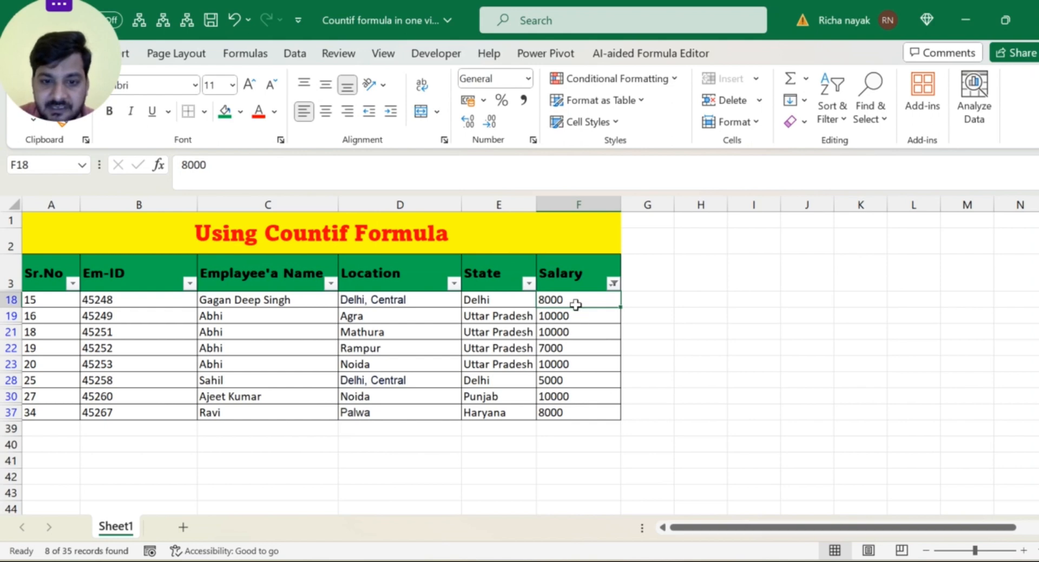
{"action": "key", "text": "ctrl+shift+Down"}
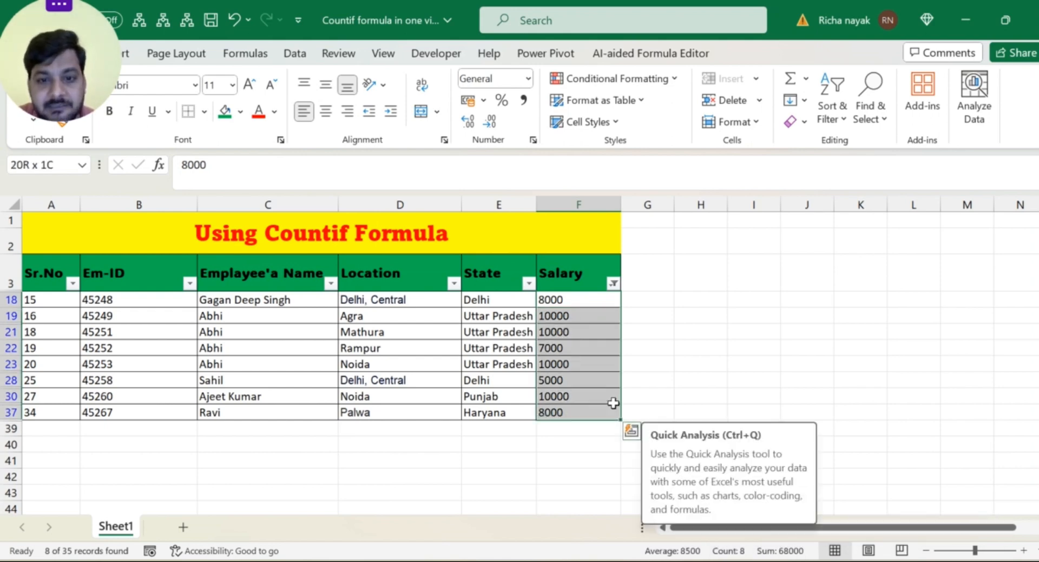
{"action": "left_click", "coordinate": [578, 315]}
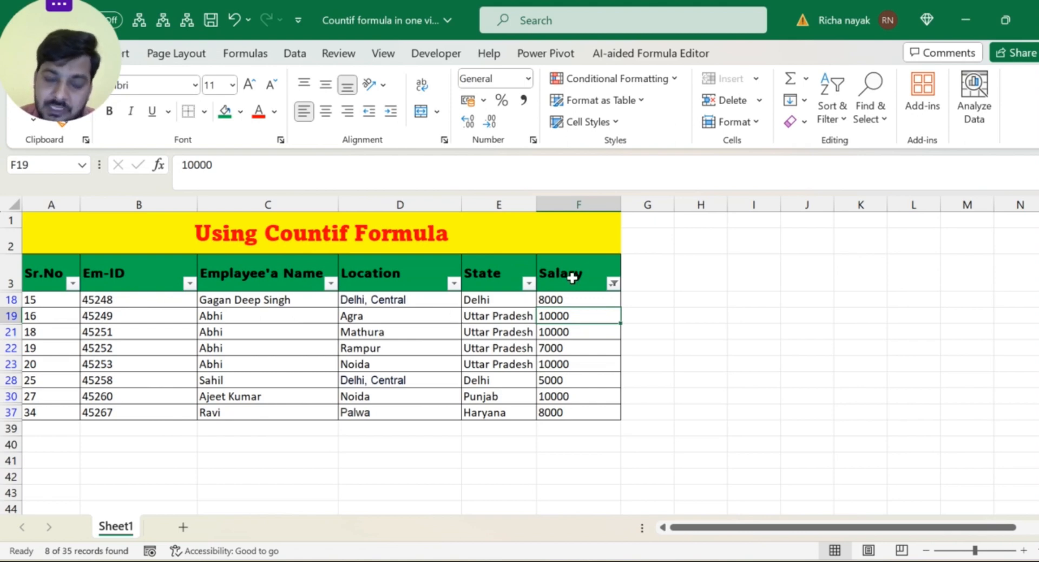
{"action": "left_click", "coordinate": [571, 300]}
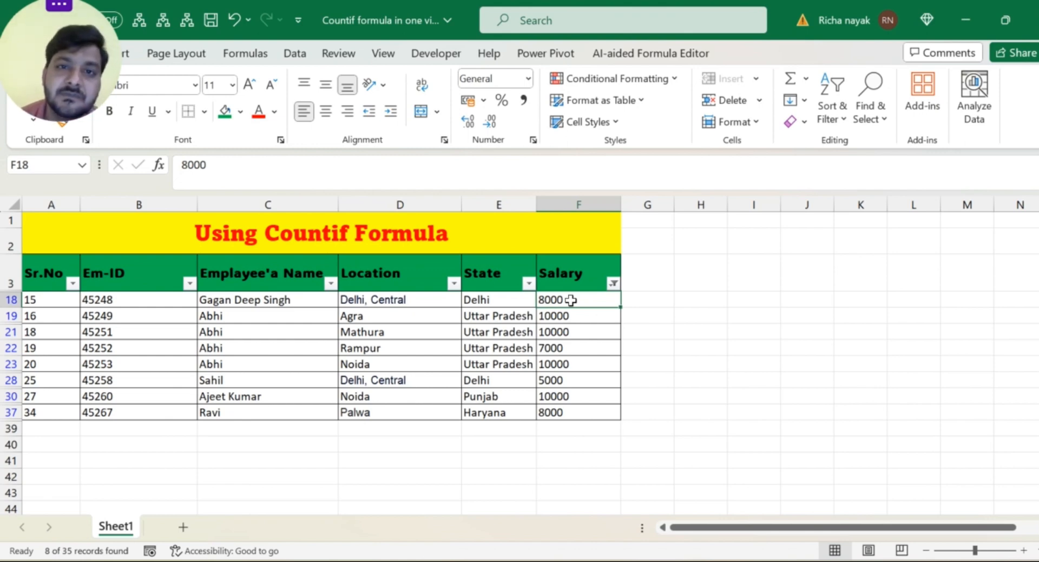
{"action": "key", "text": "ctrl+shift+l"}
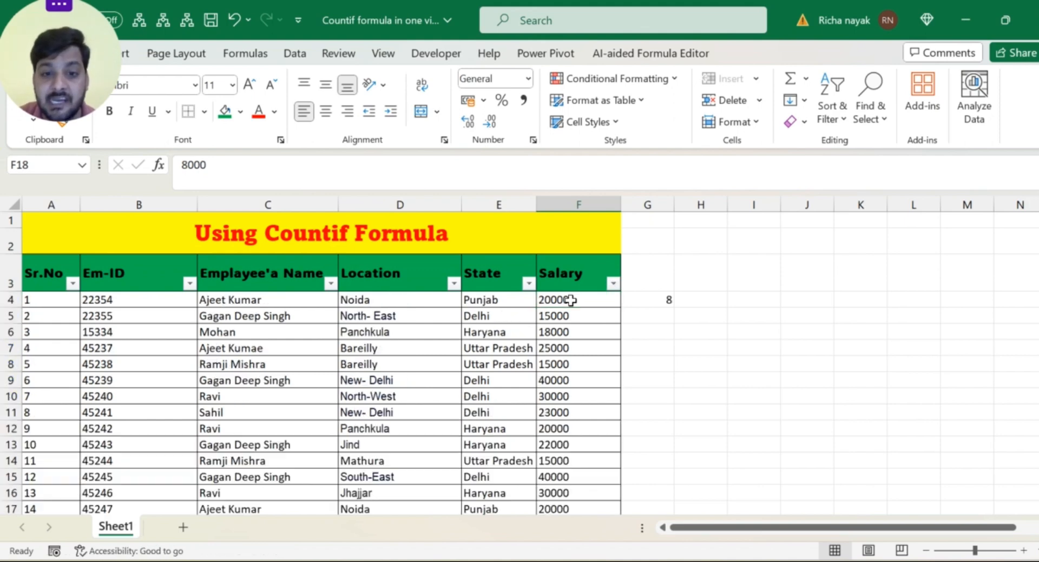
{"action": "left_click", "coordinate": [656, 301]}
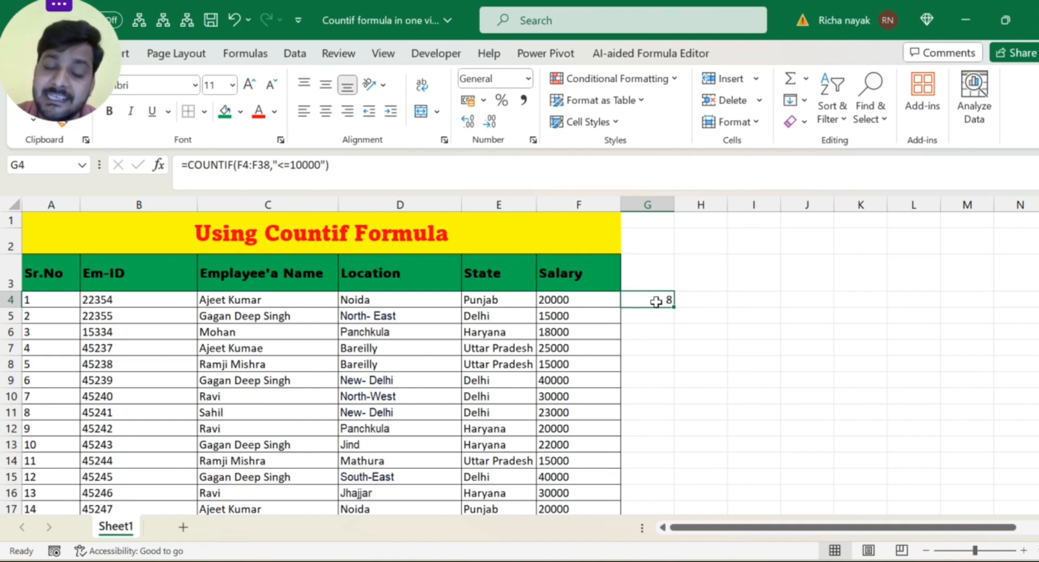
{"action": "key", "text": "Right"}
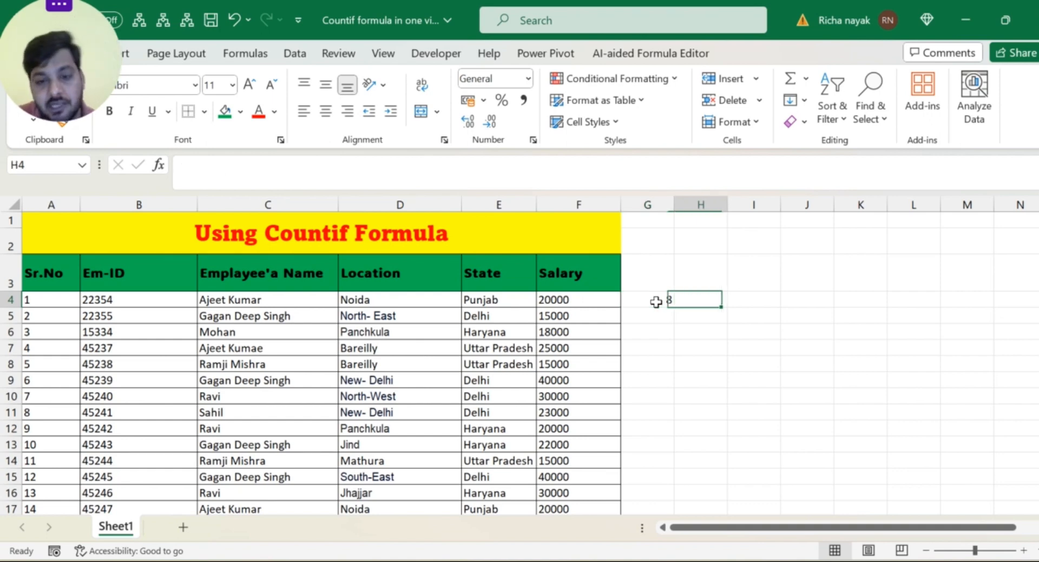
{"action": "key", "text": "Left"}
{"action": "key", "text": "Left"}
{"action": "key", "text": "Right"}
{"action": "key", "text": "Right"}
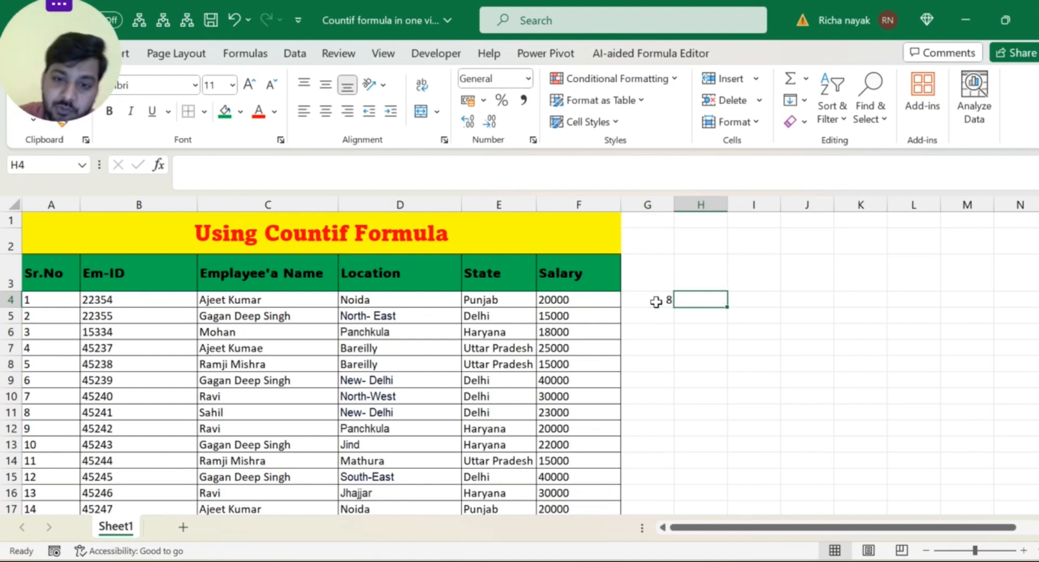
{"action": "key", "text": "Left"}
{"action": "key", "text": "Left"}
{"action": "key", "text": "Right"}
Enter the header "<=10000" in G3 above the count and fit column G's width to it.
{"action": "key", "text": "Up"}
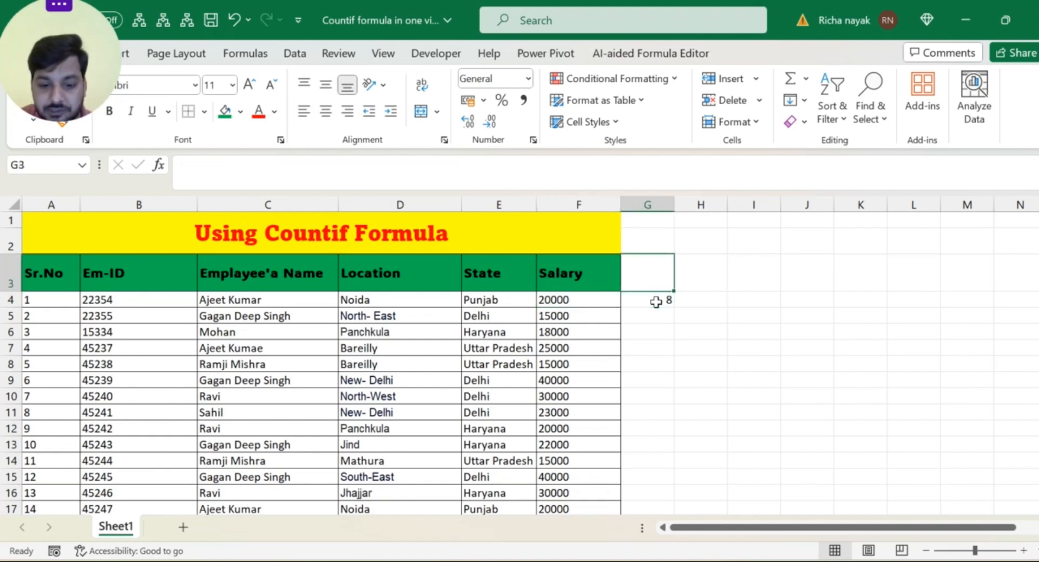
{"action": "type", "text": "<"}
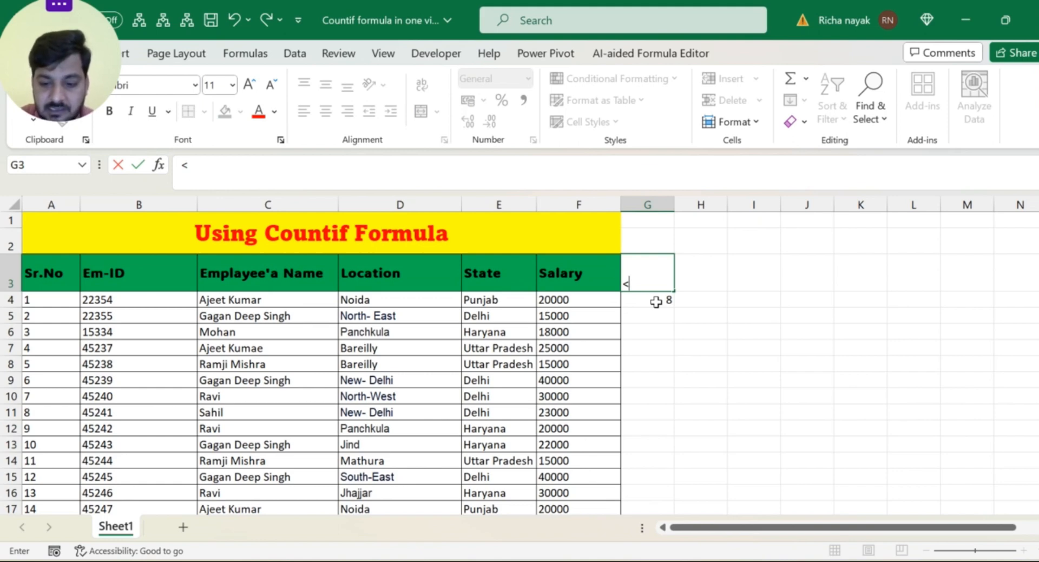
{"action": "type", "text": "=100"}
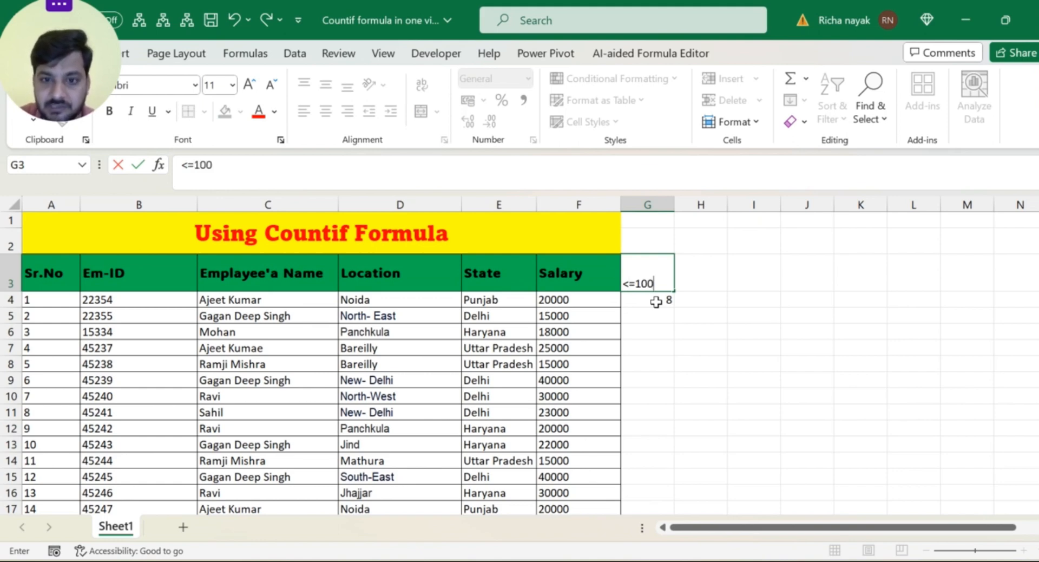
{"action": "type", "text": "00"}
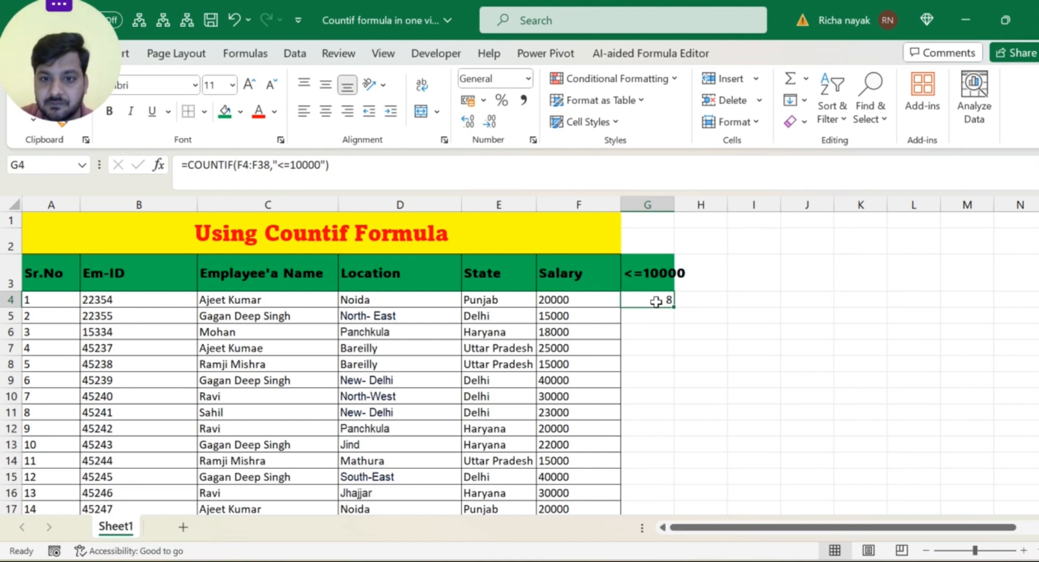
{"action": "double_click", "coordinate": [675, 204]}
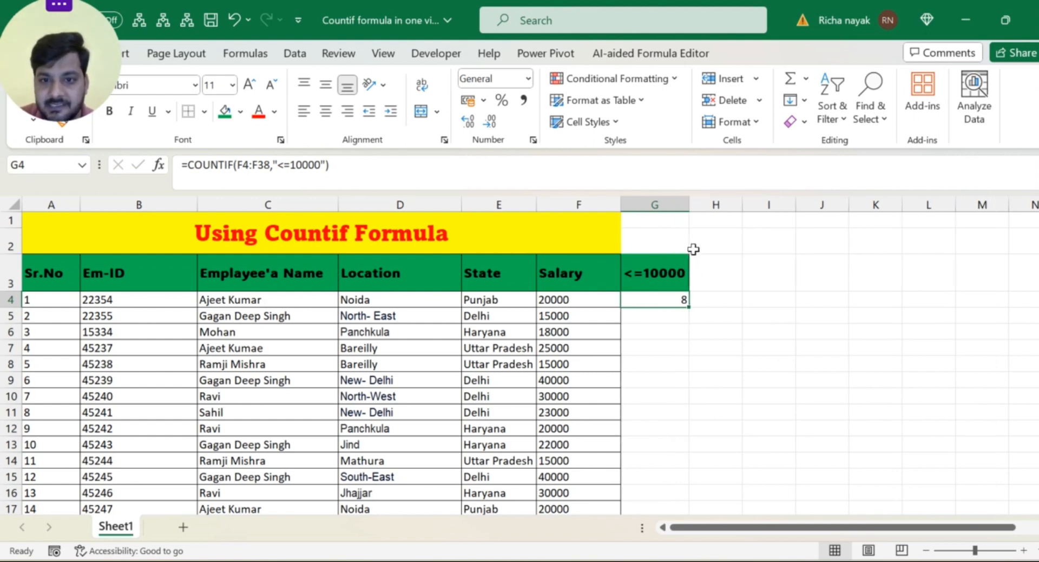
Extend the header in G3 to "<=10000 Salary" and fit column G's width to the text.
{"action": "left_click", "coordinate": [683, 268]}
{"action": "double_click", "coordinate": [684, 266]}
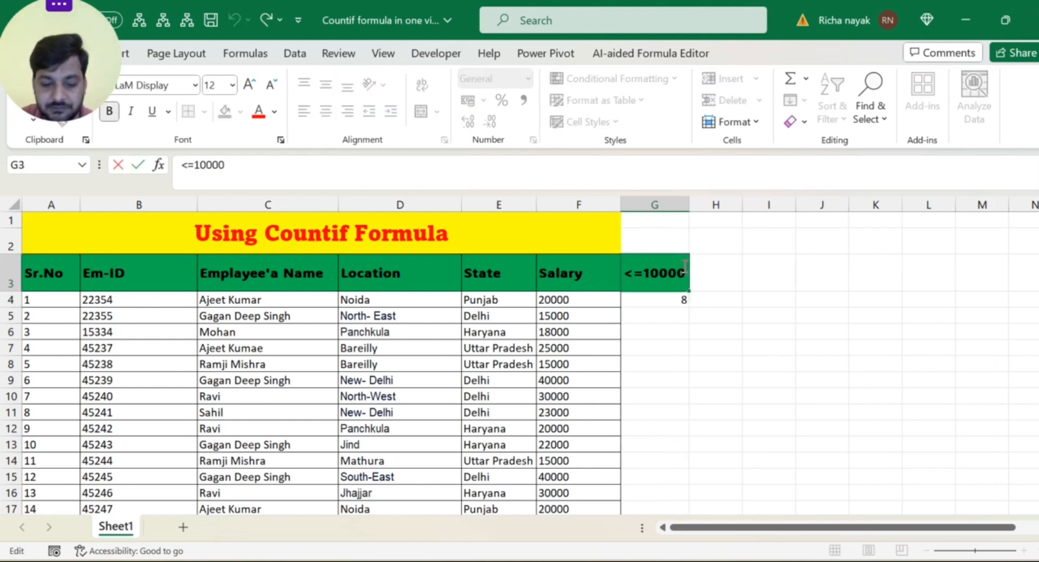
{"action": "type", "text": "Salary"}
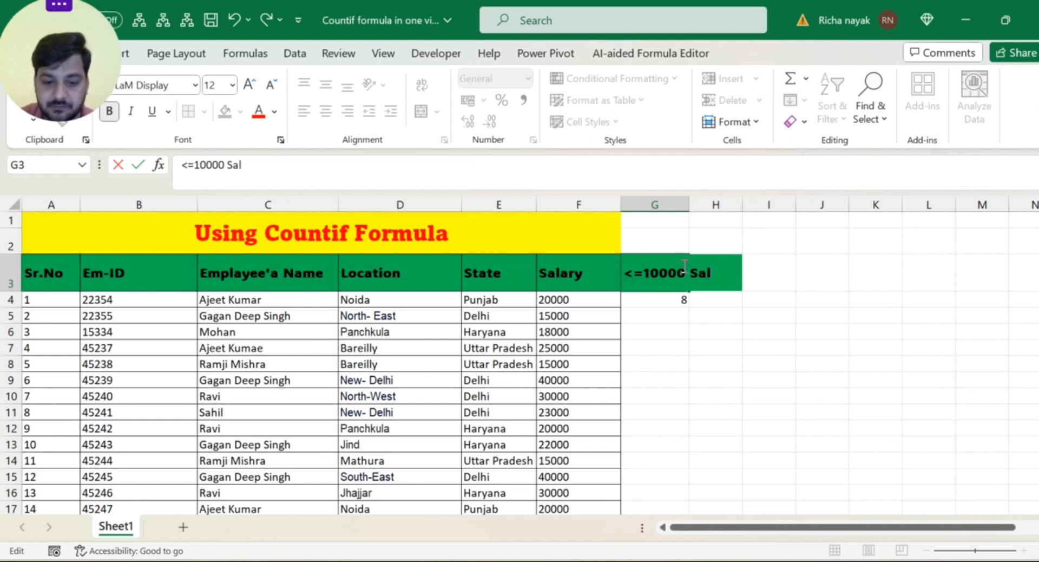
{"action": "key", "text": "Tab"}
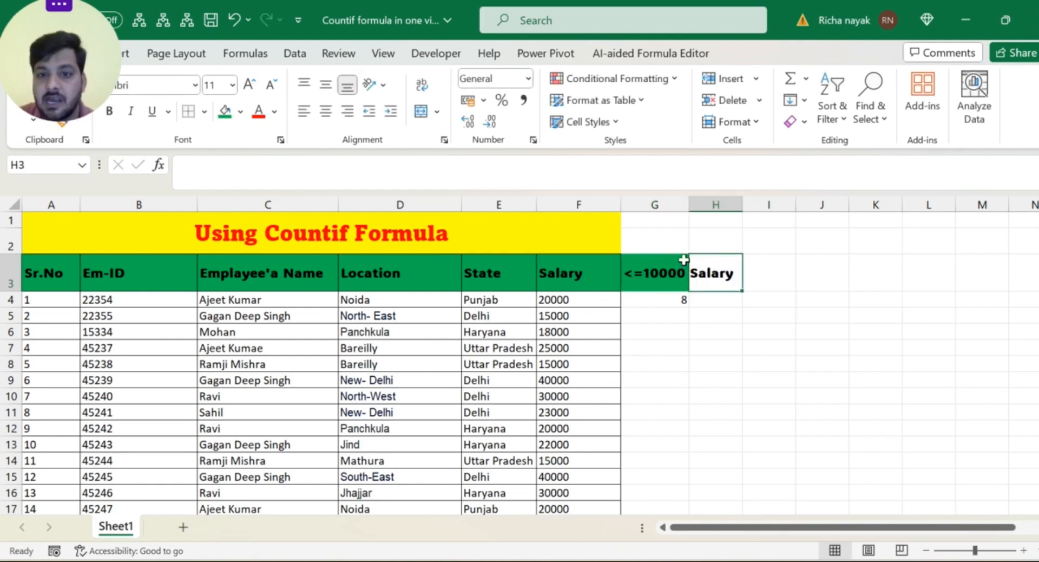
{"action": "double_click", "coordinate": [689, 204]}
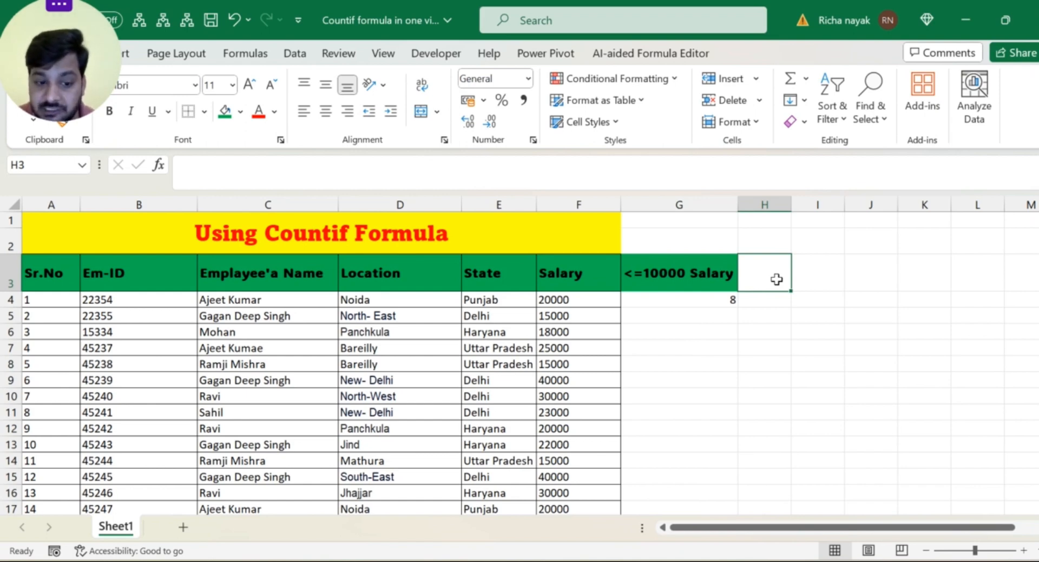
{"action": "type", "text": "10000"}
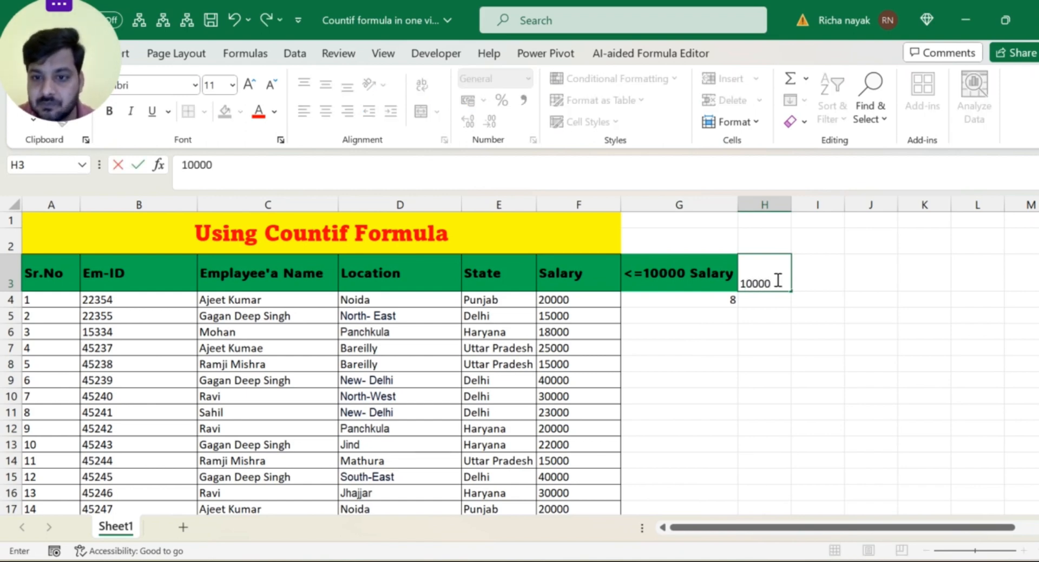
{"action": "key", "text": "Return"}
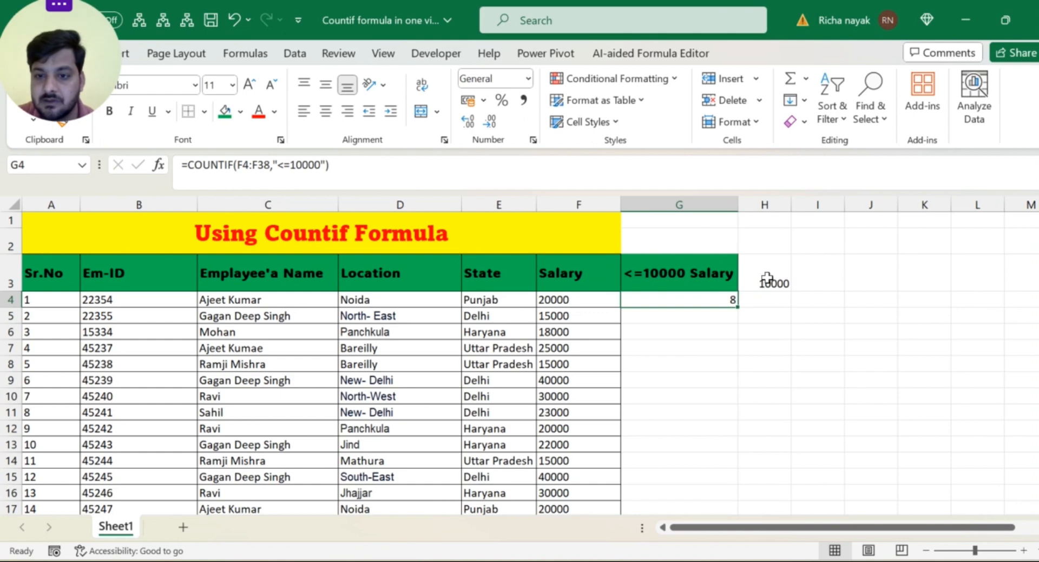
{"action": "left_click", "coordinate": [772, 282]}
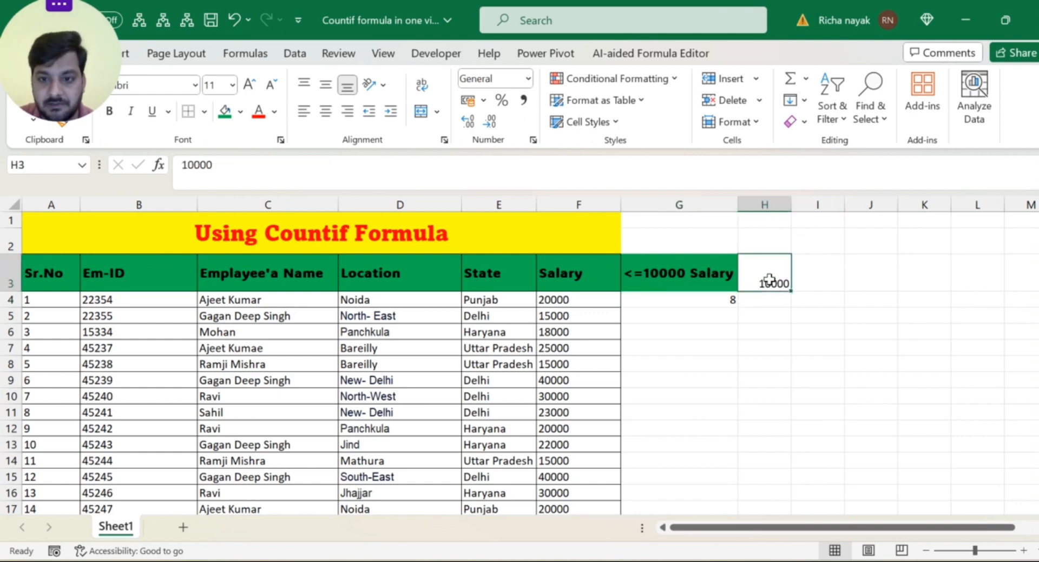
{"action": "type", "text": "="}
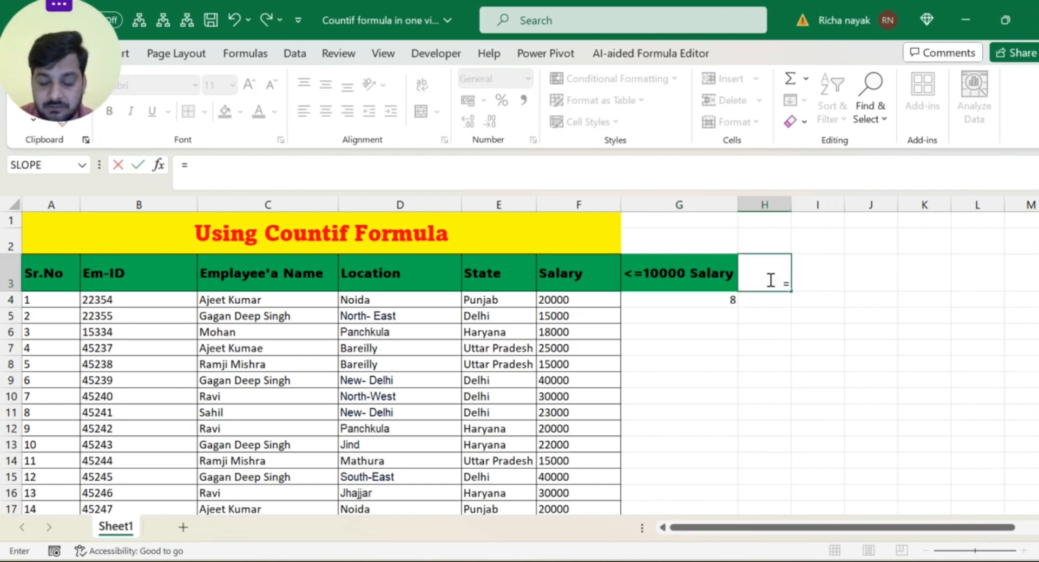
{"action": "key", "text": "BackSpace"}
{"action": "key", "text": "Return"}
{"action": "left_click", "coordinate": [770, 276]}
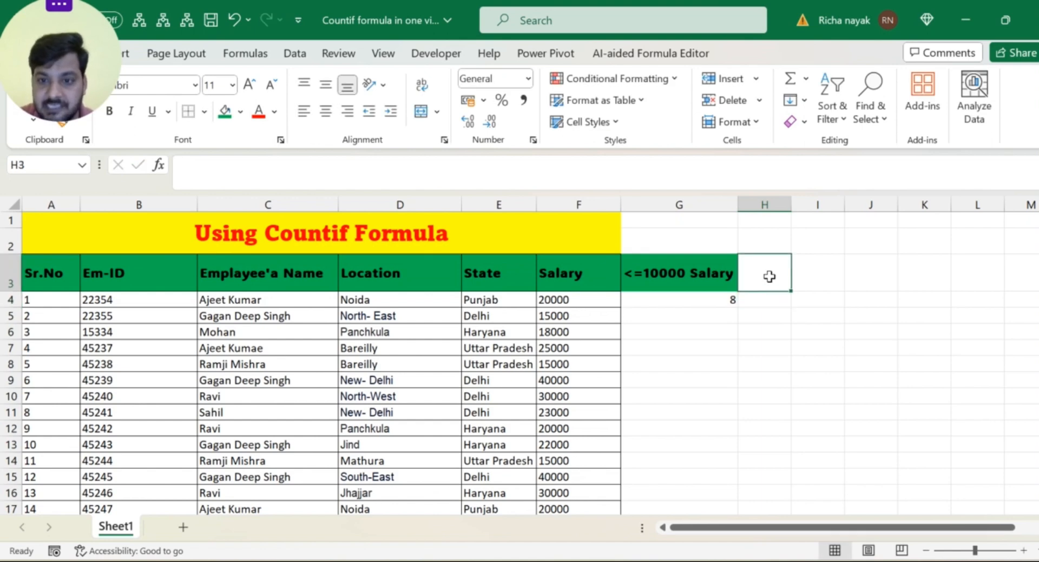
Enter the header ">10000" in H3 and fit column H's width to it.
{"action": "type", "text": ">"}
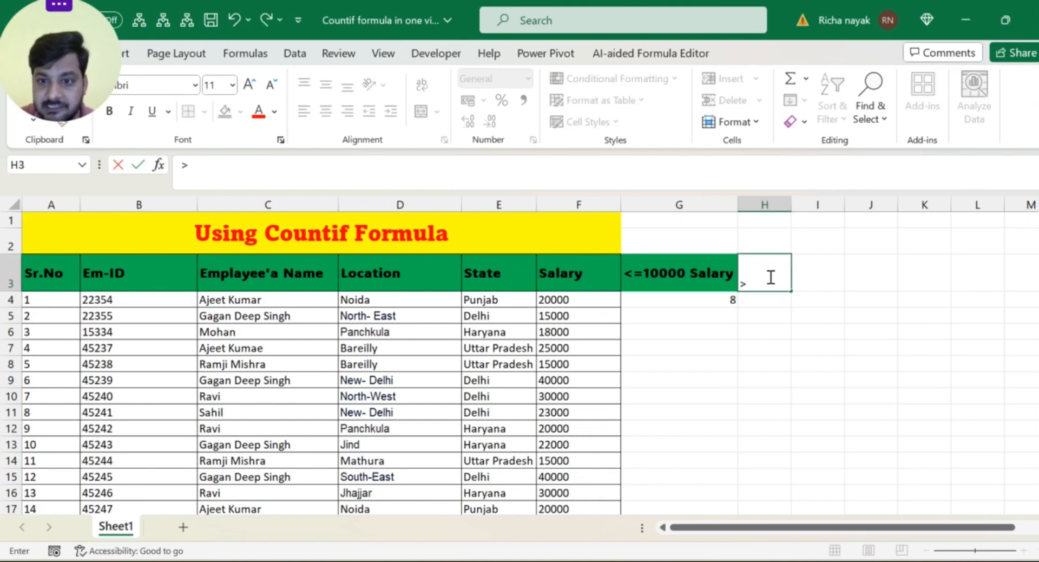
{"action": "type", "text": "10000"}
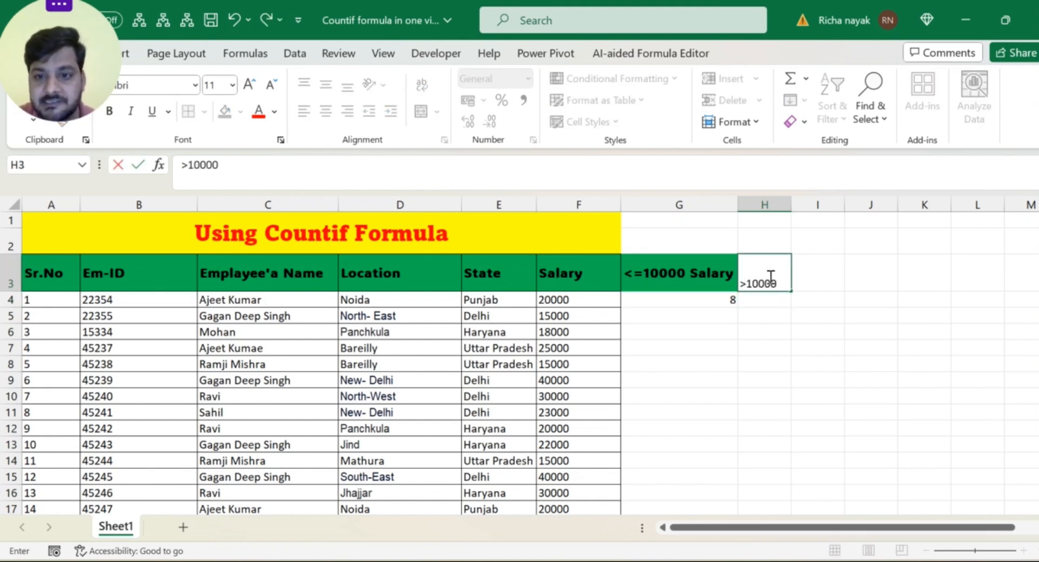
{"action": "key", "text": "ctrl+Return"}
{"action": "key", "text": "Return"}
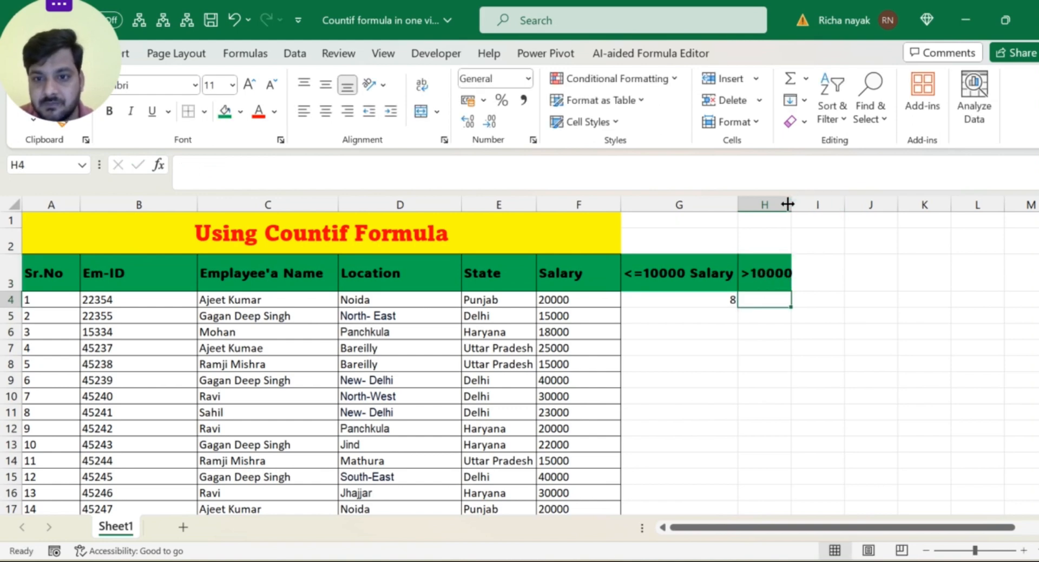
{"action": "double_click", "coordinate": [792, 204]}
Extend the header in H3 to ">10000 Salary" and fit column H's width to the text.
{"action": "left_click", "coordinate": [791, 273]}
{"action": "double_click", "coordinate": [794, 273]}
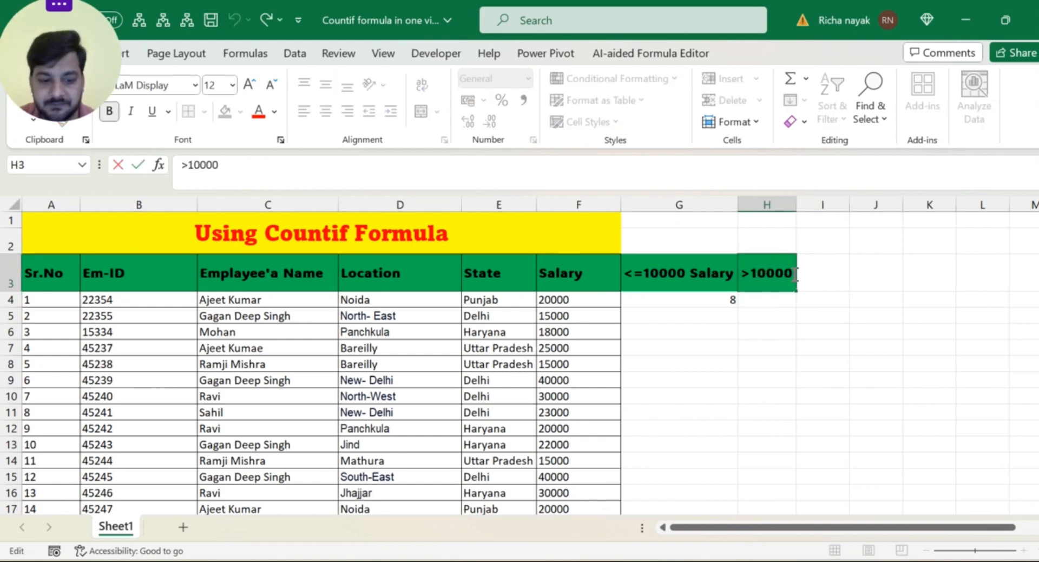
{"action": "type", "text": "Salary"}
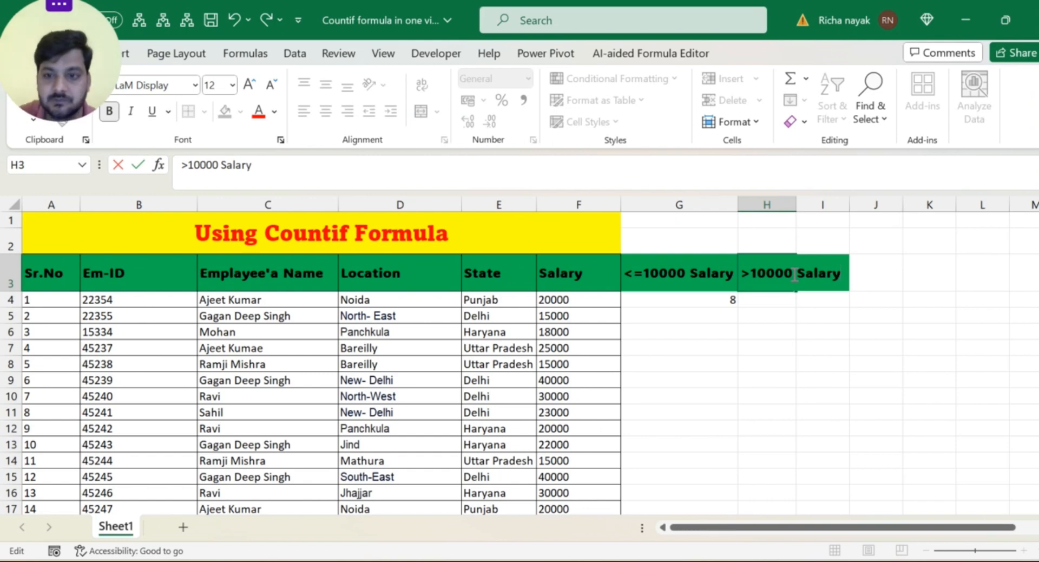
{"action": "key", "text": "Return"}
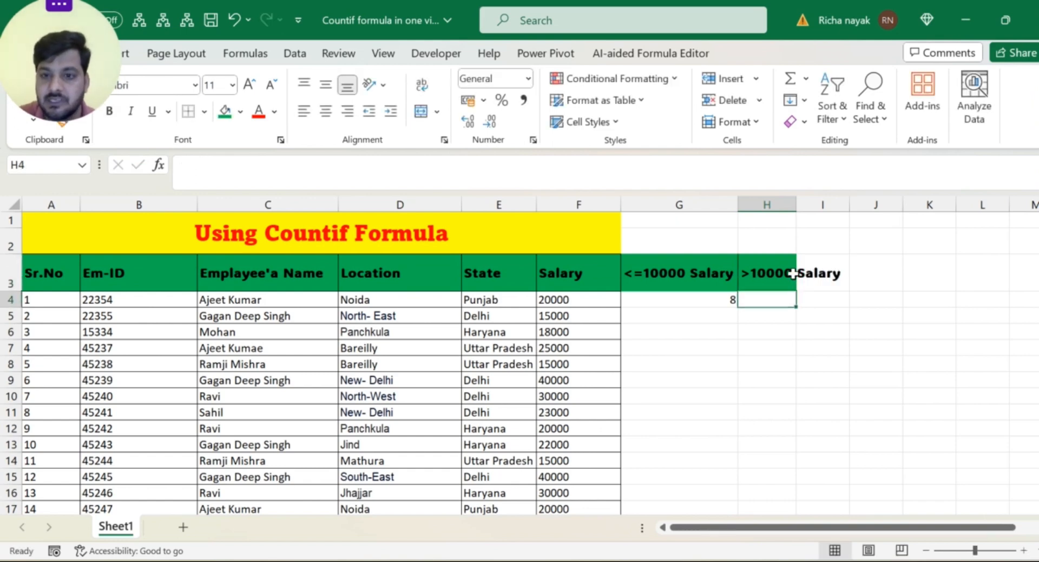
{"action": "double_click", "coordinate": [796, 204]}
Change the header in H3 to ">=10000 Salary" and widen column H to fit it.
{"action": "left_click", "coordinate": [800, 285]}
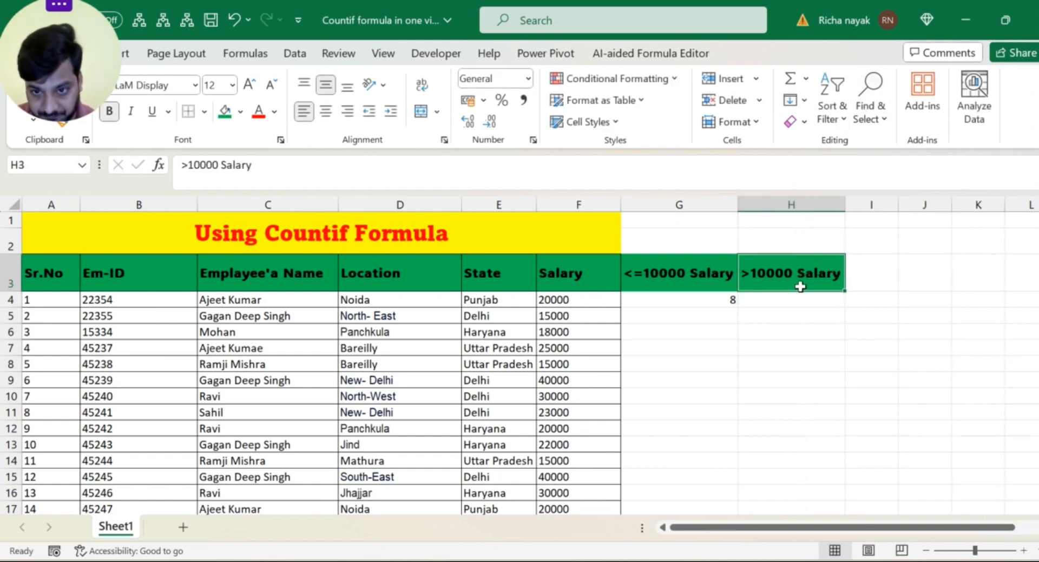
{"action": "double_click", "coordinate": [749, 273]}
{"action": "type", "text": "="}
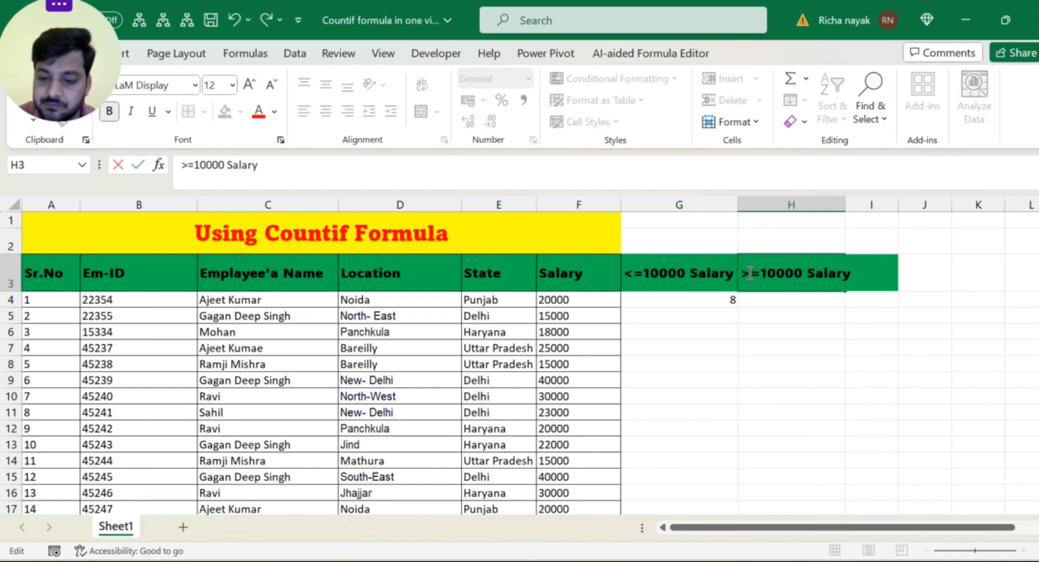
{"action": "key", "text": "Return"}
{"action": "left_click_drag", "start_coordinate": [845, 200], "coordinate": [855, 199]}
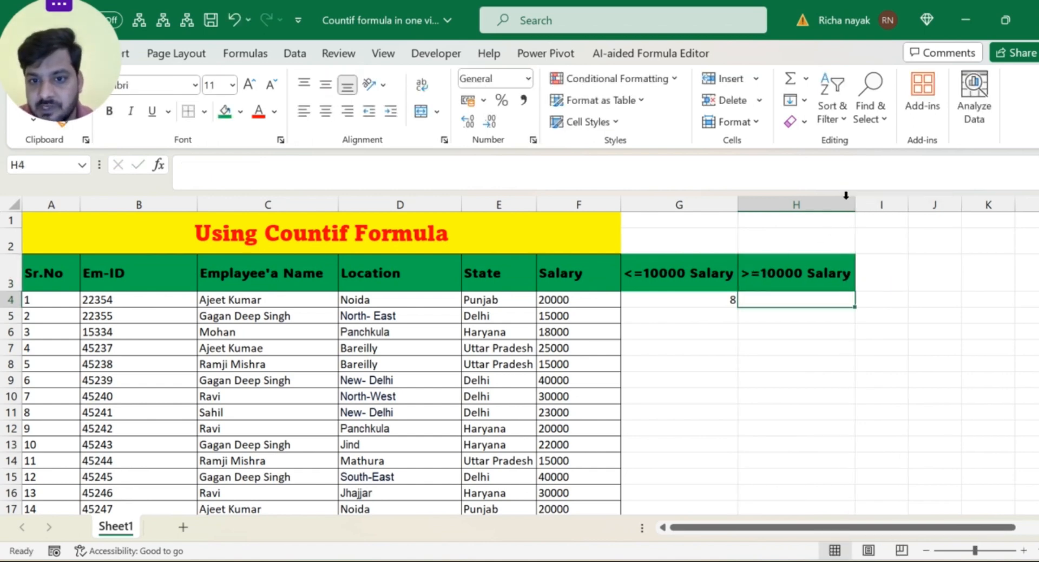
Start a COUNTIF formula in H4 with the salary range F4:F38 as its first argument.
{"action": "left_click", "coordinate": [710, 302]}
{"action": "key", "text": "Right"}
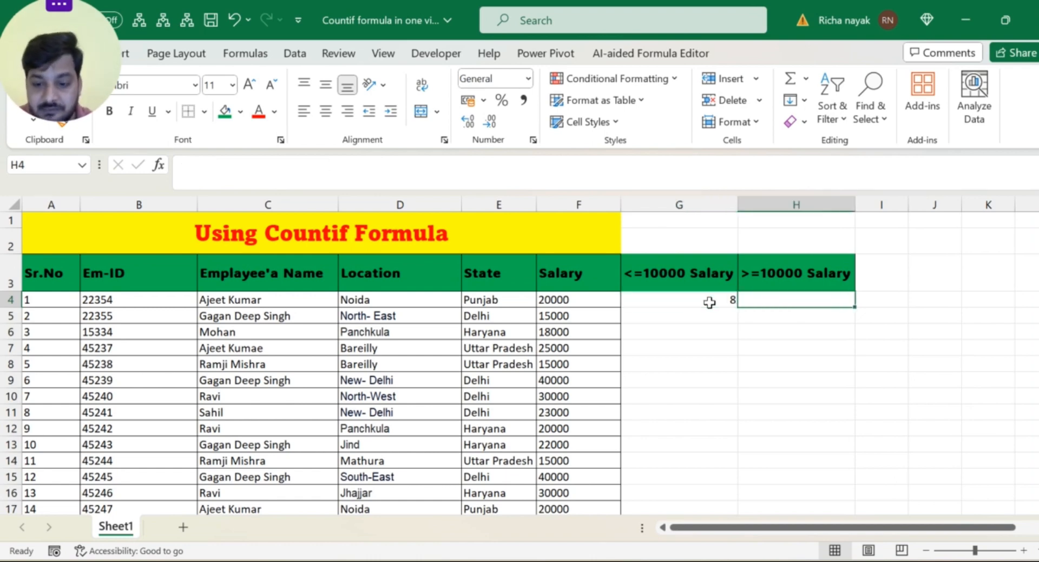
{"action": "type", "text": "=co"}
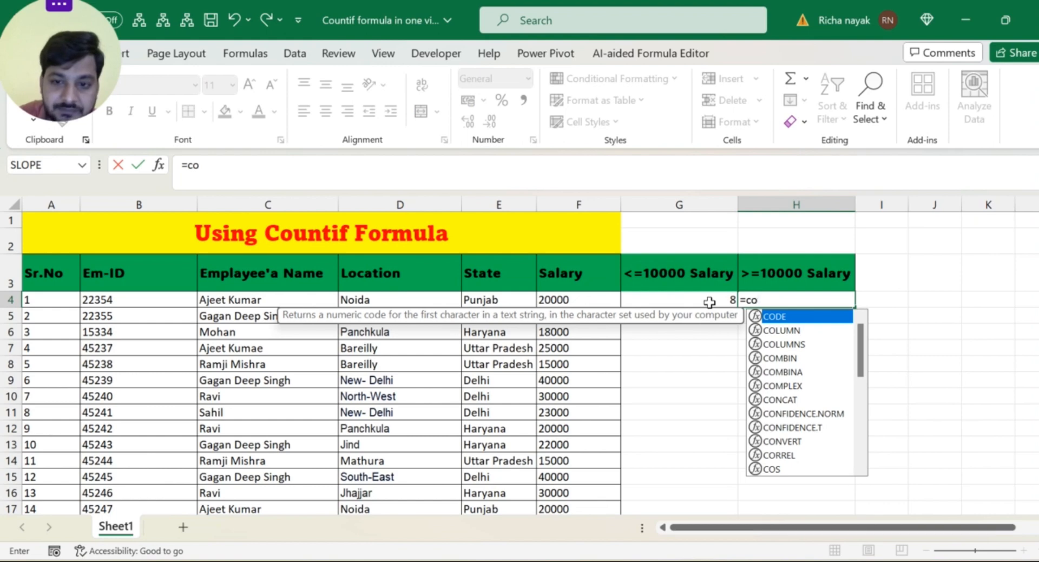
{"action": "type", "text": "un"}
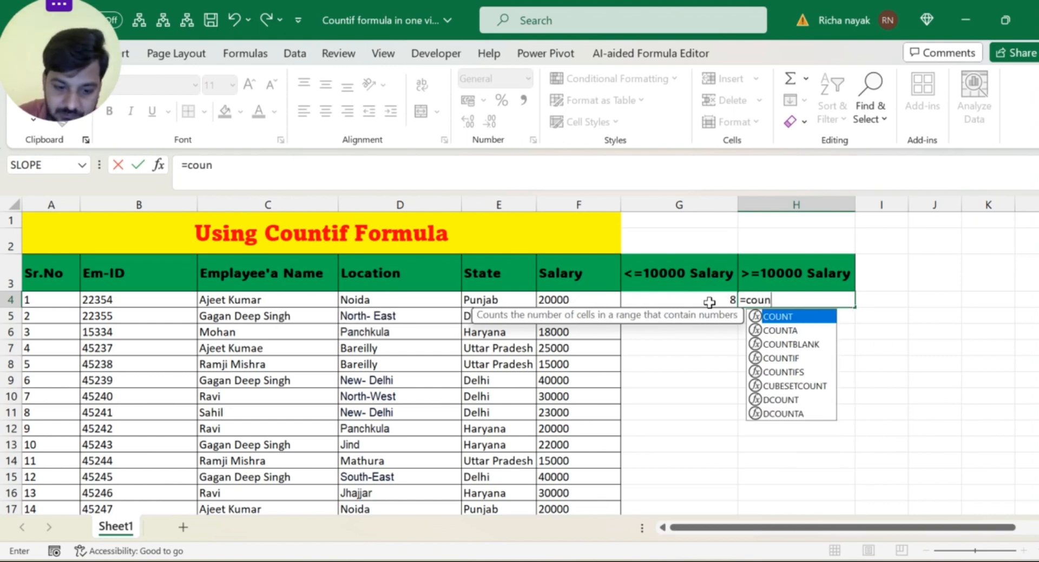
{"action": "type", "text": "ti"}
{"action": "key", "text": "Tab"}
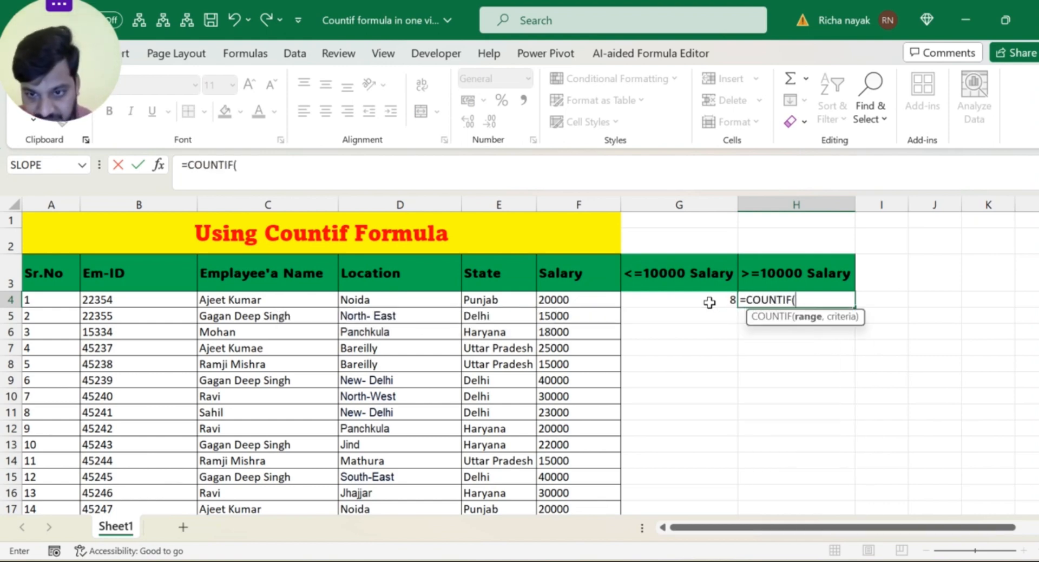
{"action": "left_click", "coordinate": [569, 300]}
{"action": "key", "text": "ctrl+shift+Down"}
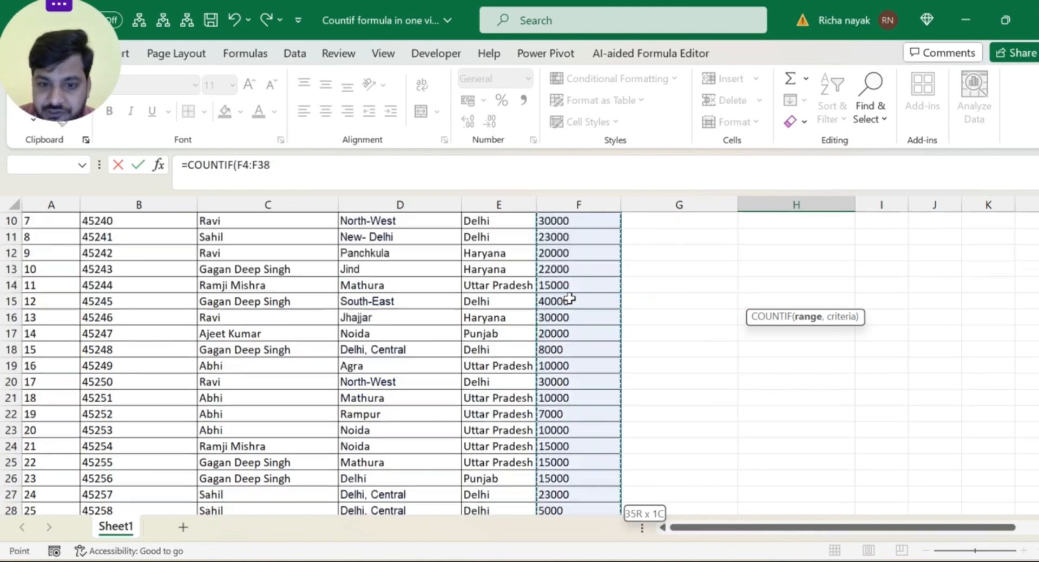
{"action": "type", "text": ","}
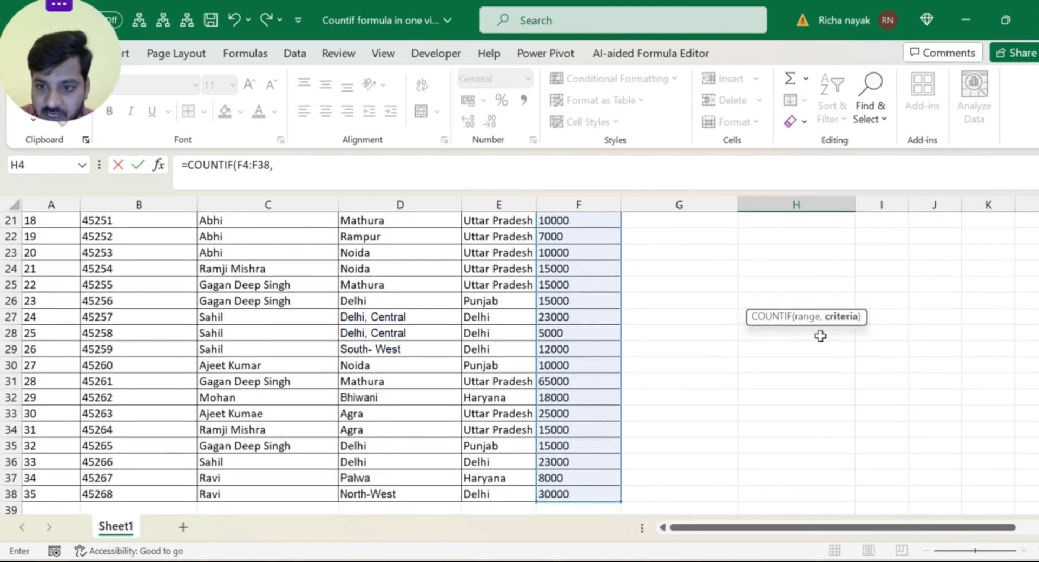
Complete the COUNTIF formula in H4 with the criterion ">10000".
{"action": "scroll", "coordinate": [821, 336], "scroll_direction": "up", "scroll_amount": 7}
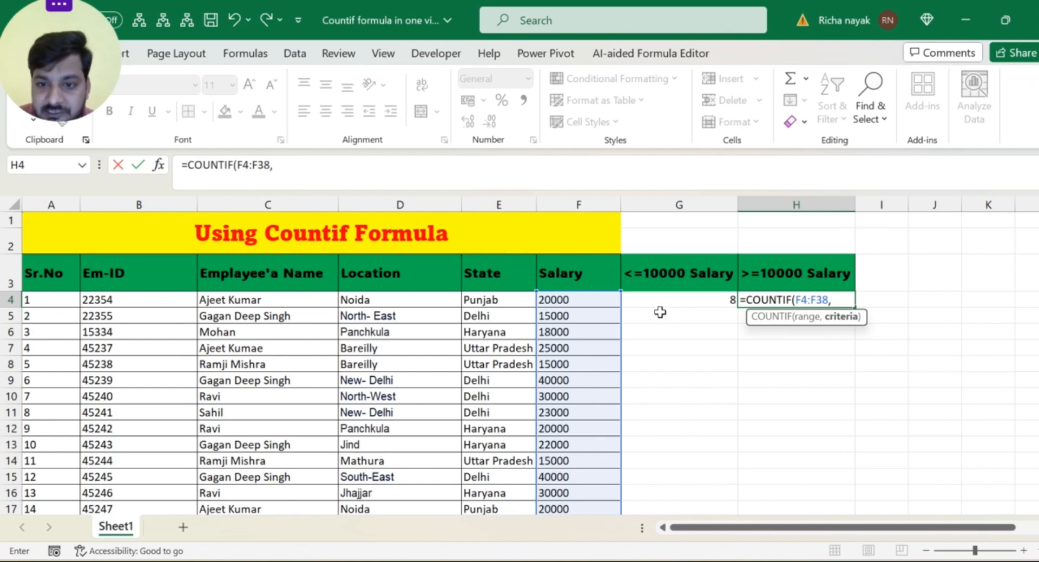
{"action": "type", "text": "\""}
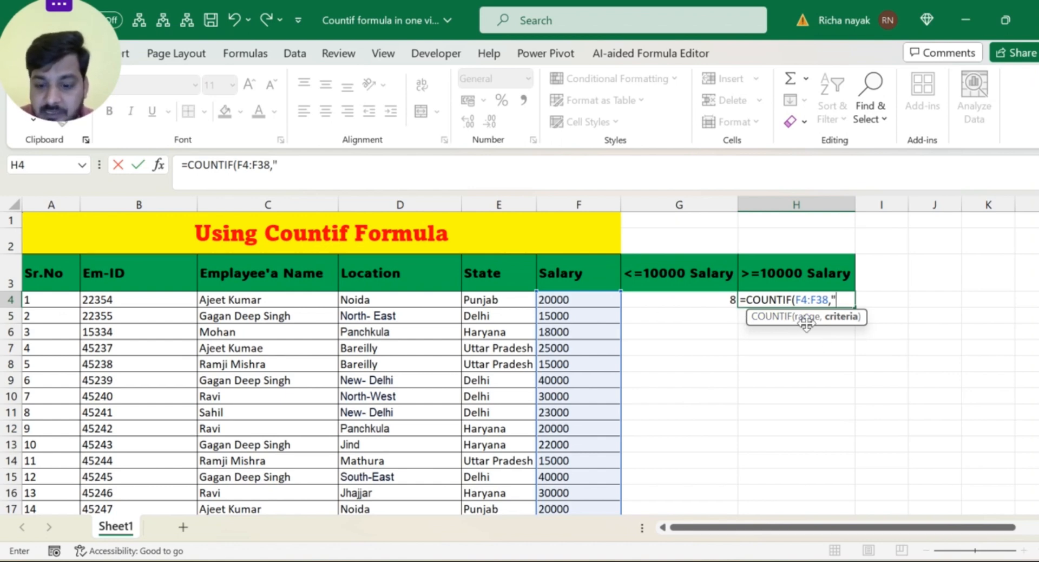
{"action": "type", "text": ">"}
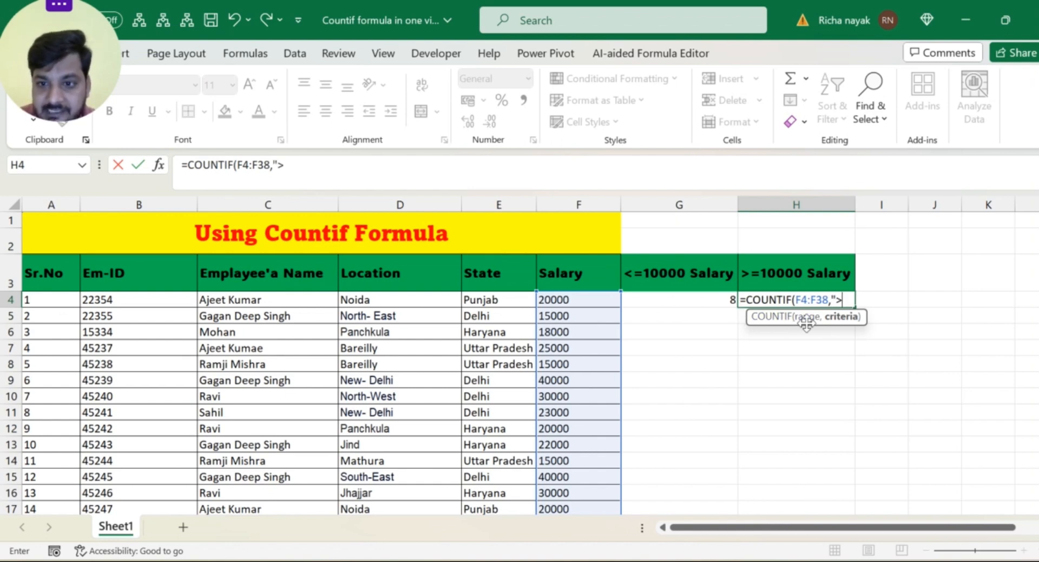
{"action": "type", "text": "10000"}
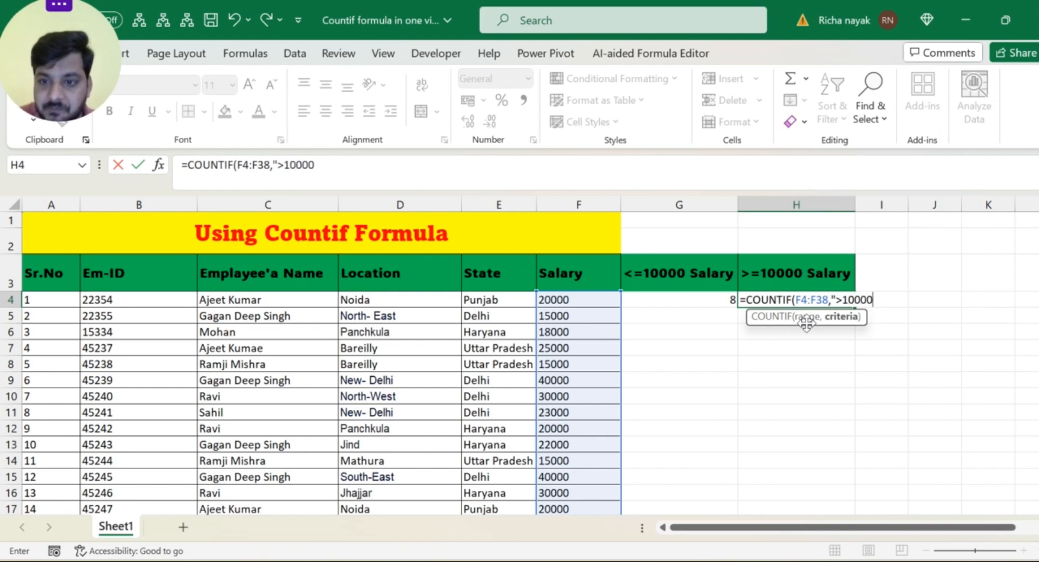
{"action": "type", "text": "\""}
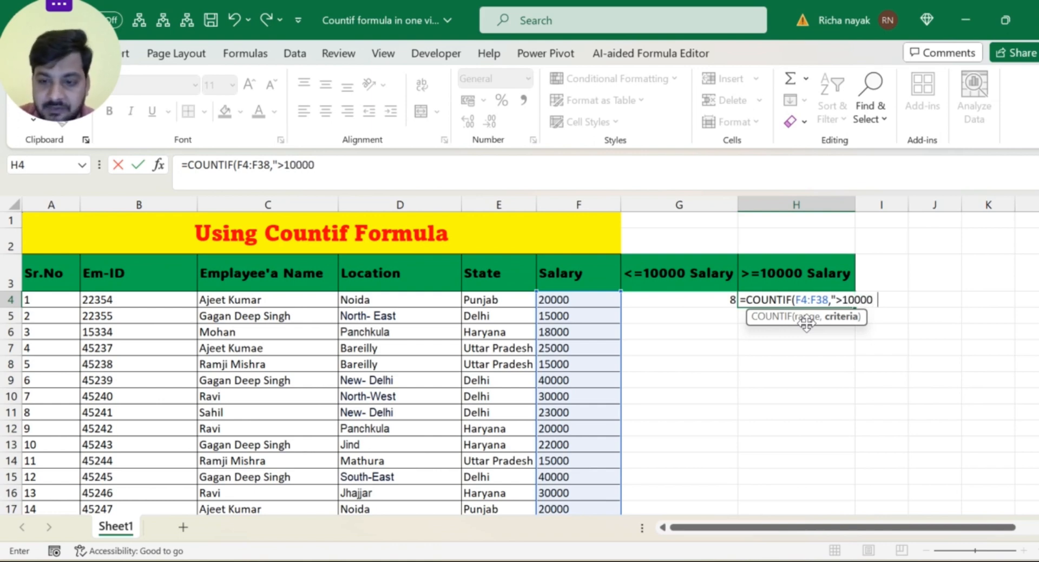
{"action": "type", "text": ")"}
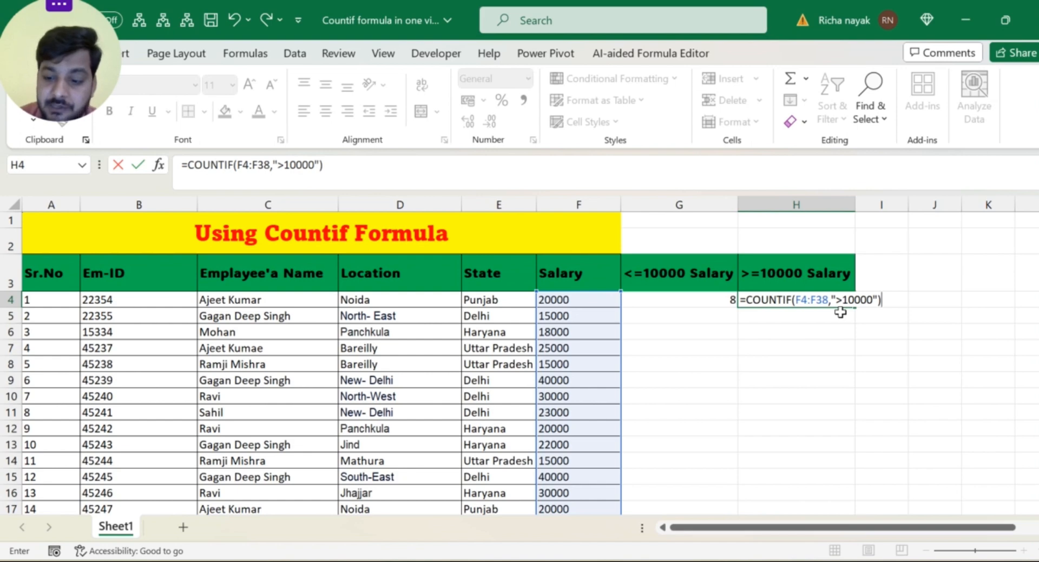
{"action": "key", "text": "Return"}
{"action": "key", "text": "Up"}
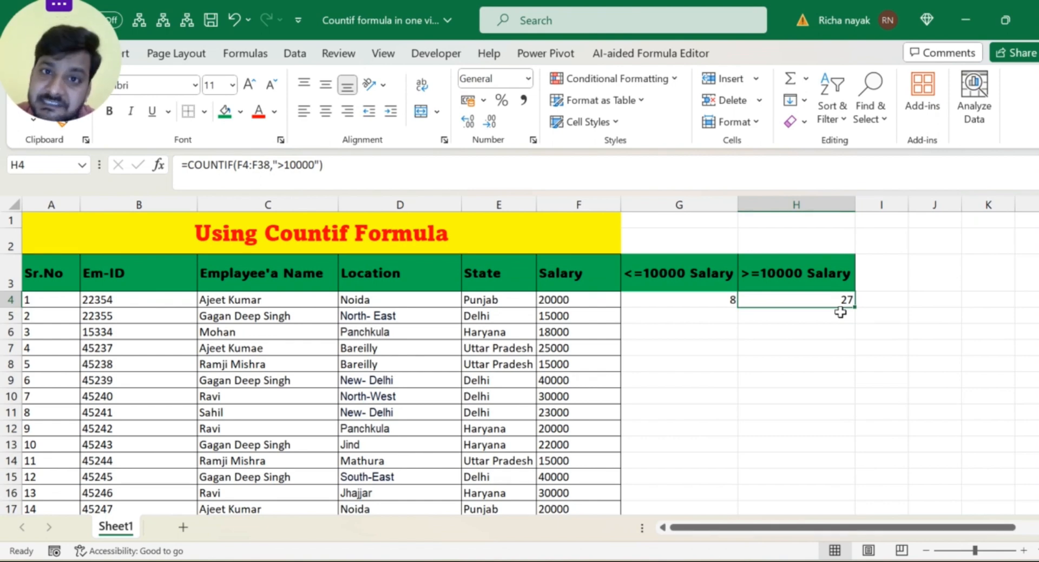
Turn on filters for the table's header row A3:F3.
{"action": "key", "text": "Left"}
{"action": "key", "text": "Left"}
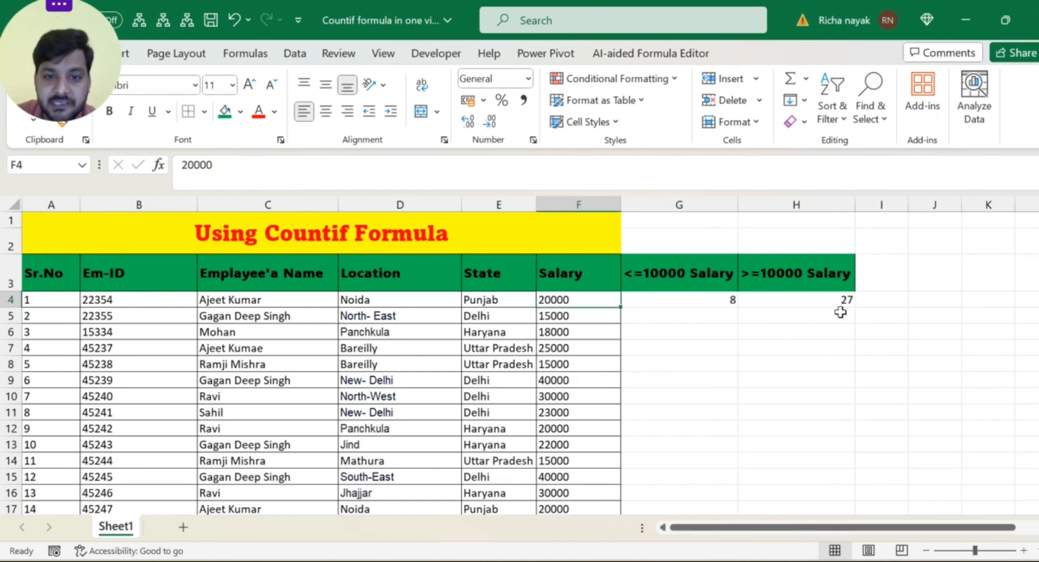
{"action": "key", "text": "Up"}
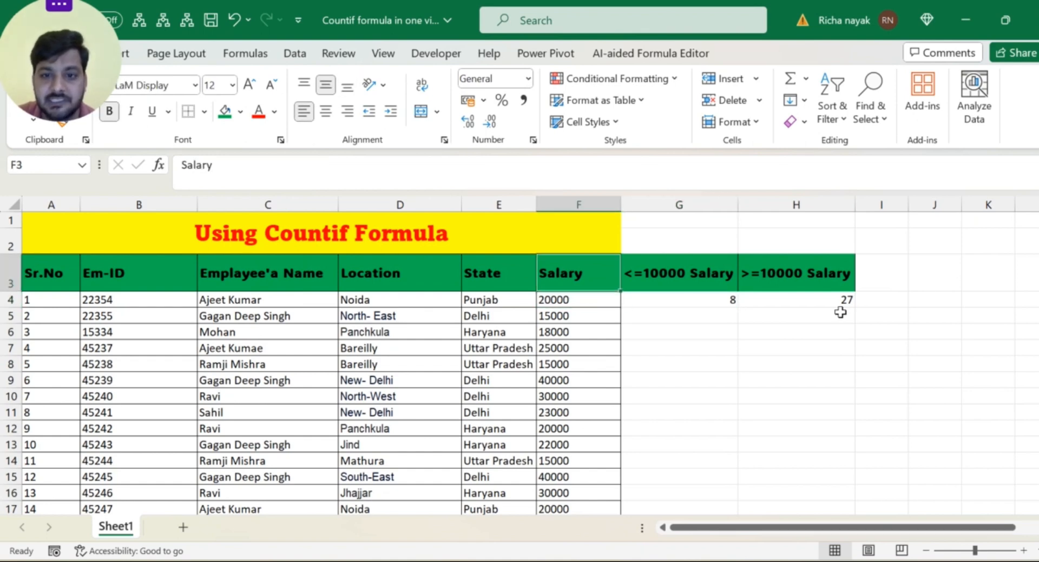
{"action": "key", "text": "ctrl+shift+Left"}
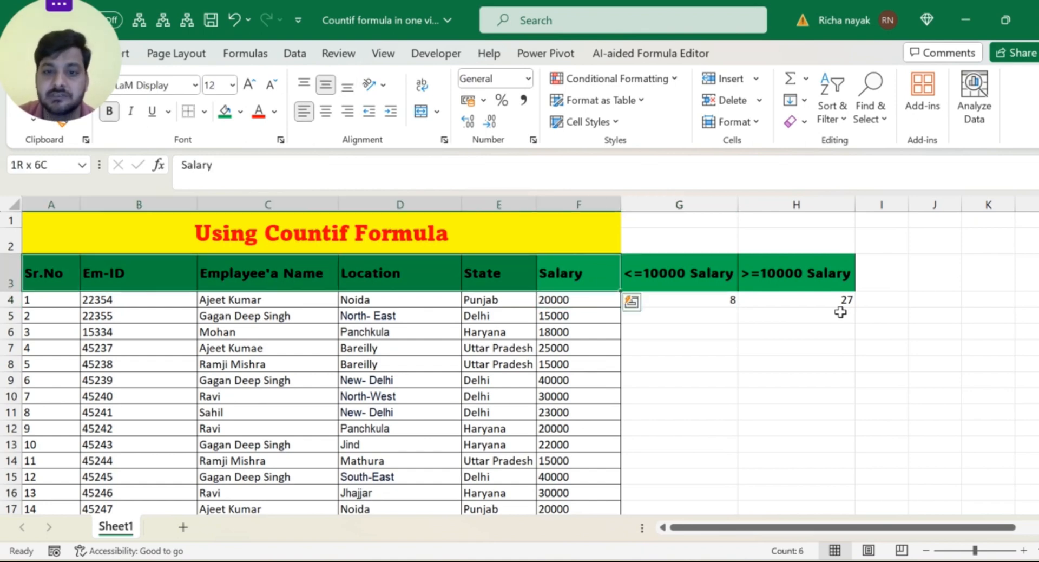
{"action": "key", "text": "ctrl+shift+l"}
{"action": "key", "text": "Right"}
{"action": "key", "text": "Left"}
Filter the Salary column to show only the values above 10000, from 12000 through 65000.
{"action": "key", "text": "alt+Down"}
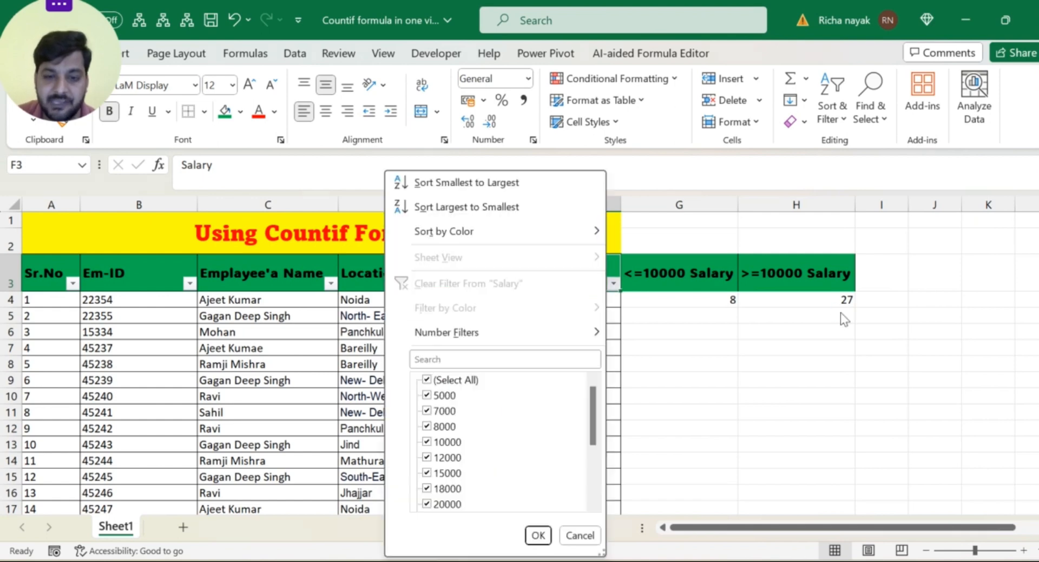
{"action": "key", "text": "Down"}
{"action": "key", "text": "Down"}
{"action": "key", "text": "Down"}
{"action": "key", "text": "Down"}
{"action": "key", "text": "Down"}
{"action": "key", "text": "Down"}
{"action": "key", "text": "Down"}
{"action": "key", "text": "Down"}
{"action": "key", "text": "Down"}
{"action": "key", "text": "space"}
{"action": "key", "text": "Down"}
{"action": "key", "text": "Down"}
{"action": "key", "text": "Down"}
{"action": "key", "text": "Down"}
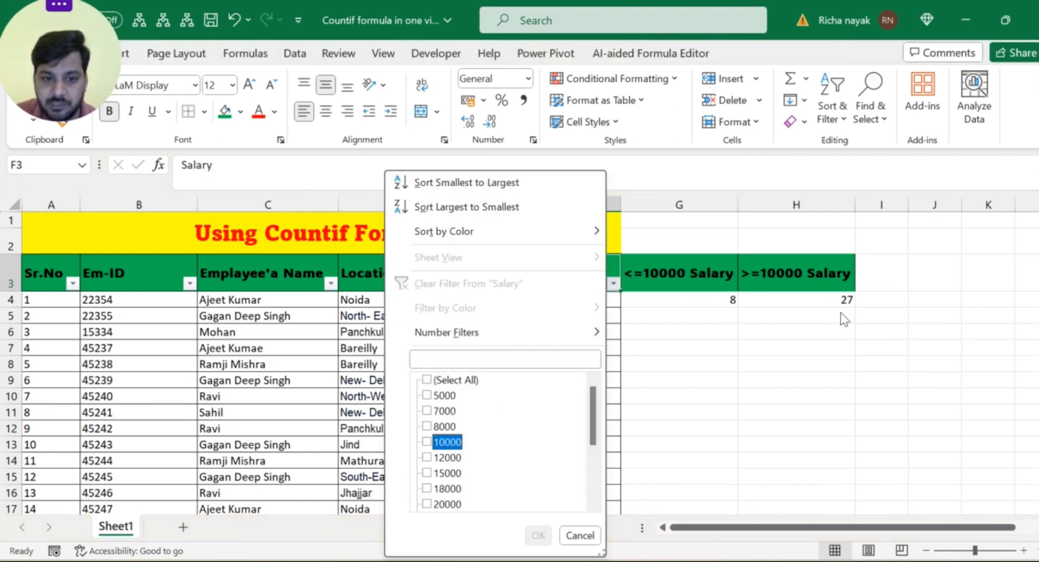
{"action": "key", "text": "Down"}
{"action": "key", "text": "space"}
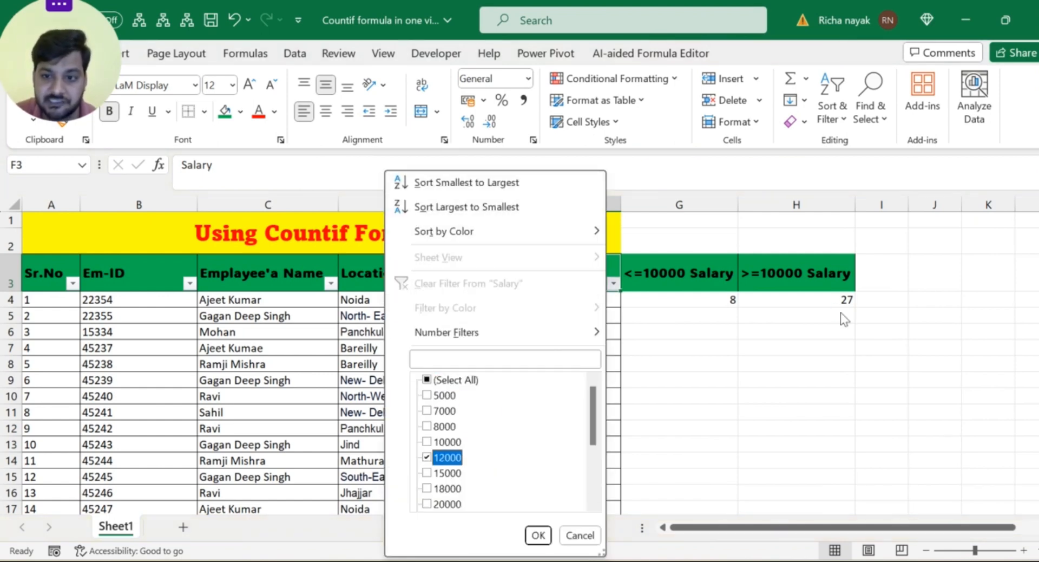
{"action": "key", "text": "Up"}
{"action": "key", "text": "Down"}
{"action": "key", "text": "Down"}
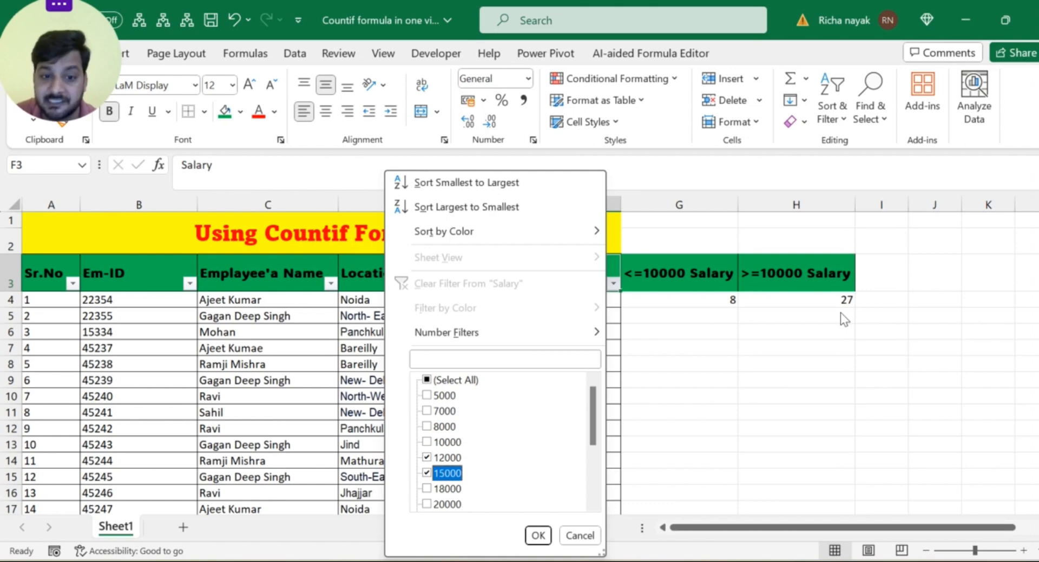
{"action": "key", "text": "space"}
{"action": "key", "text": "Down"}
{"action": "key", "text": "space"}
{"action": "key", "text": "Down"}
{"action": "key", "text": "space"}
{"action": "key", "text": "Down"}
{"action": "key", "text": "space"}
{"action": "key", "text": "Down"}
{"action": "key", "text": "space"}
{"action": "key", "text": "Down"}
{"action": "key", "text": "space"}
{"action": "key", "text": "Down"}
{"action": "key", "text": "space"}
{"action": "key", "text": "Down"}
{"action": "key", "text": "space"}
{"action": "key", "text": "Down"}
{"action": "key", "text": "space"}
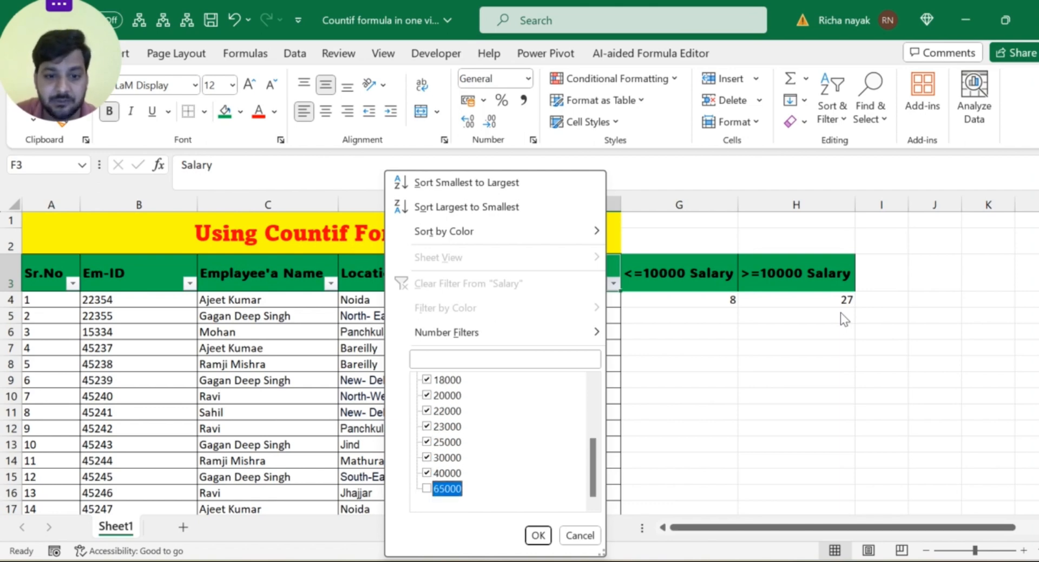
{"action": "key", "text": "Return"}
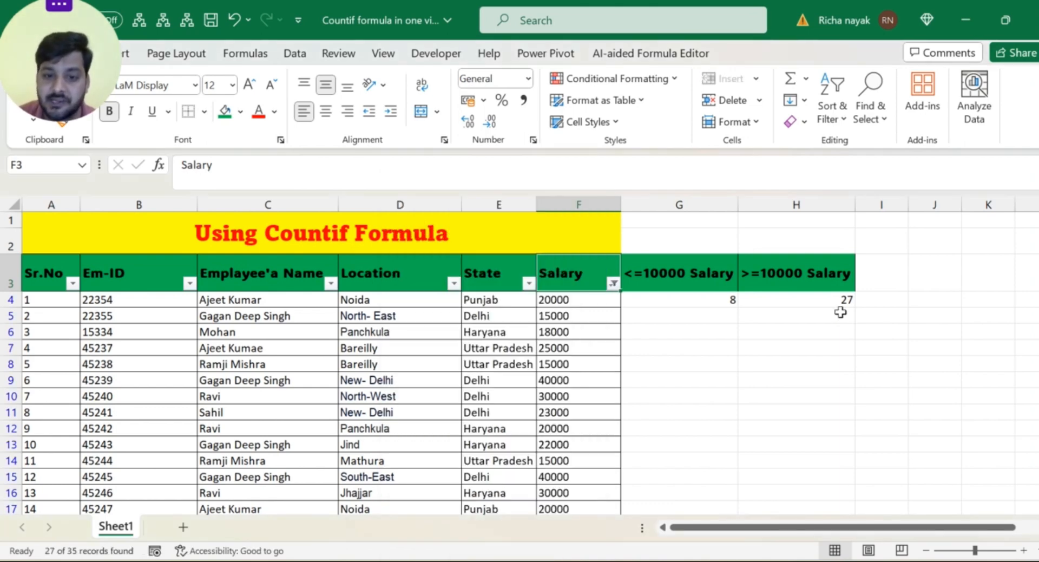
Select the filtered salaries from F4 down to F38 to check their count.
{"action": "left_click", "coordinate": [572, 299]}
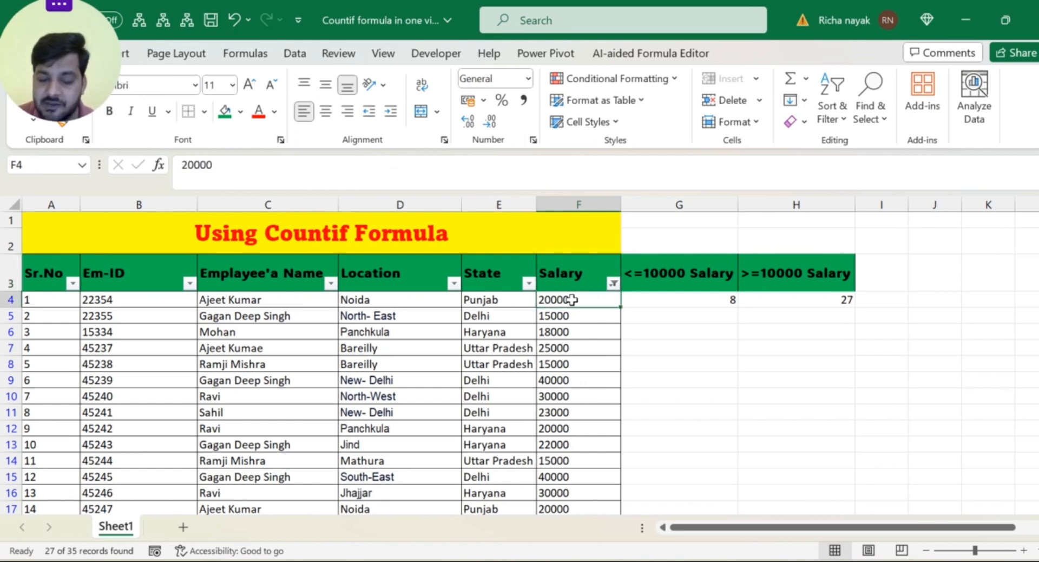
{"action": "key", "text": "ctrl+shift+Down"}
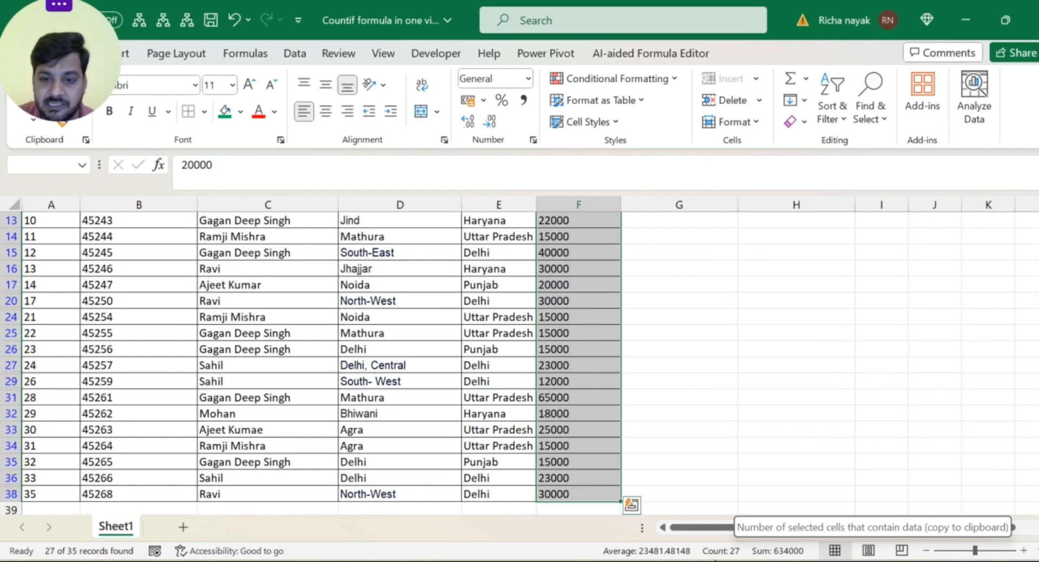
{"action": "left_click", "coordinate": [528, 320]}
{"action": "key", "text": "ctrl+Up"}
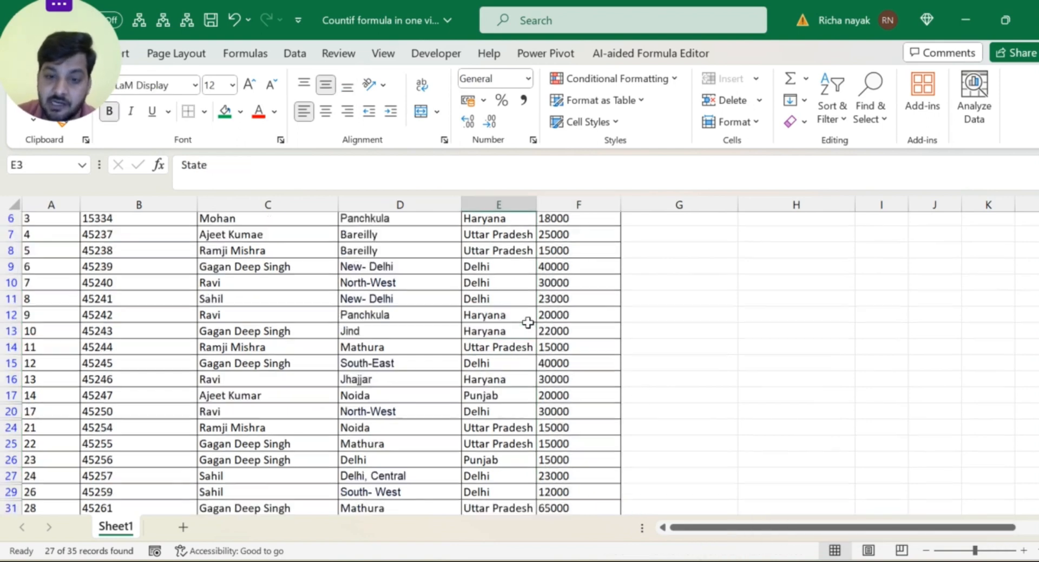
Replace the formula in H4 with a new COUNTIF that takes F4:F38 as its range.
{"action": "key", "text": "Right"}
{"action": "key", "text": "Right"}
{"action": "key", "text": "Right"}
{"action": "key", "text": "Down"}
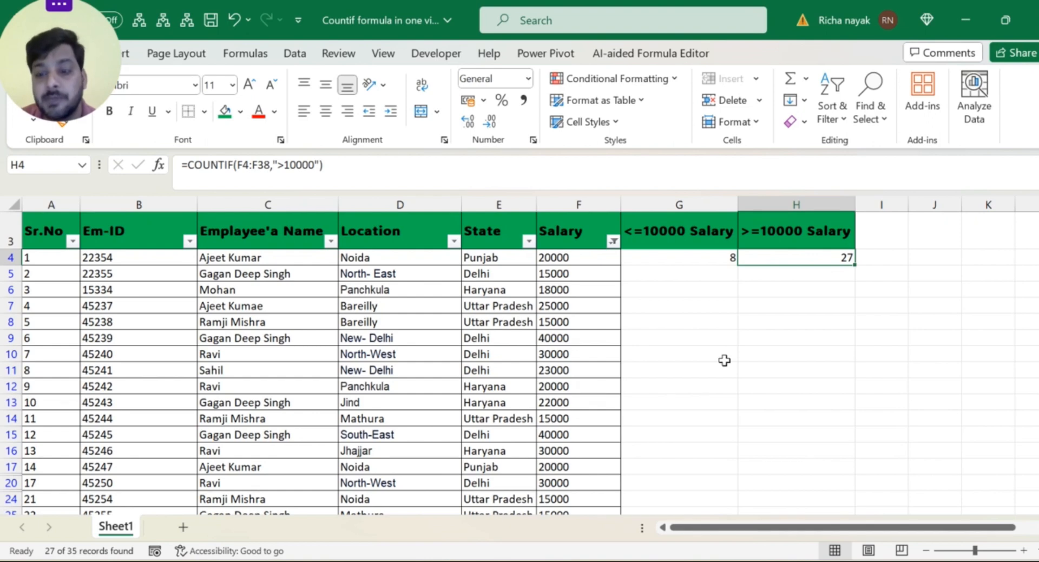
{"action": "key", "text": "F2"}
{"action": "key", "text": "Escape"}
{"action": "type", "text": "=cou"}
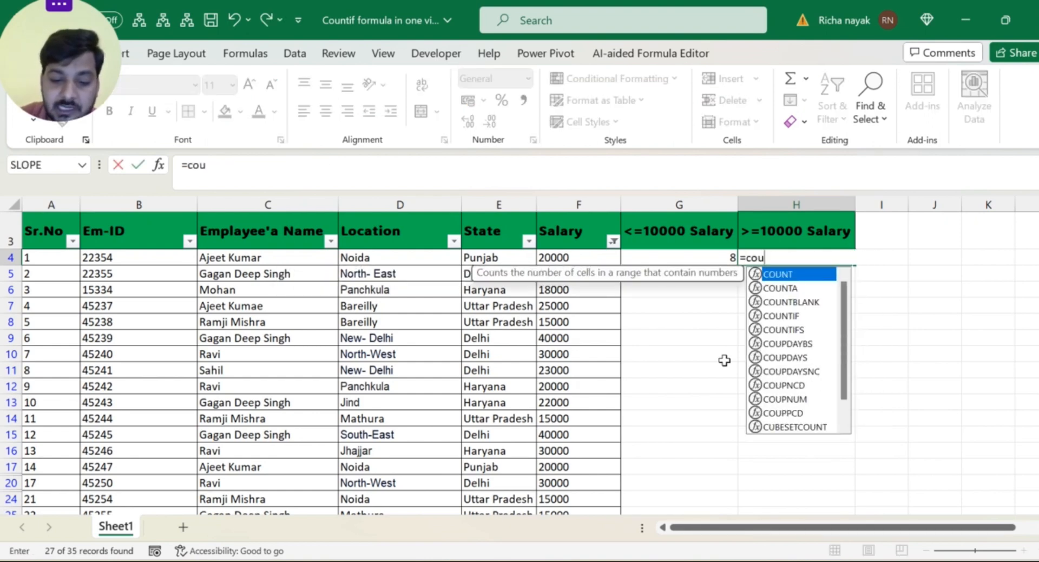
{"action": "type", "text": "nti"}
{"action": "key", "text": "Tab"}
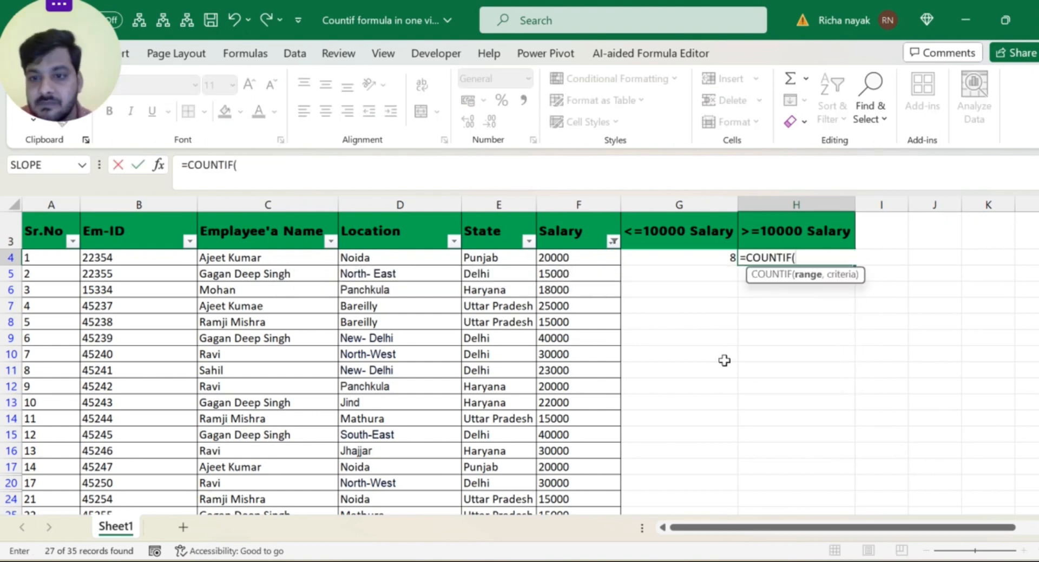
{"action": "left_click", "coordinate": [585, 256]}
{"action": "key", "text": "ctrl+shift+Down"}
{"action": "type", "text": ","}
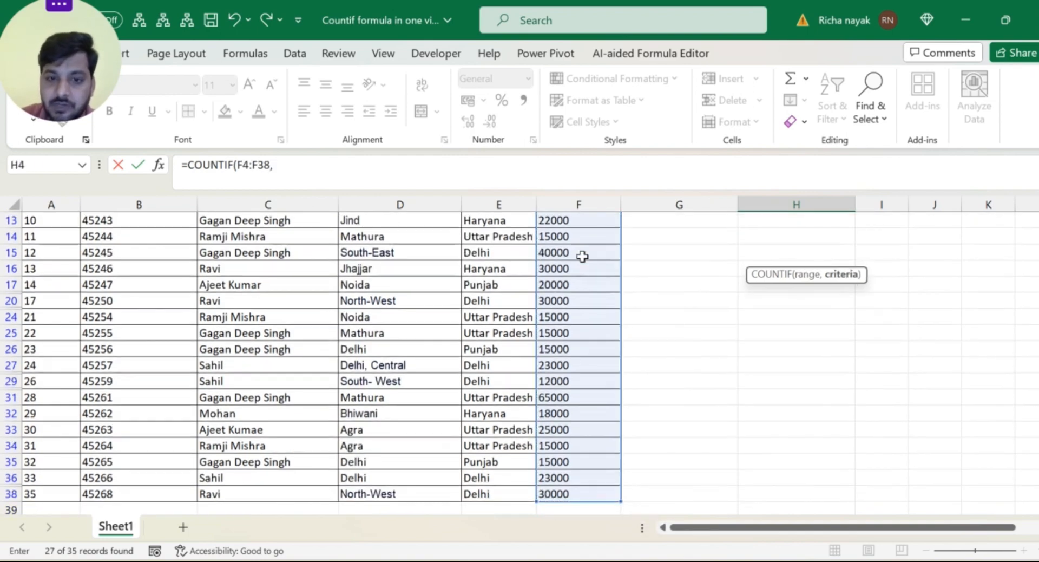
Finish the COUNTIF formula in H4 with the criterion ">=10000".
{"action": "scroll", "coordinate": [758, 313], "scroll_direction": "up", "scroll_amount": 4}
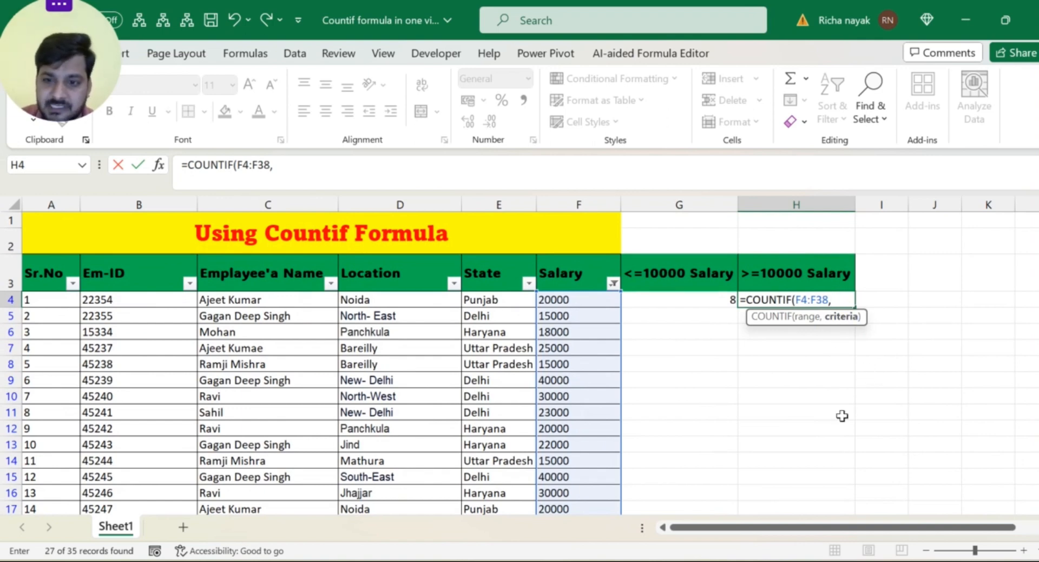
{"action": "type", "text": "\""}
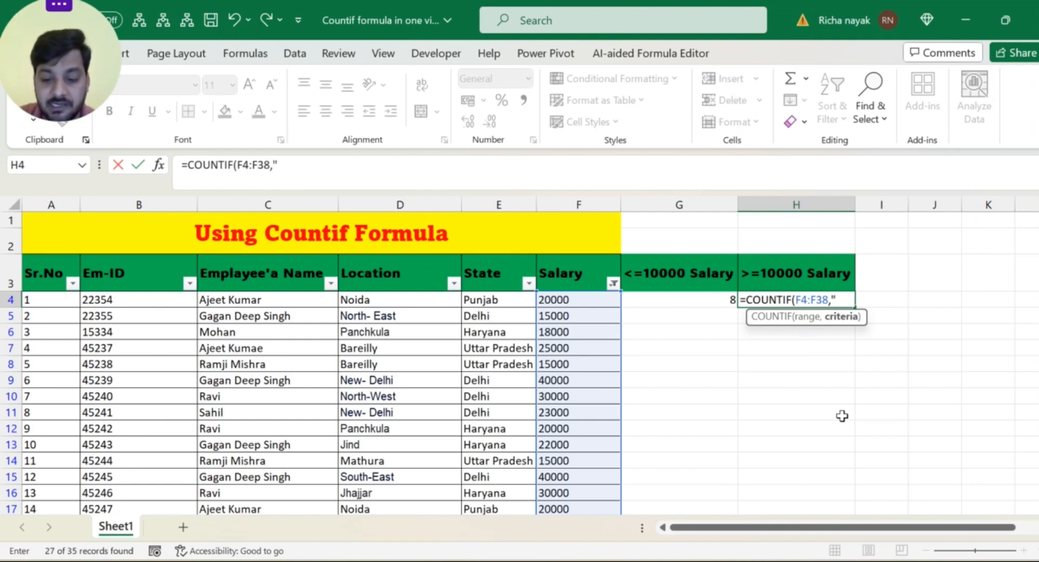
{"action": "type", "text": ">"}
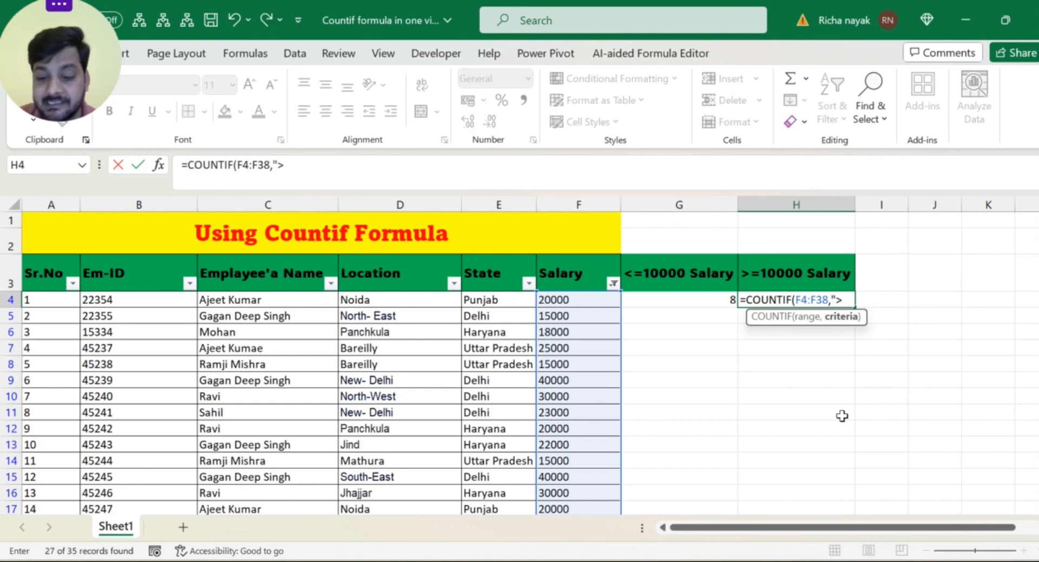
{"action": "type", "text": "="}
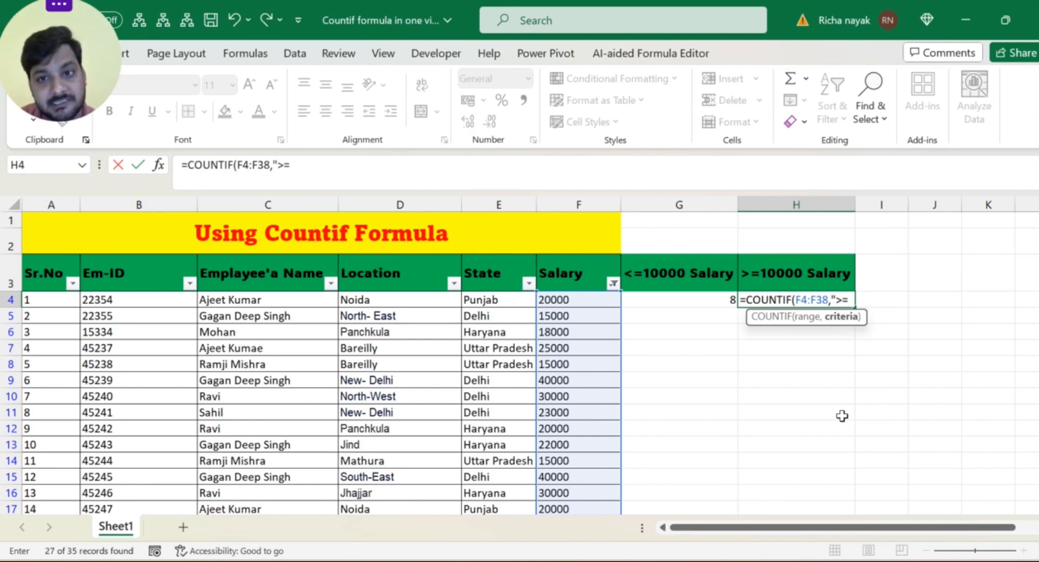
{"action": "type", "text": "10"}
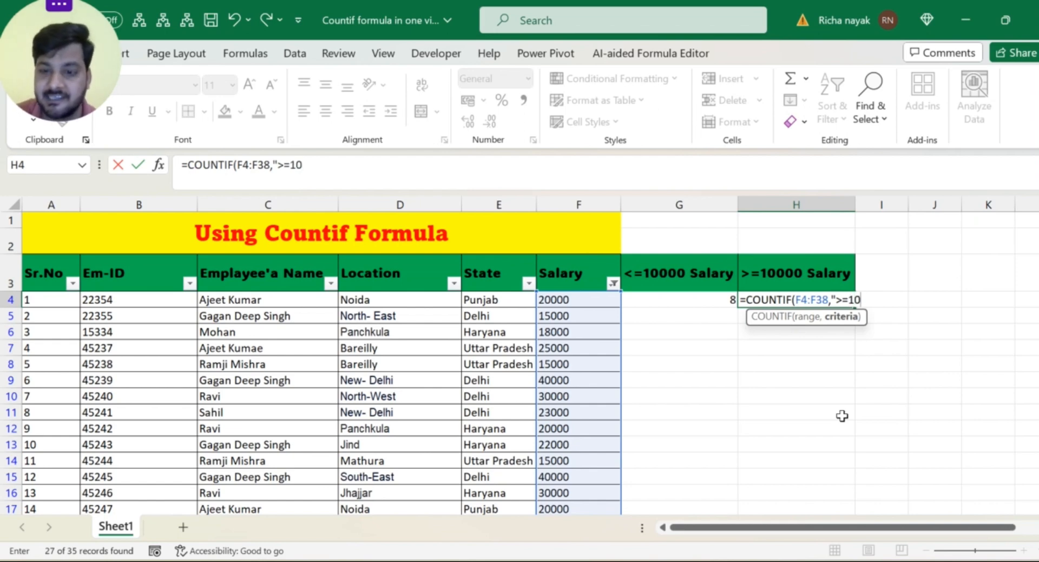
{"action": "type", "text": "000\""}
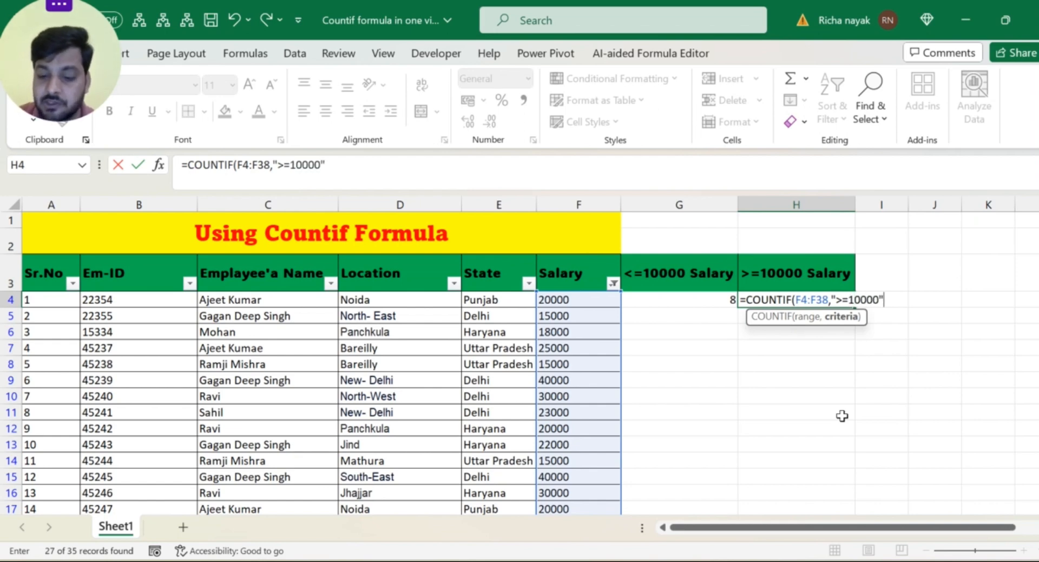
{"action": "type", "text": ")"}
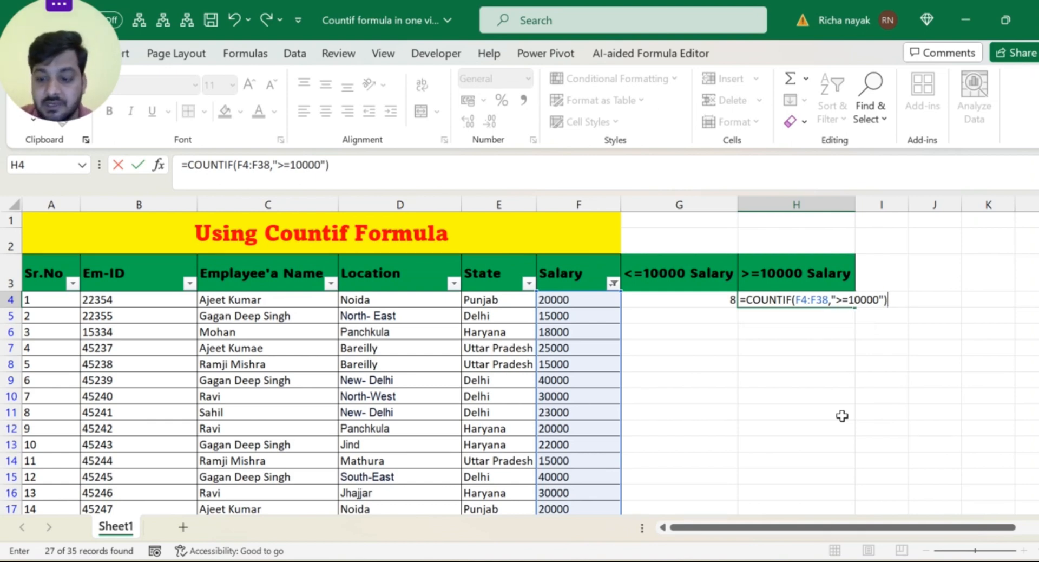
{"action": "key", "text": "Return"}
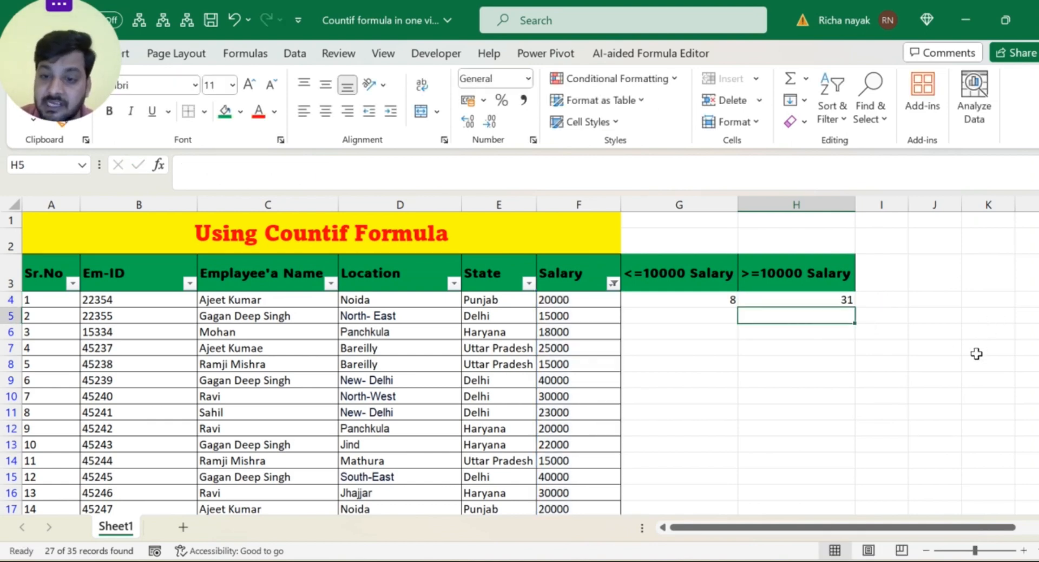
Make the COUNTIF results in G4:H4 bold and give both cells a yellow fill.
{"action": "left_click", "coordinate": [807, 300]}
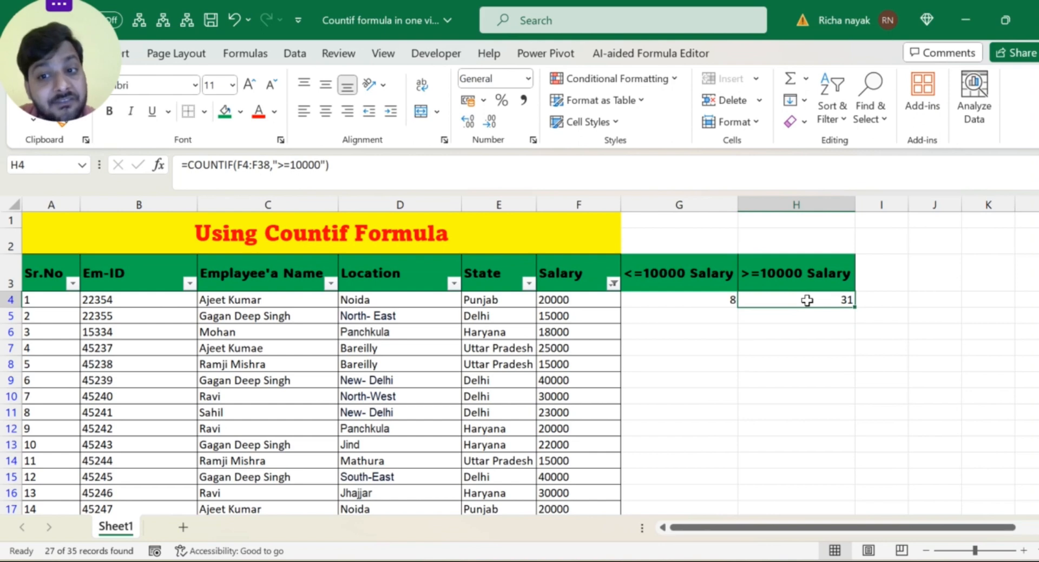
{"action": "key", "text": "shift+Left"}
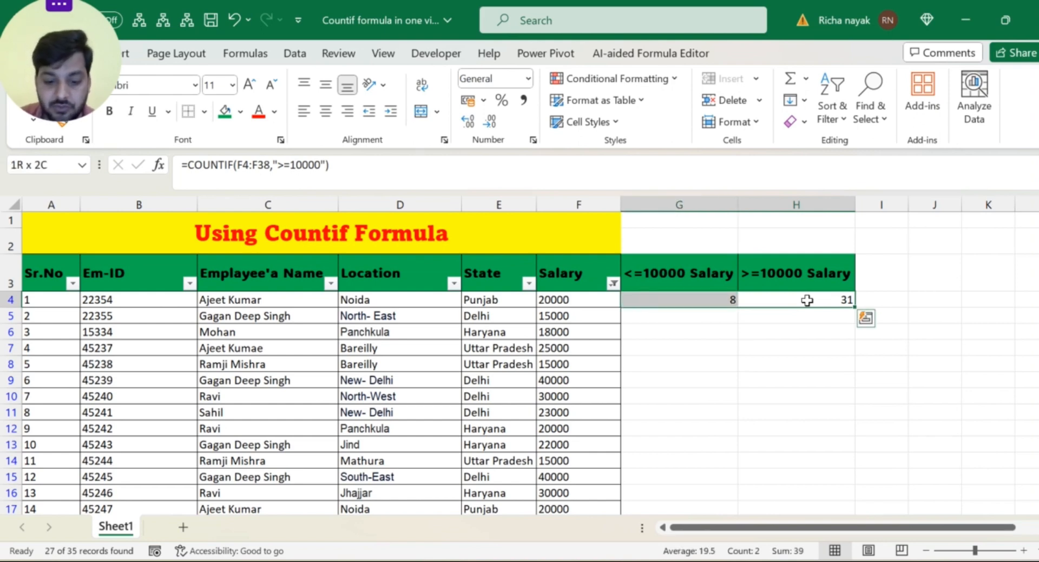
{"action": "key", "text": "ctrl+b"}
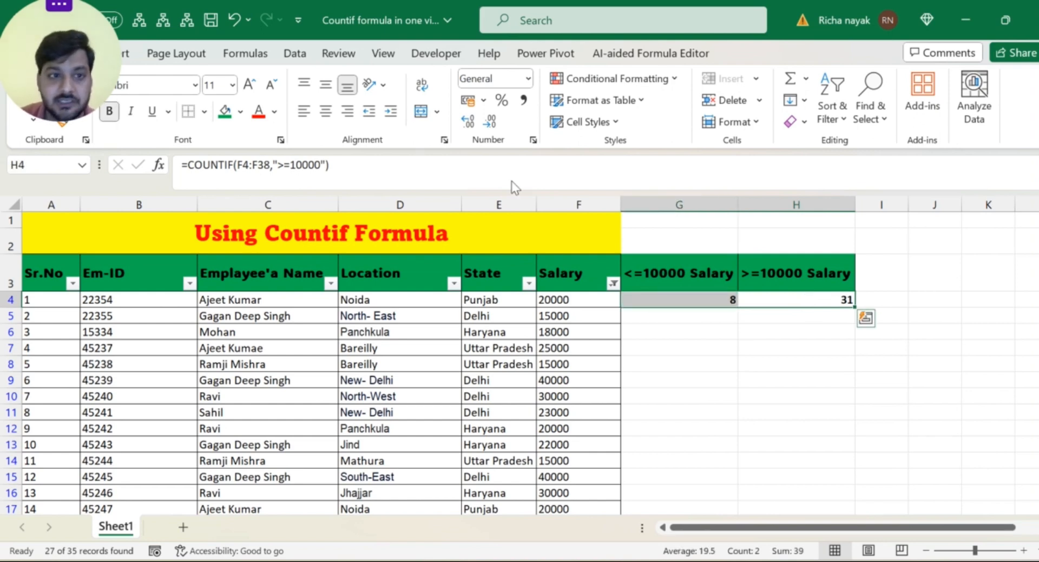
{"action": "left_click", "coordinate": [241, 112]}
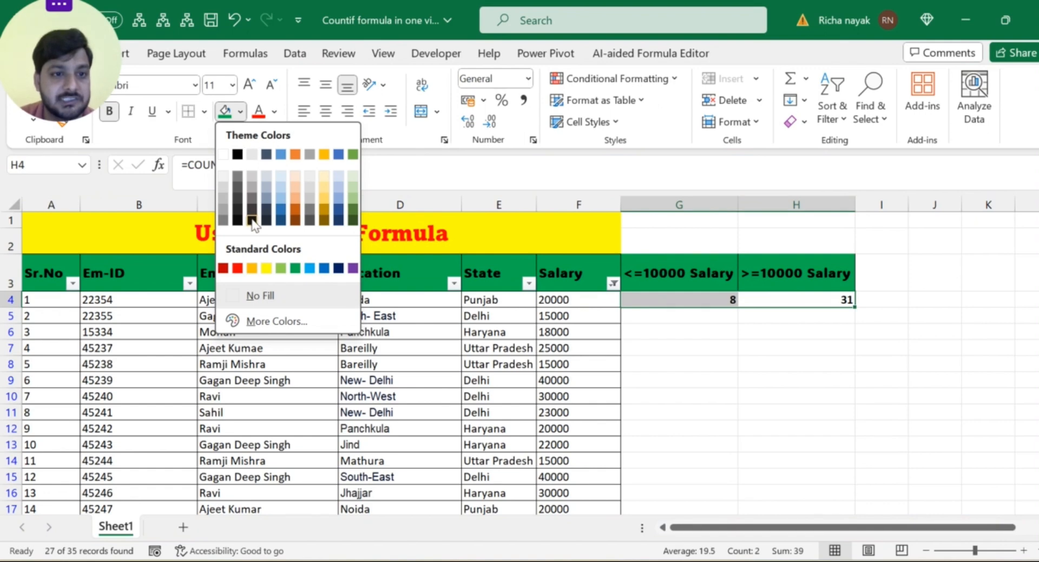
{"action": "left_click", "coordinate": [266, 268]}
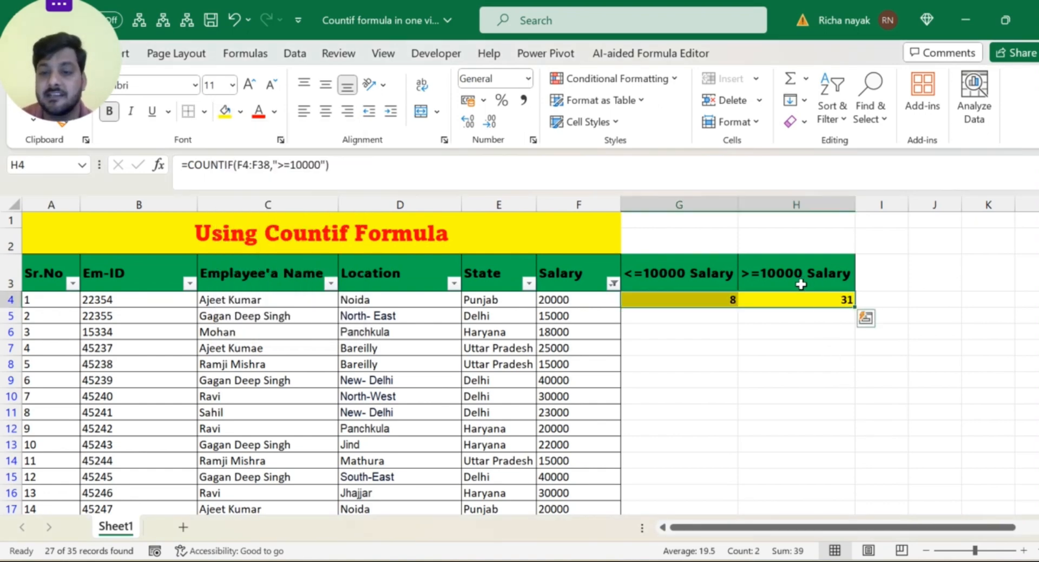
Deselect all values in the Salary column's filter list.
{"action": "left_click", "coordinate": [814, 300]}
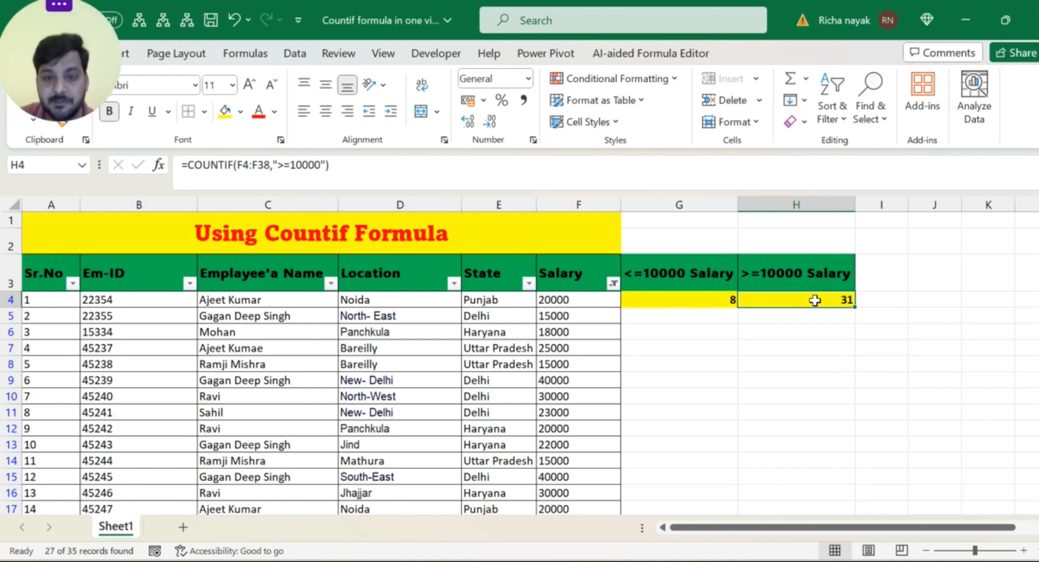
{"action": "key", "text": "Left"}
{"action": "key", "text": "Left"}
{"action": "key", "text": "Up"}
{"action": "key", "text": "alt+Down"}
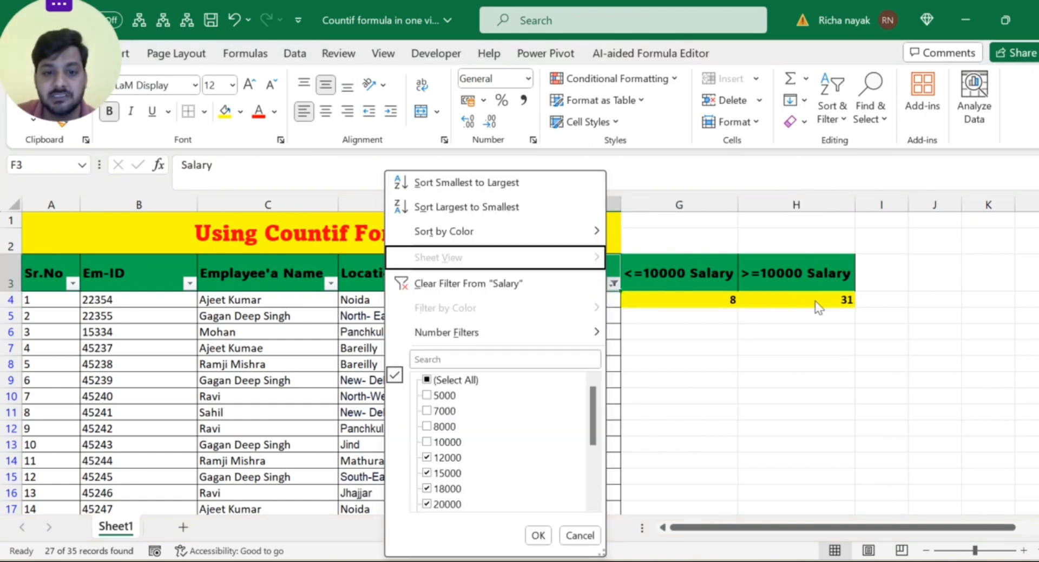
{"action": "key", "text": "Down"}
{"action": "key", "text": "Down"}
{"action": "key", "text": "Down"}
{"action": "key", "text": "Down"}
{"action": "key", "text": "Down"}
{"action": "key", "text": "space"}
{"action": "key", "text": "space"}
{"action": "key", "text": "Down"}
{"action": "key", "text": "Down"}
{"action": "key", "text": "Down"}
{"action": "key", "text": "Down"}
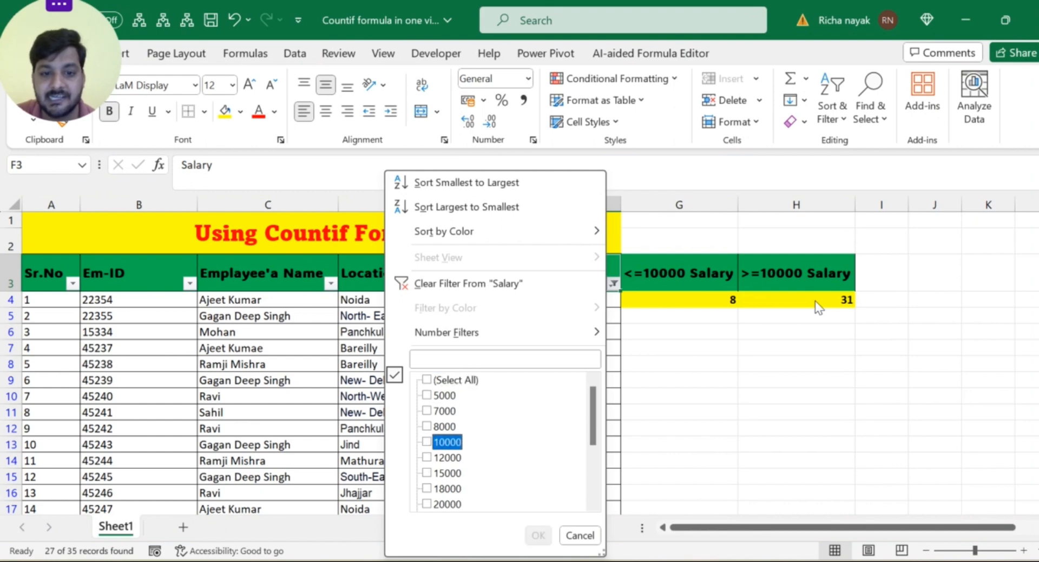
Include every salary from 10000 through 65000 in the Salary filter and apply it.
{"action": "key", "text": "space"}
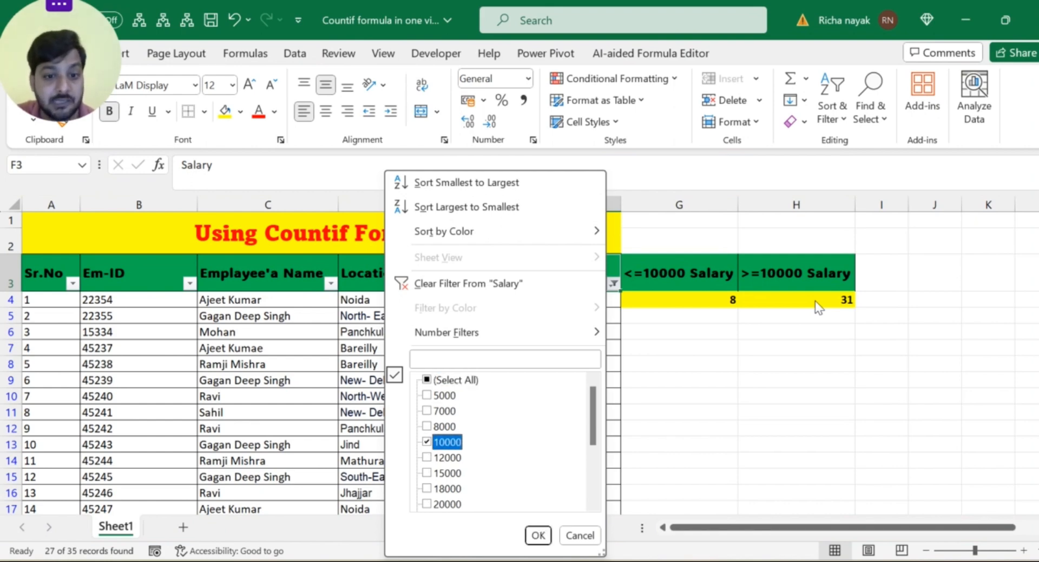
{"action": "key", "text": "Down"}
{"action": "key", "text": "space"}
{"action": "key", "text": "Down"}
{"action": "key", "text": "space"}
{"action": "key", "text": "Down"}
{"action": "key", "text": "space"}
{"action": "key", "text": "Down"}
{"action": "key", "text": "space"}
{"action": "key", "text": "Down"}
{"action": "key", "text": "space"}
{"action": "key", "text": "Down"}
{"action": "key", "text": "space"}
{"action": "key", "text": "Down"}
{"action": "key", "text": "space"}
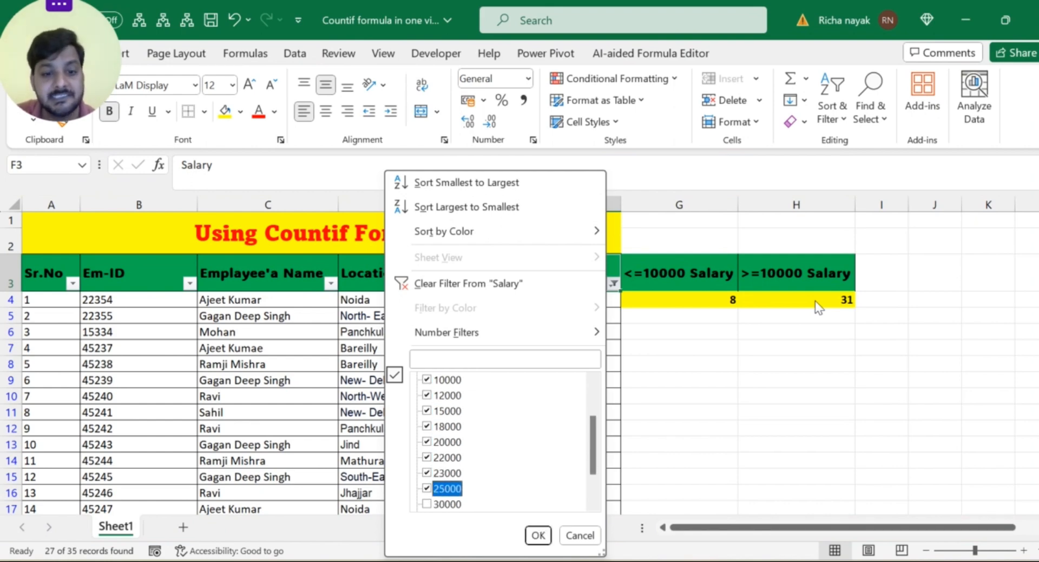
{"action": "key", "text": "Down"}
{"action": "key", "text": "space"}
{"action": "key", "text": "Down"}
{"action": "key", "text": "space"}
{"action": "key", "text": "Down"}
{"action": "key", "text": "space"}
{"action": "key", "text": "Tab"}
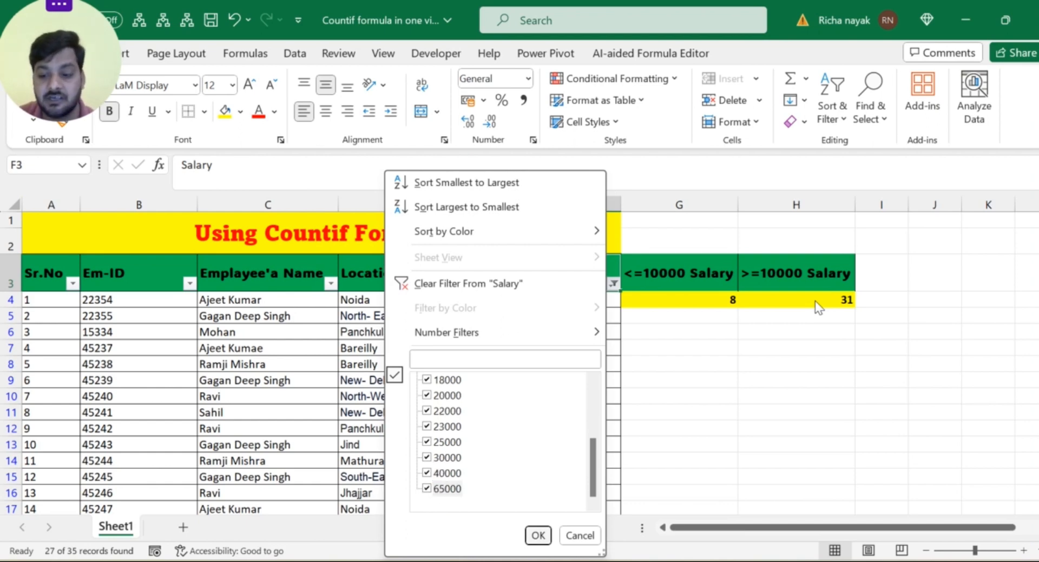
{"action": "key", "text": "Return"}
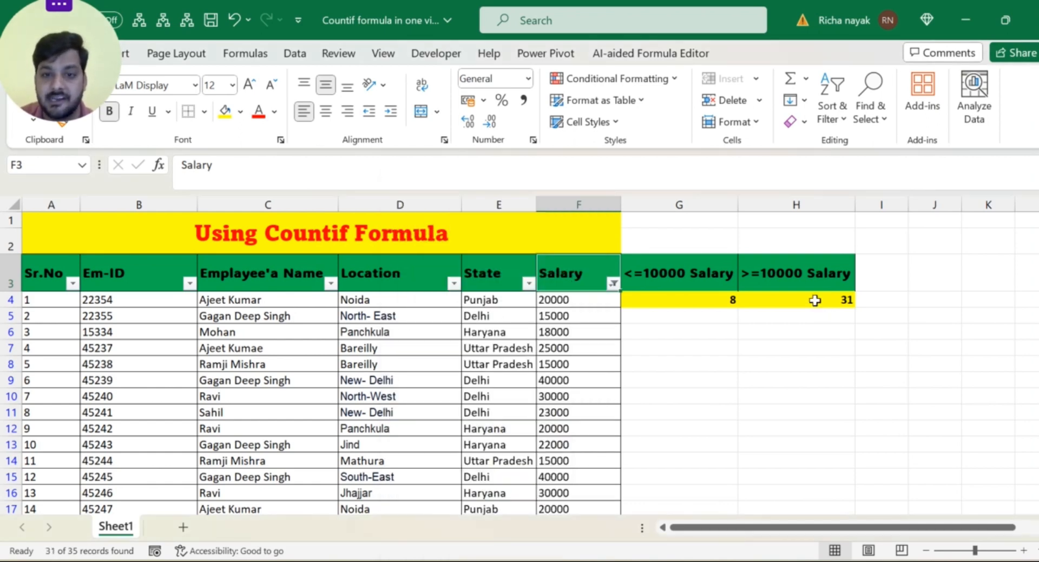
Select the filtered salaries from F4 down to F38 to check their count, and return to the sheet's title.
{"action": "left_click", "coordinate": [609, 298]}
{"action": "key", "text": "ctrl+shift+Down"}
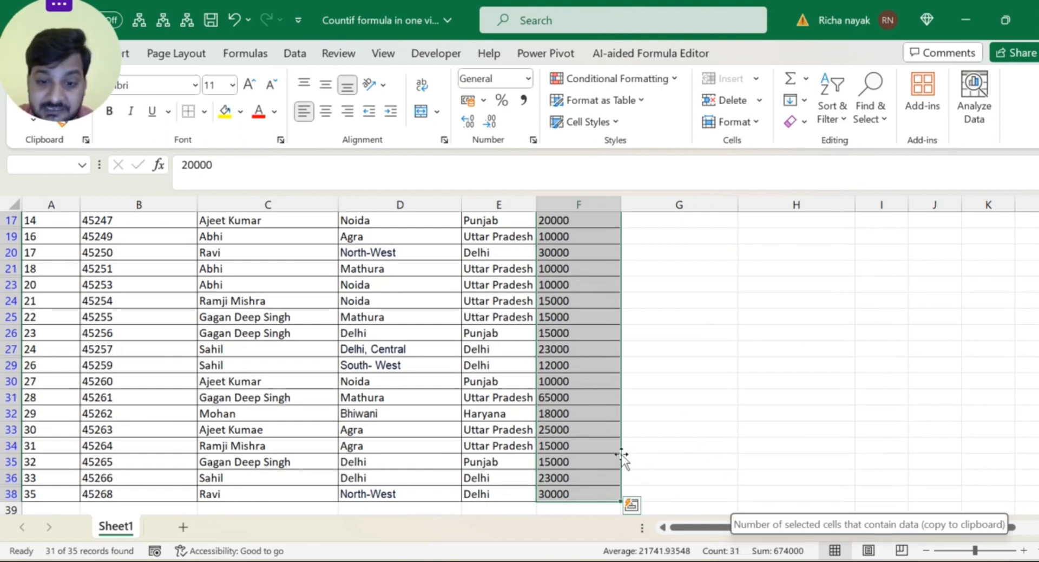
{"action": "left_click", "coordinate": [583, 442]}
{"action": "key", "text": "ctrl+Home"}
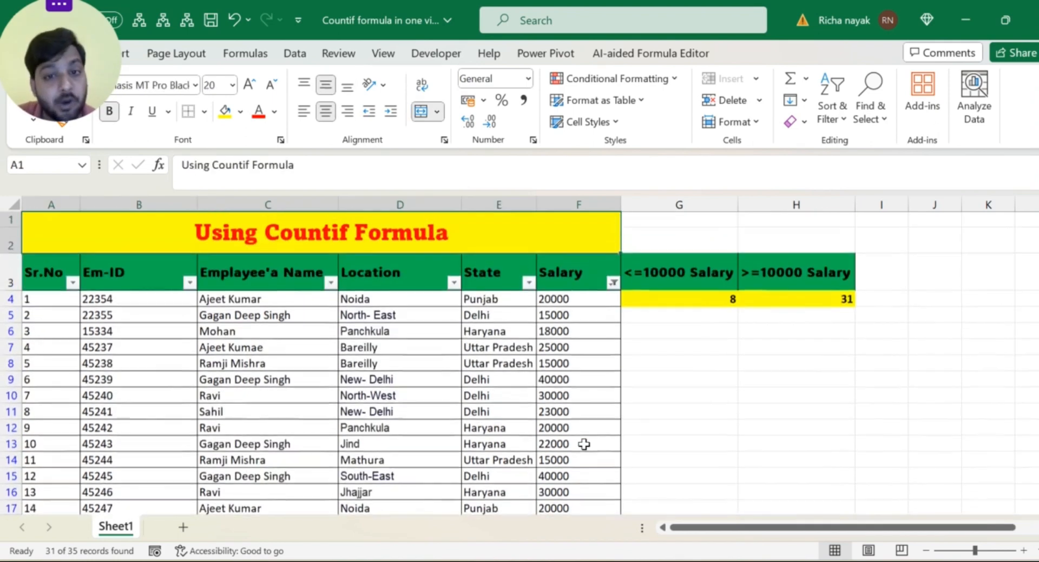
Remove the filters from the employee table and return to the Salary header.
{"action": "key", "text": "Down"}
{"action": "key", "text": "Down"}
{"action": "key", "text": "Down"}
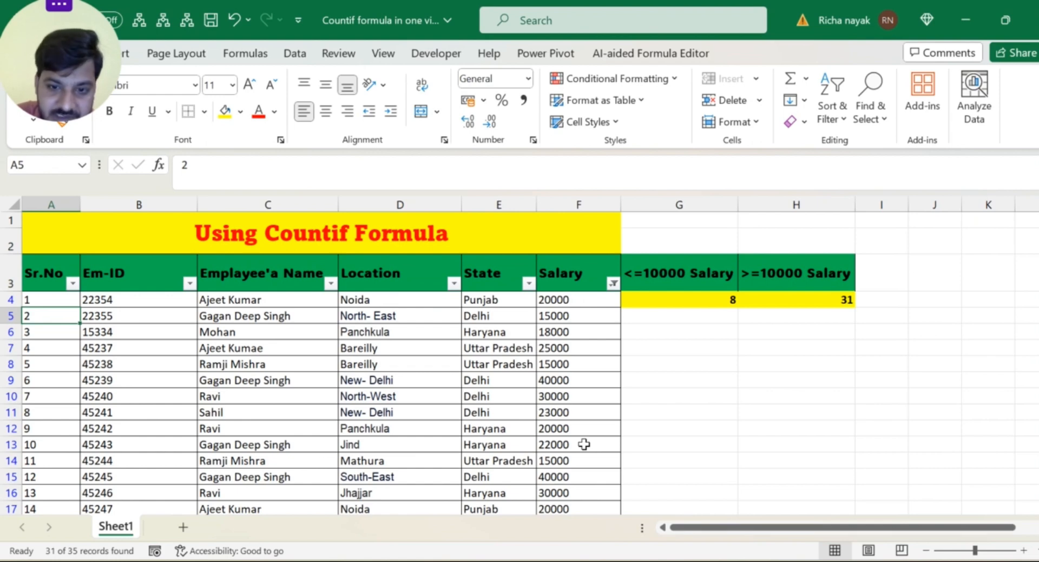
{"action": "key", "text": "Right"}
{"action": "key", "text": "Right"}
{"action": "key", "text": "Right"}
{"action": "key", "text": "Right"}
{"action": "key", "text": "Right"}
{"action": "key", "text": "Right"}
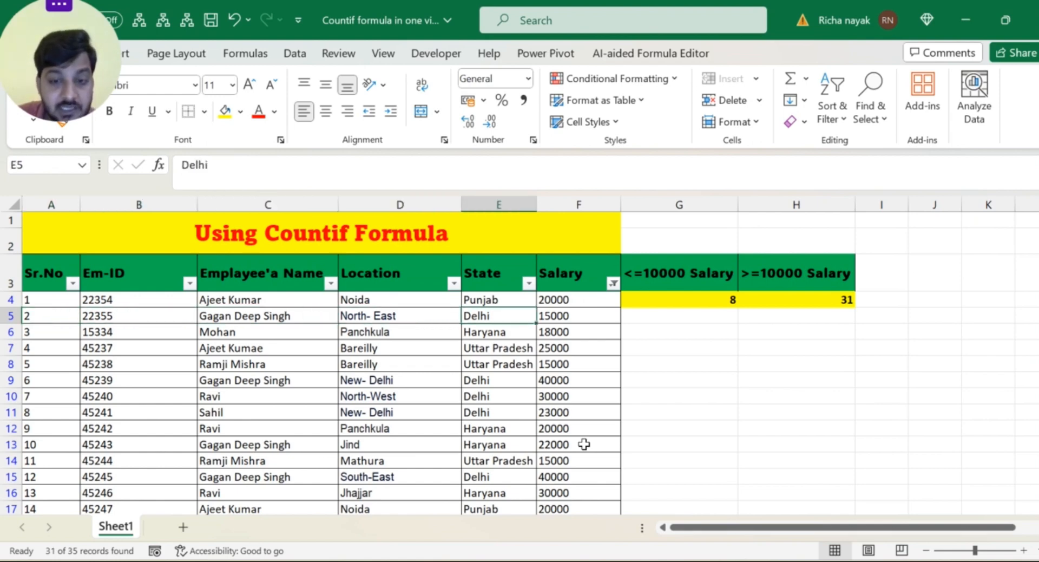
{"action": "key", "text": "Left"}
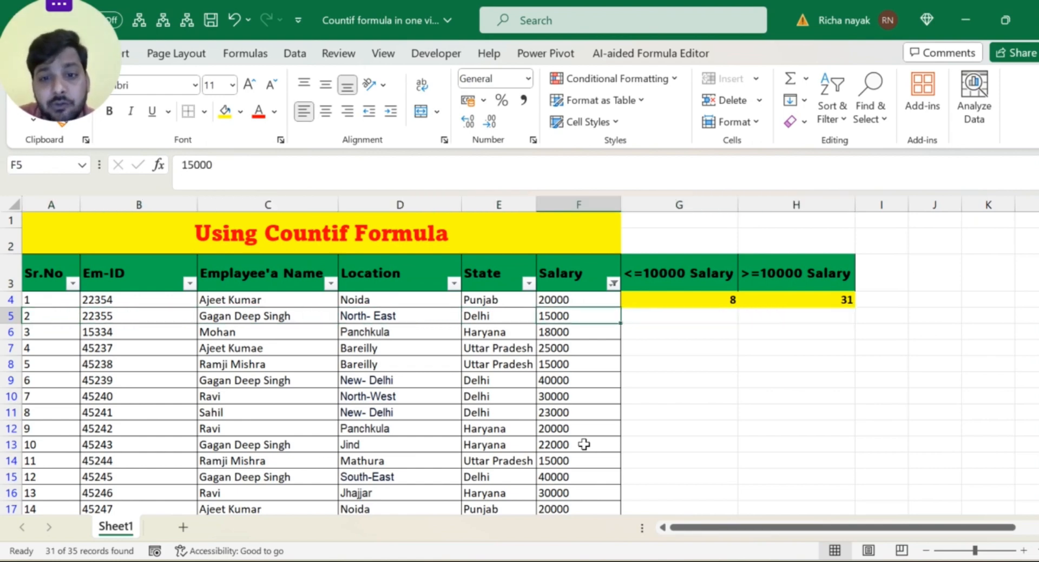
{"action": "key", "text": "Up"}
{"action": "key", "text": "Up"}
{"action": "key", "text": "ctrl+shift+l"}
{"action": "key", "text": "Right"}
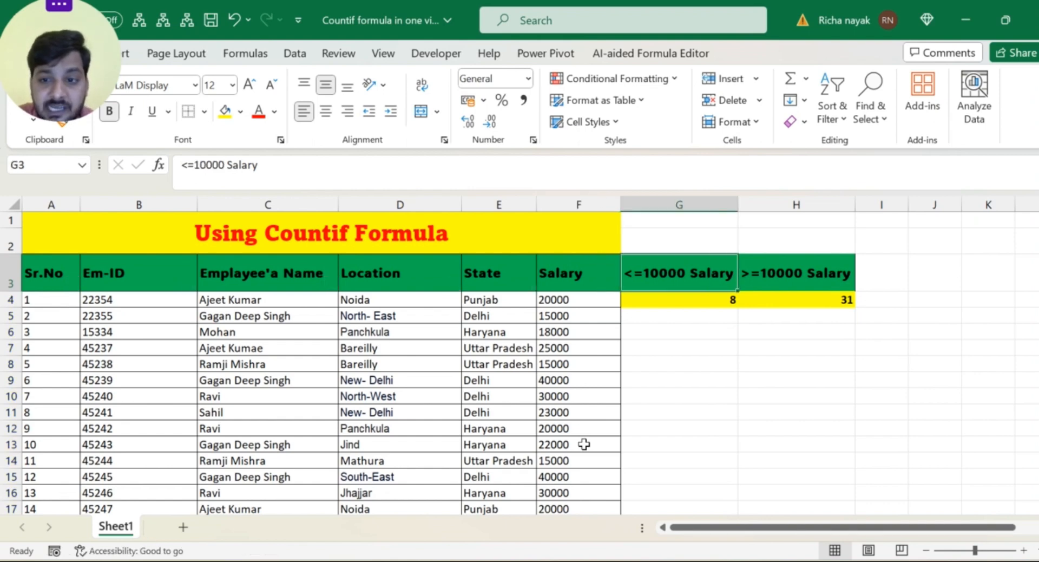
{"action": "key", "text": "Right"}
{"action": "key", "text": "Left"}
{"action": "key", "text": "Left"}
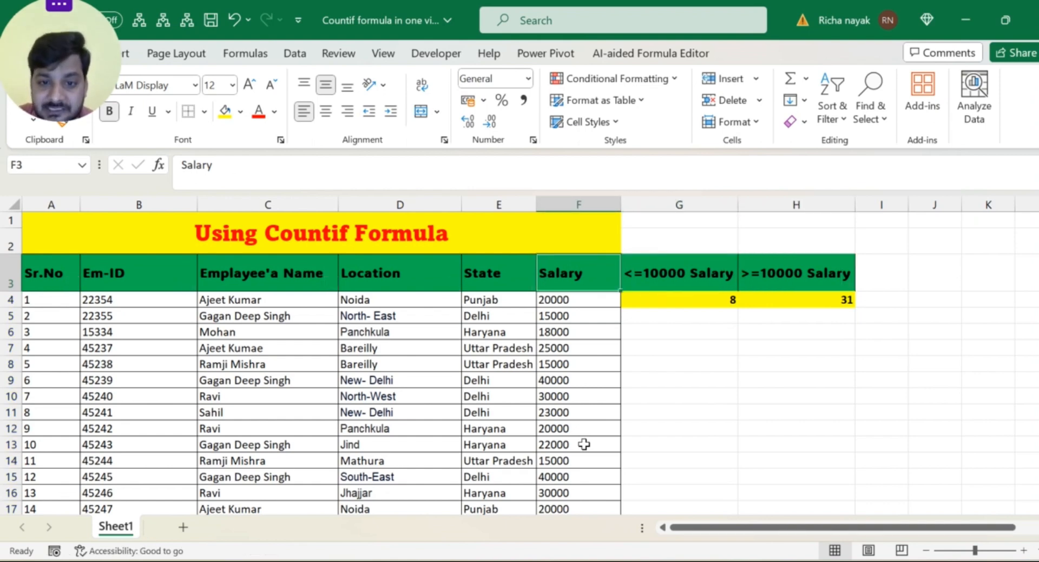
Turn filtering back on for the header cells A3:F3.
{"action": "key", "text": "ctrl+shift+l"}
{"action": "key", "text": "ctrl+shift+l"}
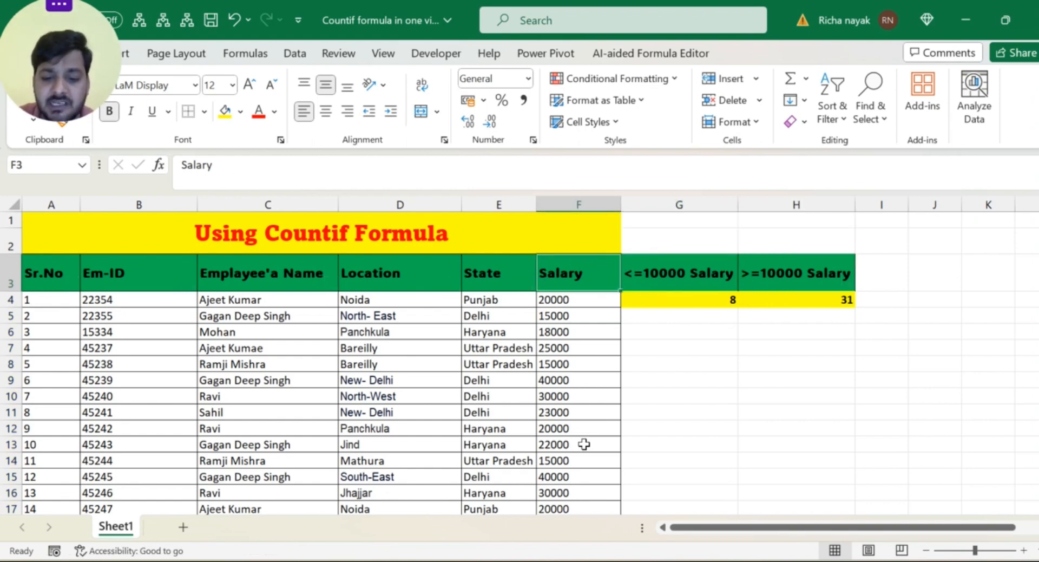
{"action": "key", "text": "ctrl+shift+Left"}
{"action": "key", "text": "ctrl+shift+l"}
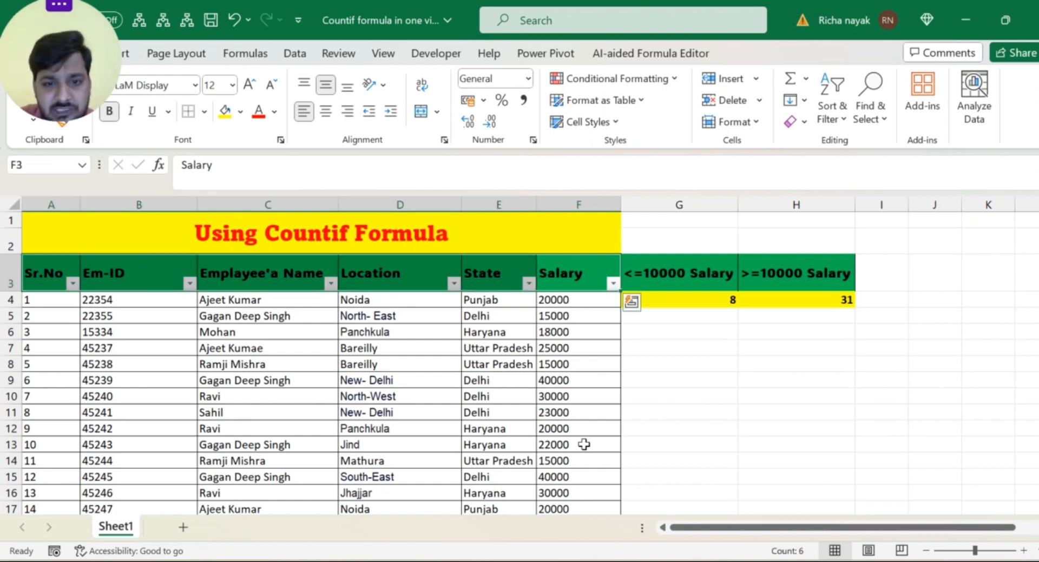
{"action": "key", "text": "Down"}
{"action": "key", "text": "Up"}
Filter the Salary column to show only the value 10000.
{"action": "key", "text": "alt+Down"}
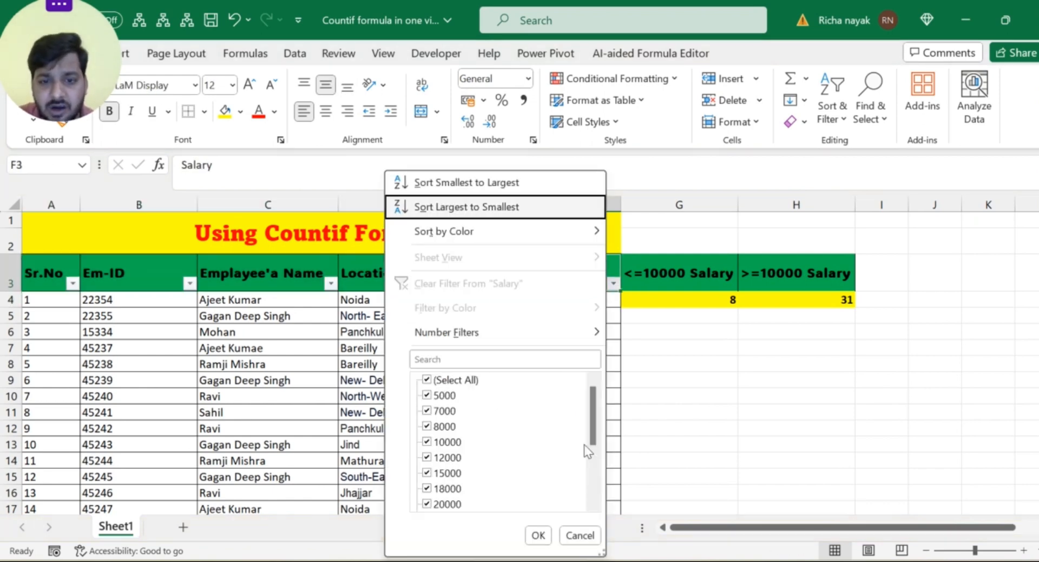
{"action": "key", "text": "Down"}
{"action": "key", "text": "Down"}
{"action": "key", "text": "Down"}
{"action": "key", "text": "Down"}
{"action": "key", "text": "Down"}
{"action": "key", "text": "space"}
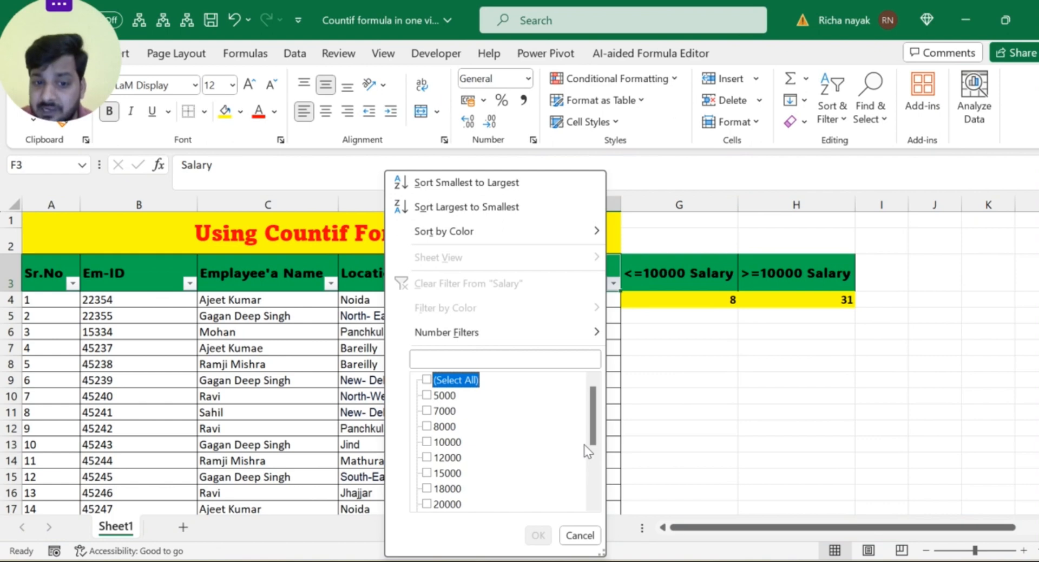
{"action": "key", "text": "Down"}
{"action": "key", "text": "Down"}
{"action": "key", "text": "Down"}
{"action": "key", "text": "Down"}
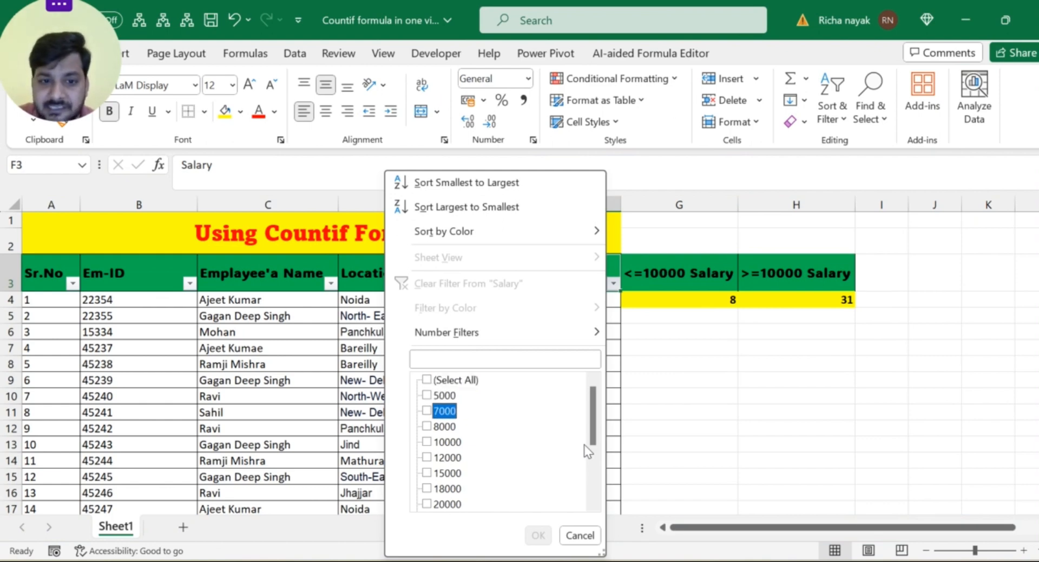
{"action": "key", "text": "space"}
{"action": "key", "text": "Return"}
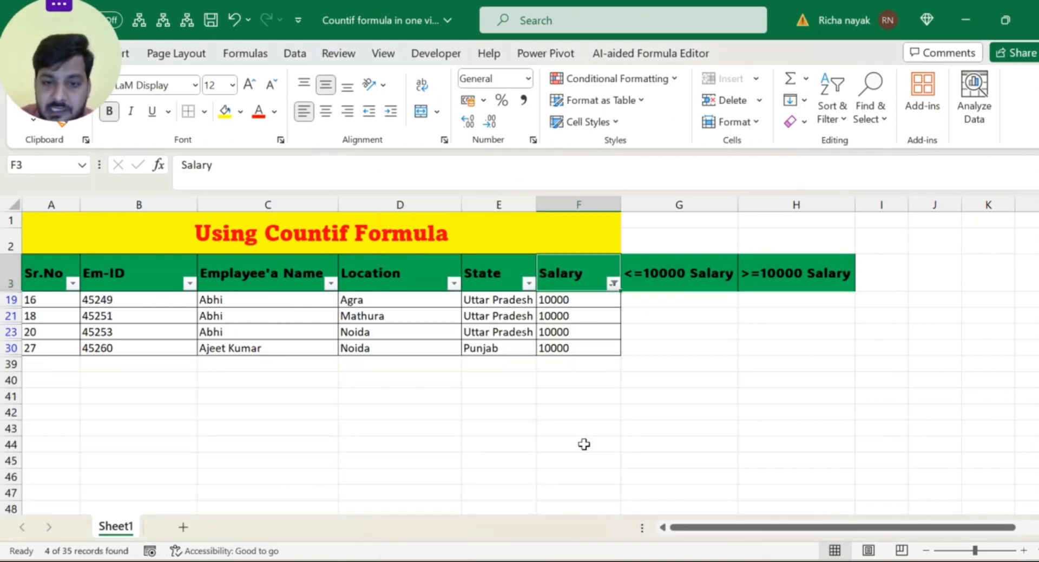
Go through the filtered 10000 salaries one by one down to F30.
{"action": "key", "text": "Down"}
{"action": "key", "text": "Down"}
{"action": "key", "text": "Down"}
{"action": "key", "text": "Down"}
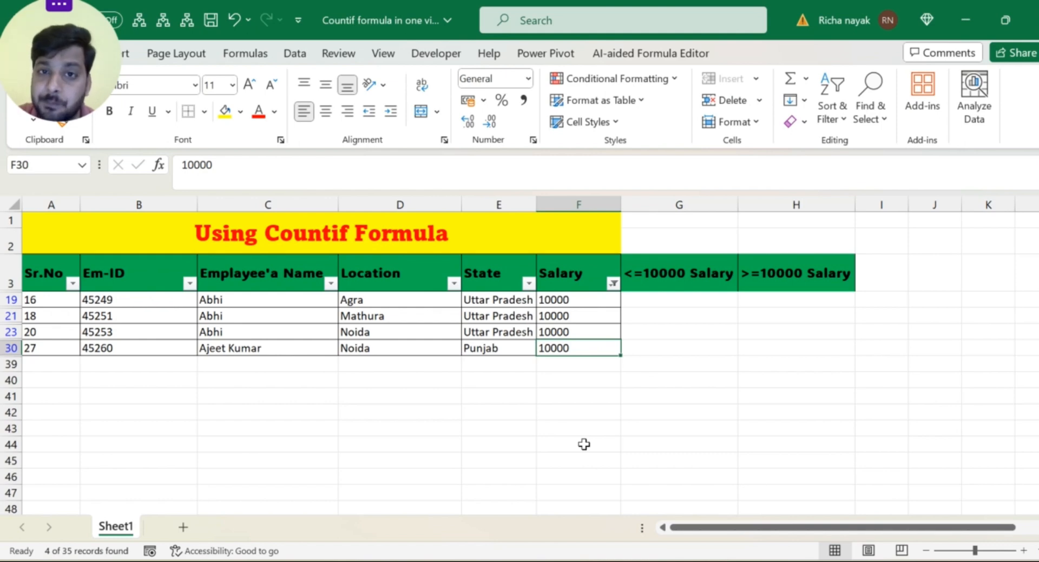
Remove the 10000 filter from the table and return to the sheet's title.
{"action": "key", "text": "ctrl+shift+l"}
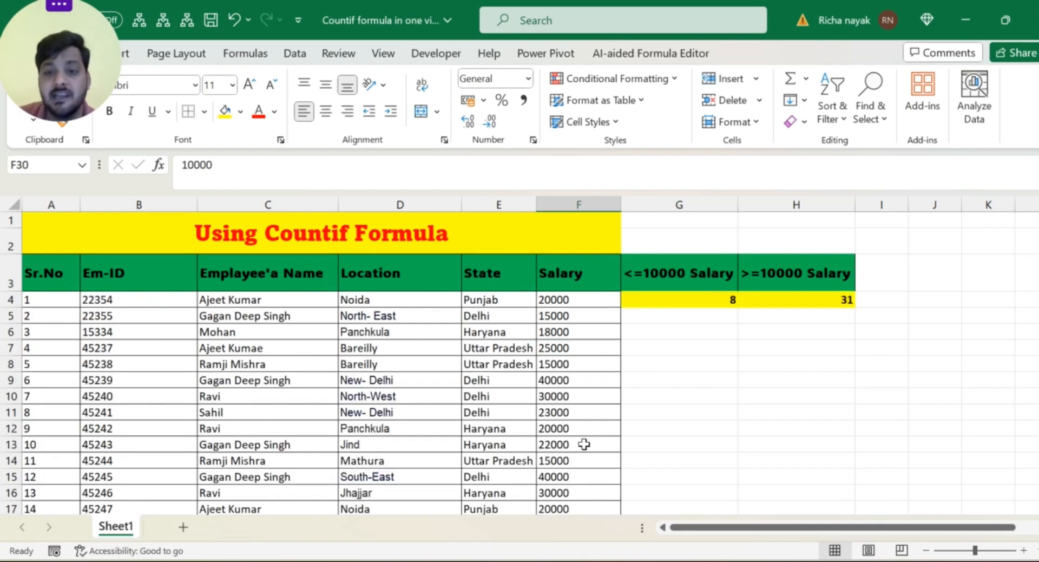
{"action": "key", "text": "Right"}
{"action": "key", "text": "Right"}
{"action": "key", "text": "Left"}
{"action": "key", "text": "Left"}
{"action": "key", "text": "ctrl+Up"}
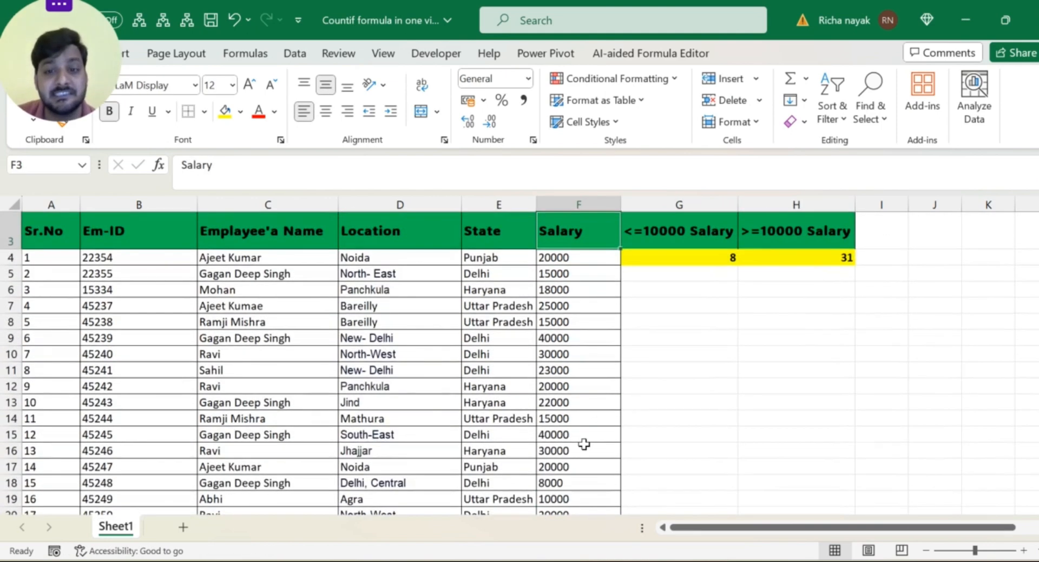
{"action": "key", "text": "ctrl+Up"}
Review the COUNTIF formulas in G4 and H4 for salaries at most and at least 10000.
{"action": "key", "text": "Down"}
{"action": "key", "text": "Down"}
{"action": "key", "text": "Right"}
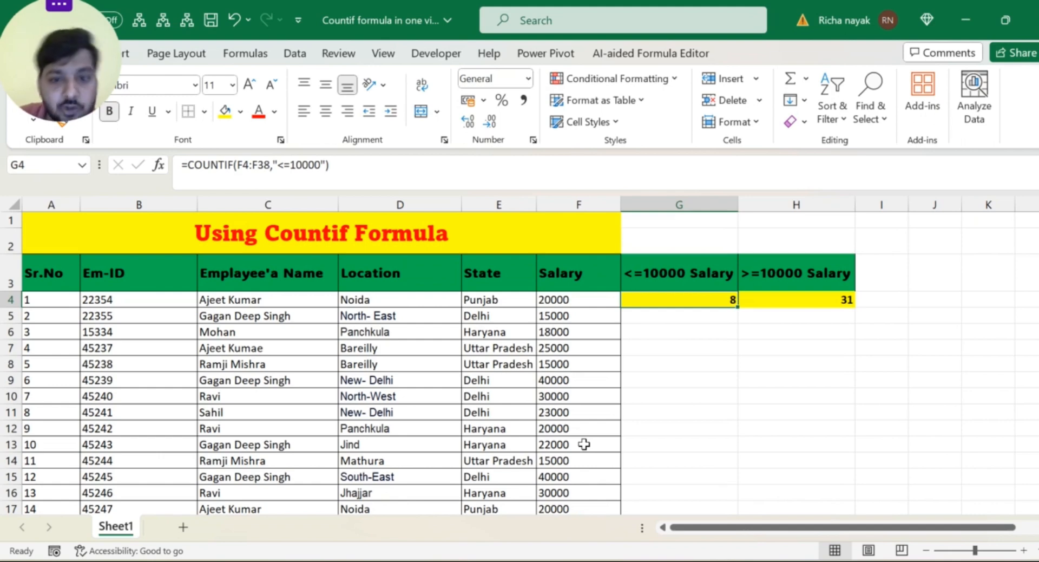
{"action": "key", "text": "Right"}
{"action": "key", "text": "Left"}
{"action": "key", "text": "Left"}
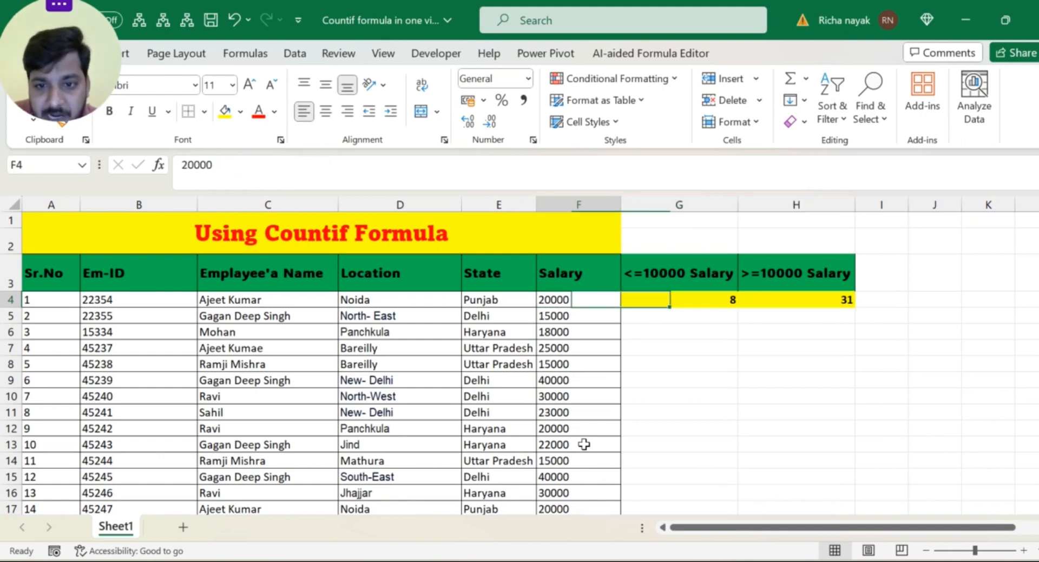
Examine the individual salaries in column F from F4 down to F33, and return to the sheet's title.
{"action": "key", "text": "Down"}
{"action": "key", "text": "Down"}
{"action": "key", "text": "Down"}
{"action": "key", "text": "Down"}
{"action": "key", "text": "Down"}
{"action": "key", "text": "Down"}
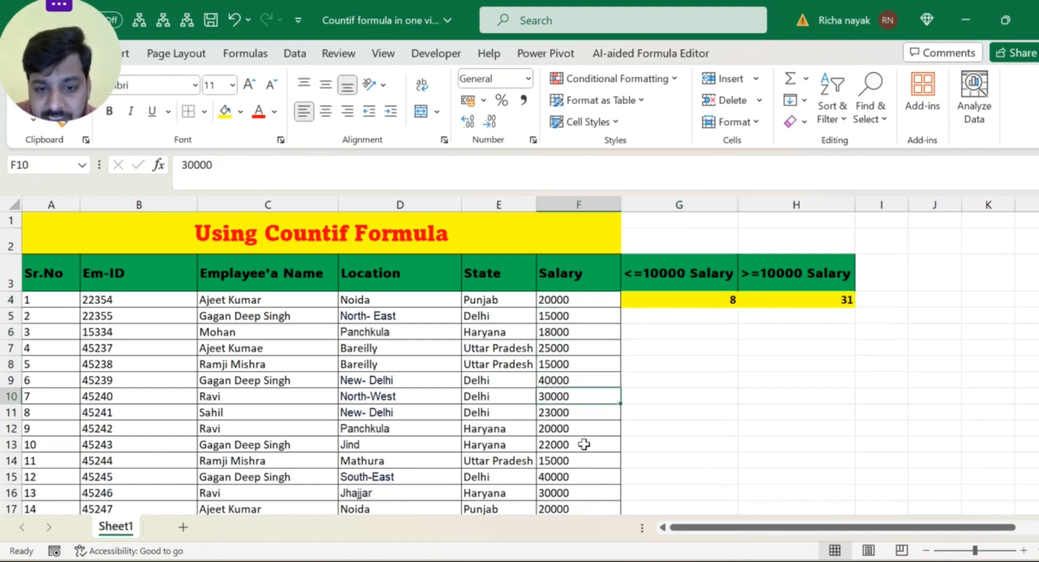
{"action": "key", "text": "Down"}
{"action": "key", "text": "Down"}
{"action": "key", "text": "Up"}
{"action": "key", "text": "Up"}
{"action": "key", "text": "Up"}
{"action": "key", "text": "Up"}
{"action": "key", "text": "Up"}
{"action": "key", "text": "Up"}
{"action": "key", "text": "Up"}
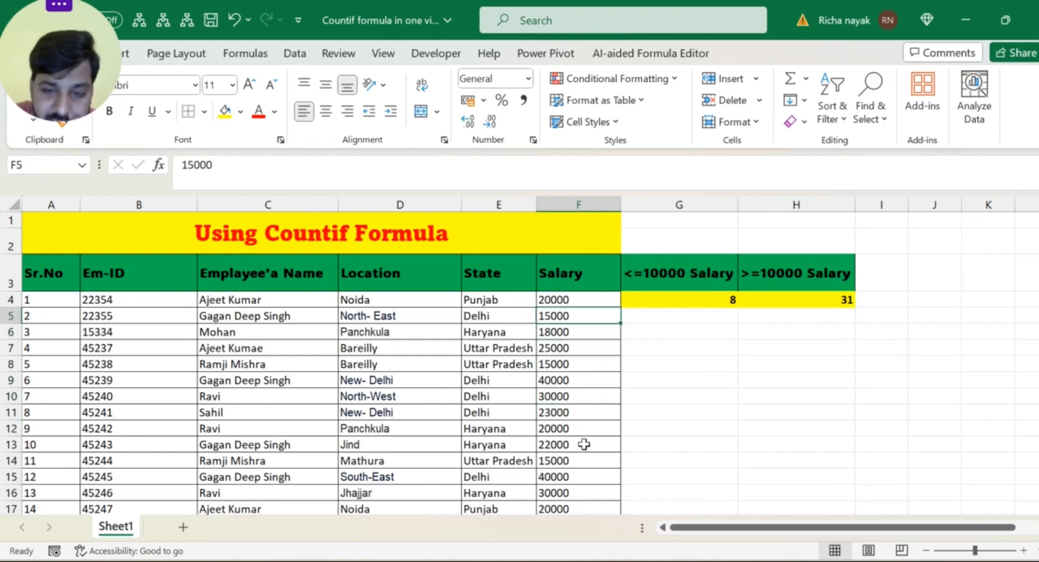
{"action": "key", "text": "Down"}
{"action": "key", "text": "Down"}
{"action": "key", "text": "Down"}
{"action": "key", "text": "Down"}
{"action": "key", "text": "Down"}
{"action": "key", "text": "Down"}
{"action": "key", "text": "Down"}
{"action": "key", "text": "Down"}
{"action": "key", "text": "Down"}
{"action": "key", "text": "Down"}
{"action": "key", "text": "Down"}
{"action": "key", "text": "Down"}
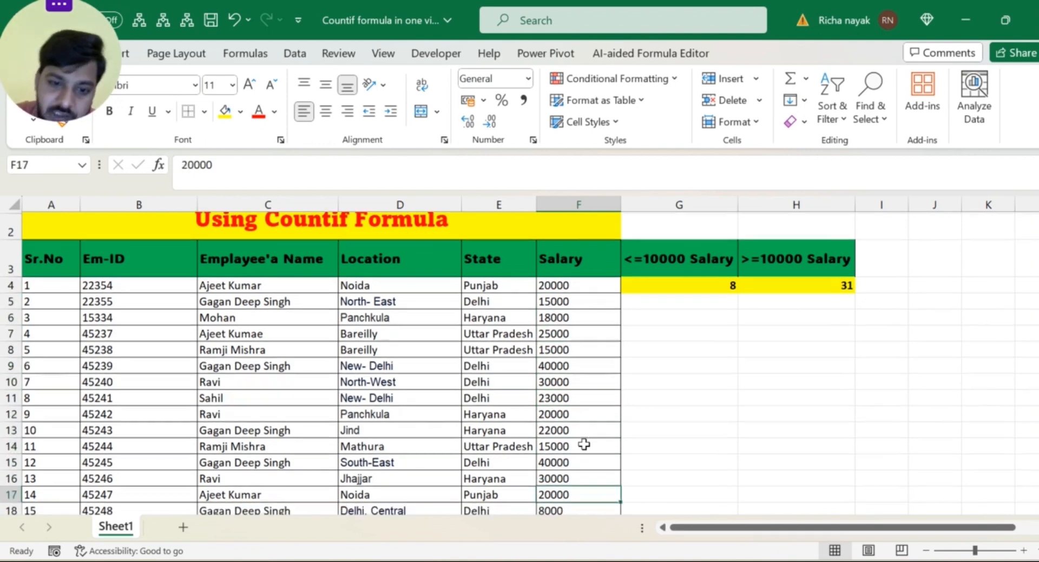
{"action": "key", "text": "Down"}
{"action": "key", "text": "Down"}
{"action": "key", "text": "Down"}
{"action": "key", "text": "Up"}
{"action": "key", "text": "Up"}
{"action": "key", "text": "Down"}
{"action": "key", "text": "Down"}
{"action": "key", "text": "Down"}
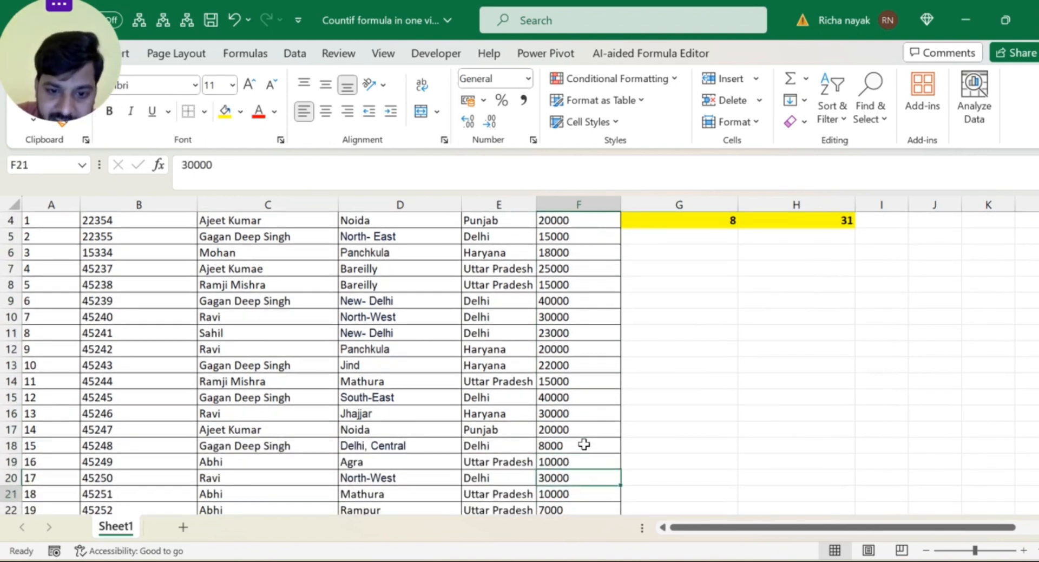
{"action": "key", "text": "Down"}
{"action": "key", "text": "Down"}
{"action": "key", "text": "Down"}
{"action": "key", "text": "Down"}
{"action": "key", "text": "Down"}
{"action": "key", "text": "Down"}
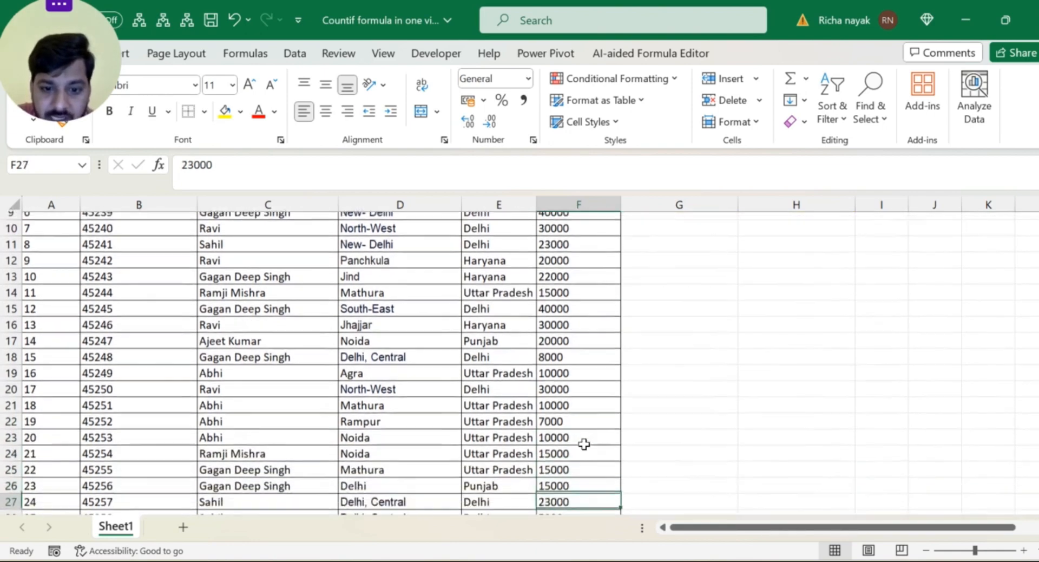
{"action": "key", "text": "Down"}
{"action": "key", "text": "Down"}
{"action": "key", "text": "Down"}
{"action": "key", "text": "Up"}
{"action": "key", "text": "Up"}
{"action": "key", "text": "Down"}
{"action": "key", "text": "Down"}
{"action": "key", "text": "Down"}
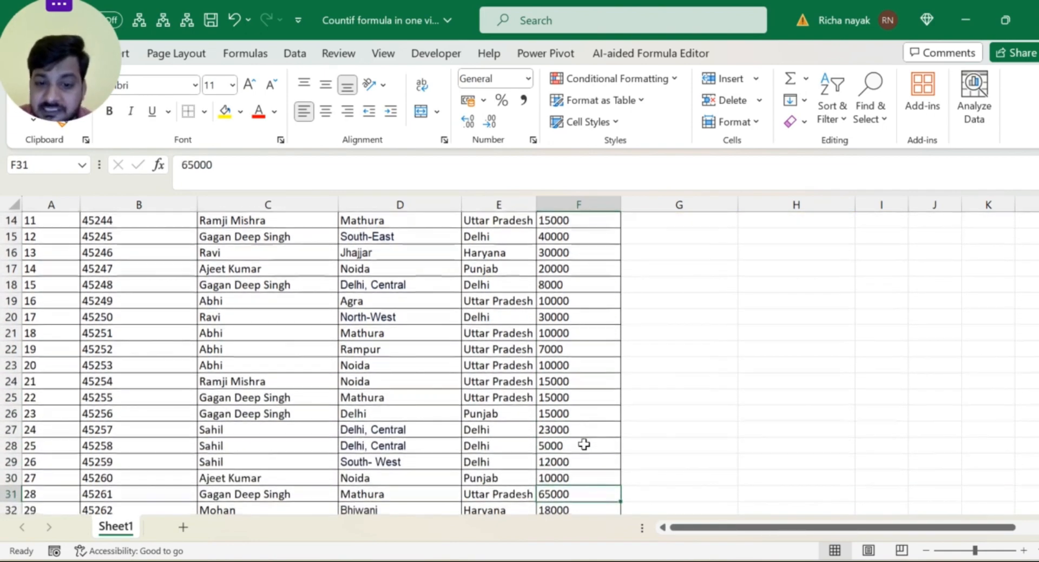
{"action": "key", "text": "Down"}
{"action": "key", "text": "Down"}
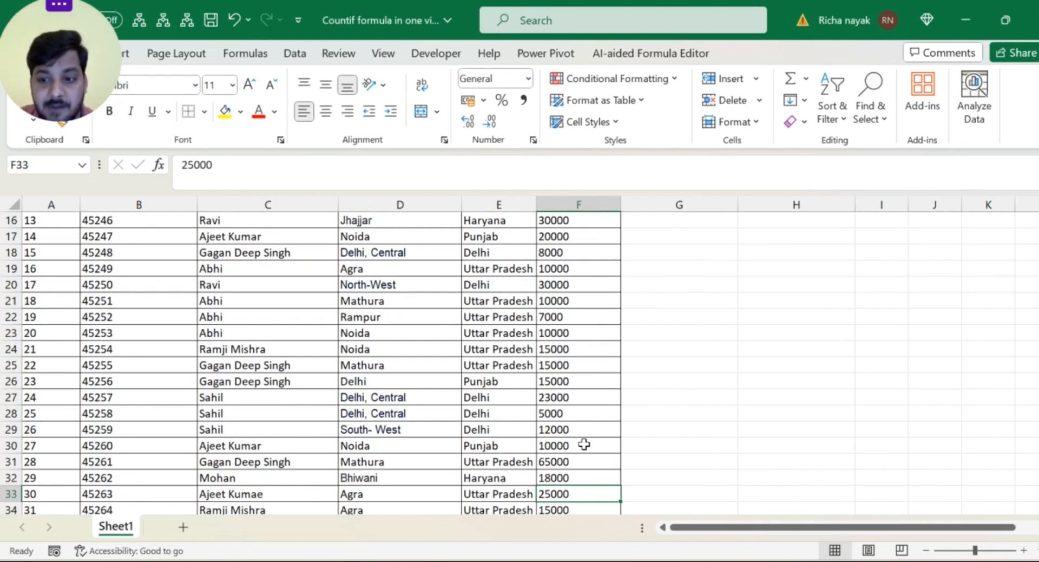
{"action": "key", "text": "ctrl+Up"}
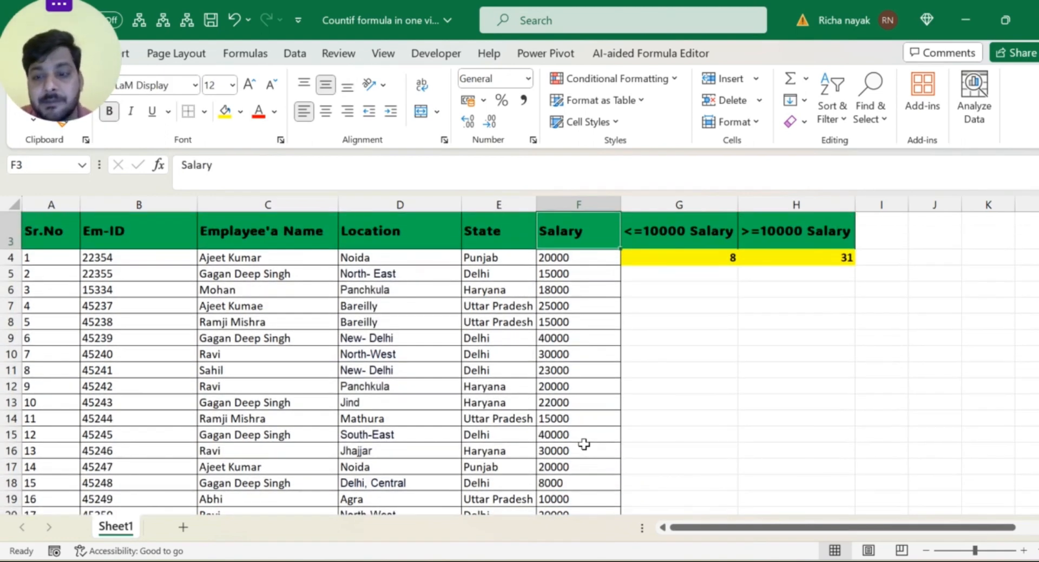
{"action": "key", "text": "ctrl+Up"}
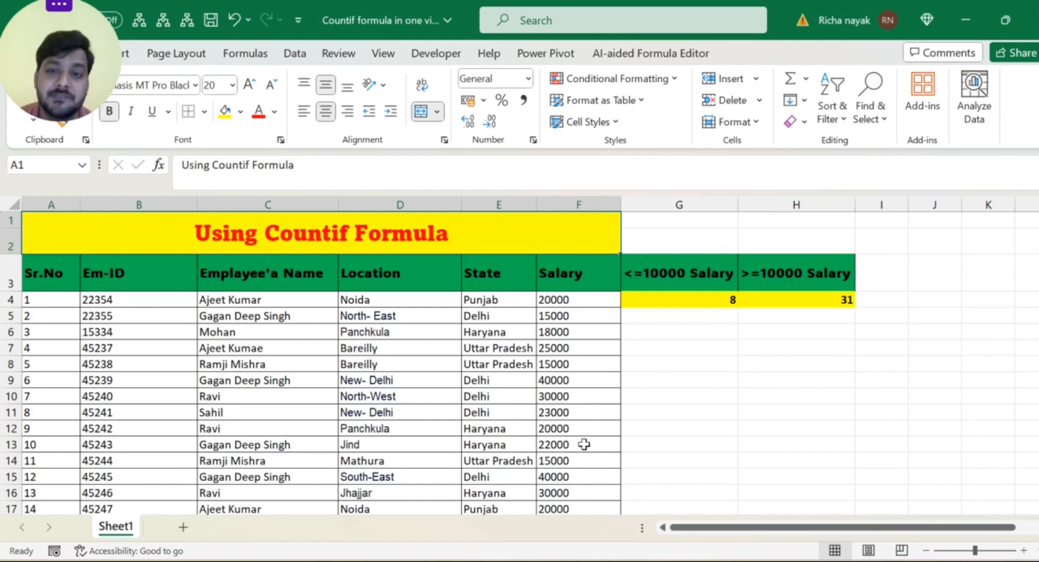